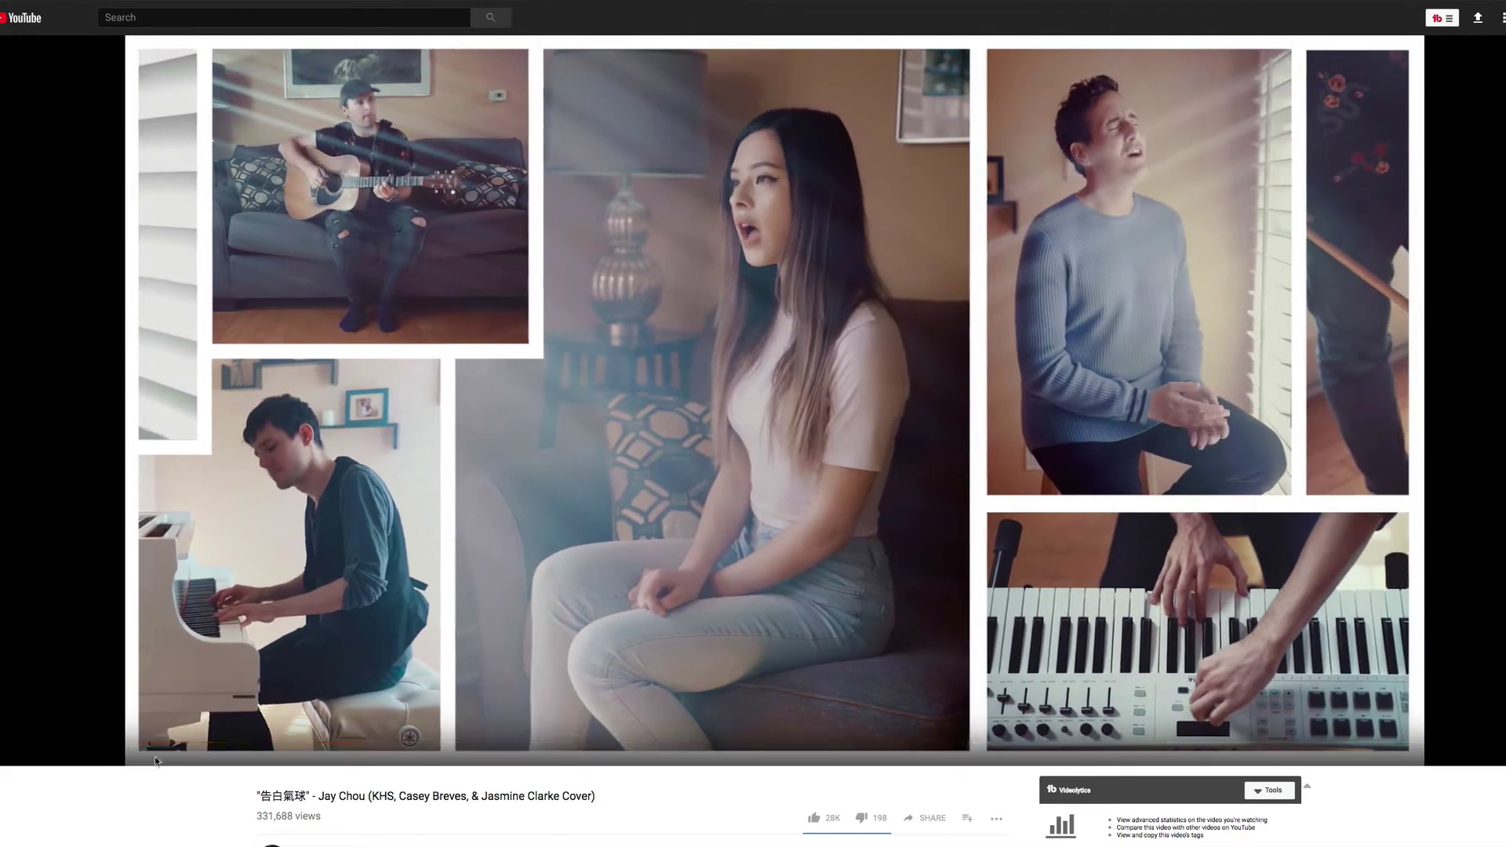
- Watch the sideways-panning reference collage on YouTube, then switch over to After Effects
mouse_move(156, 761)
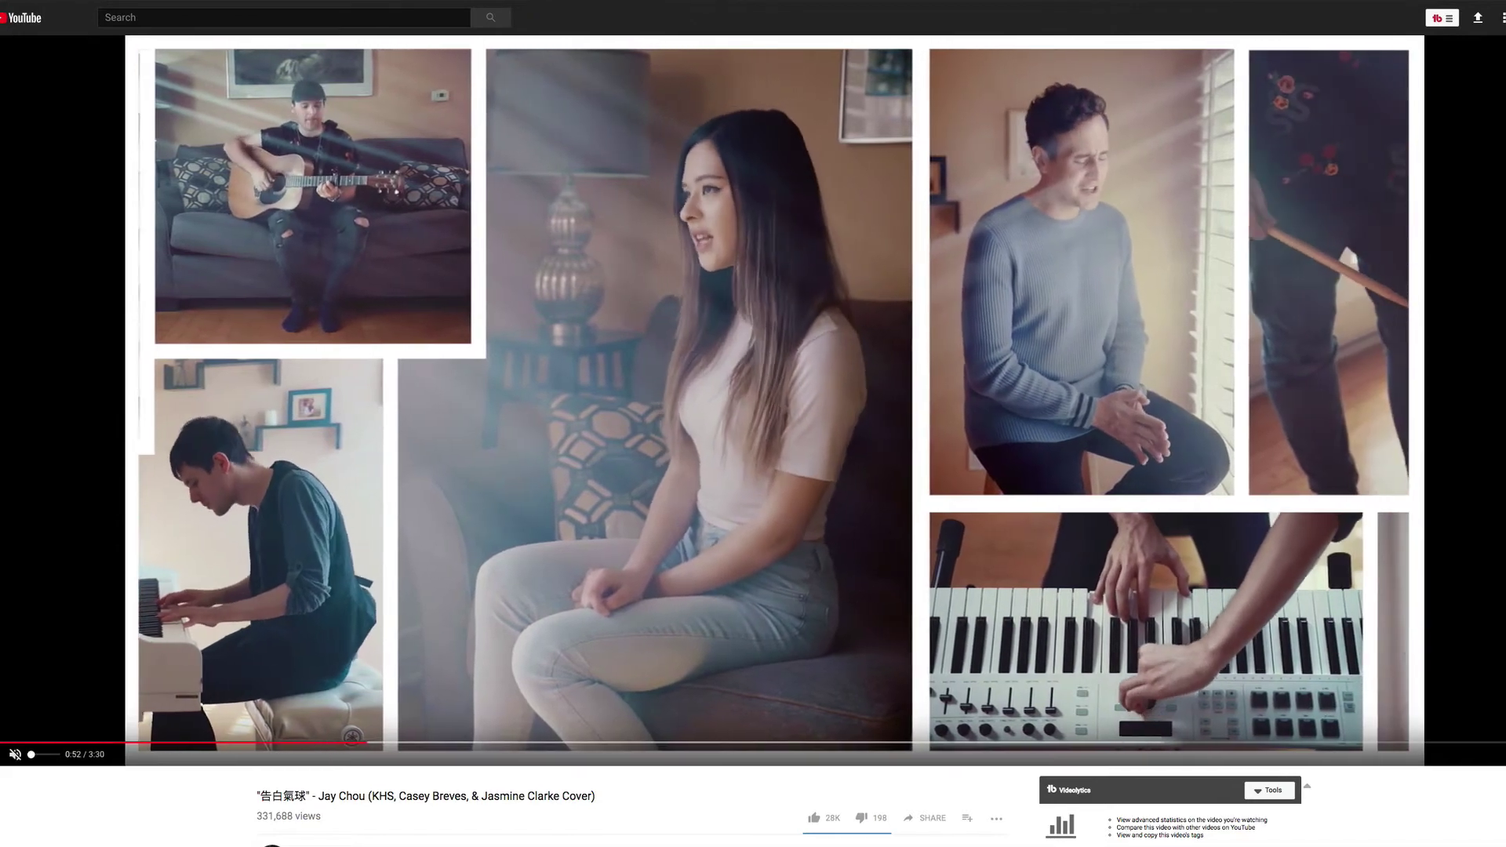
key("super")
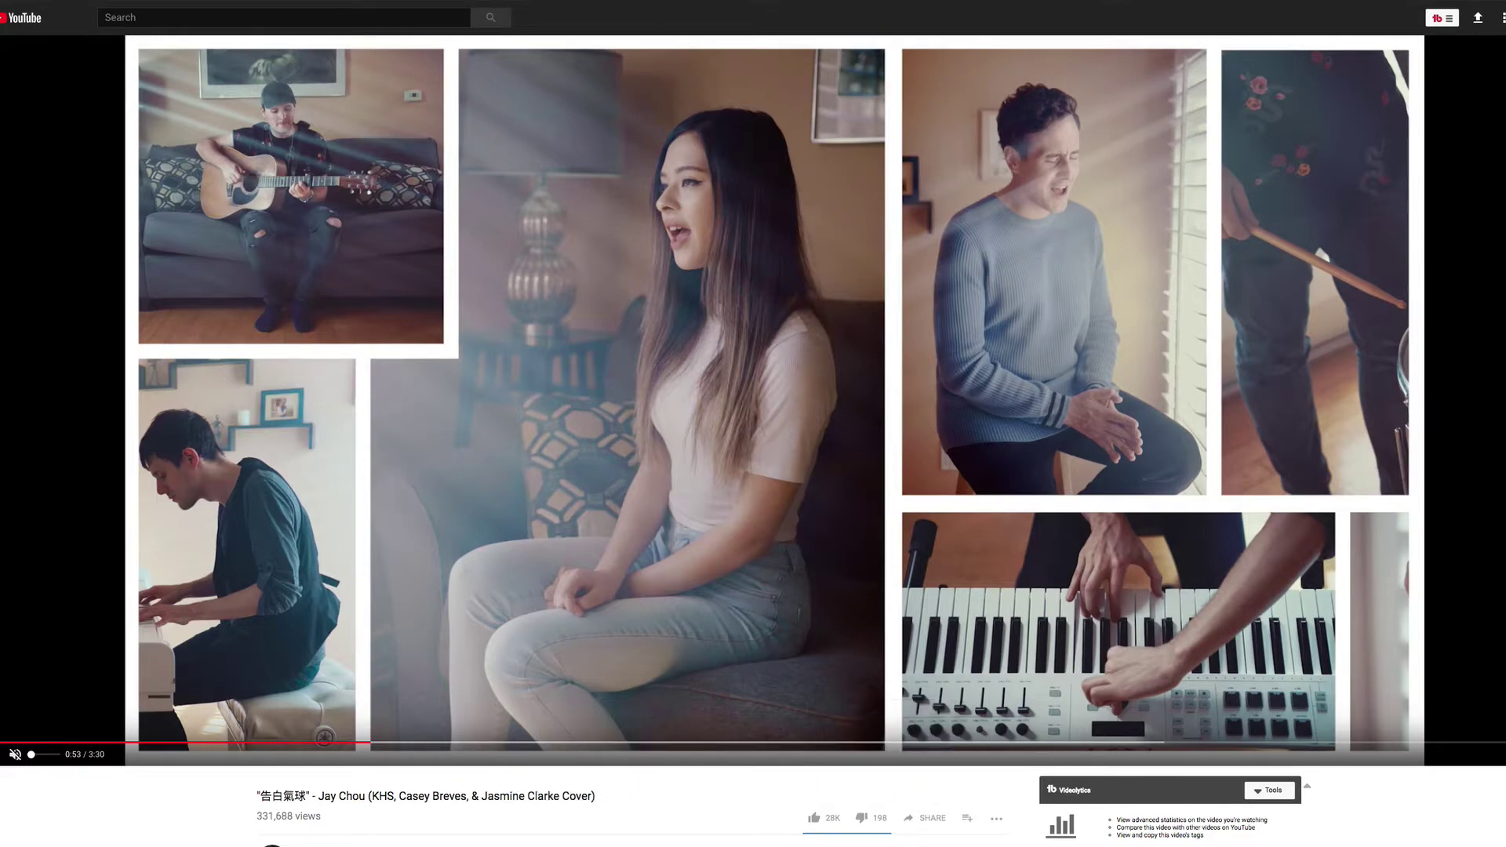
key("super+Tab")
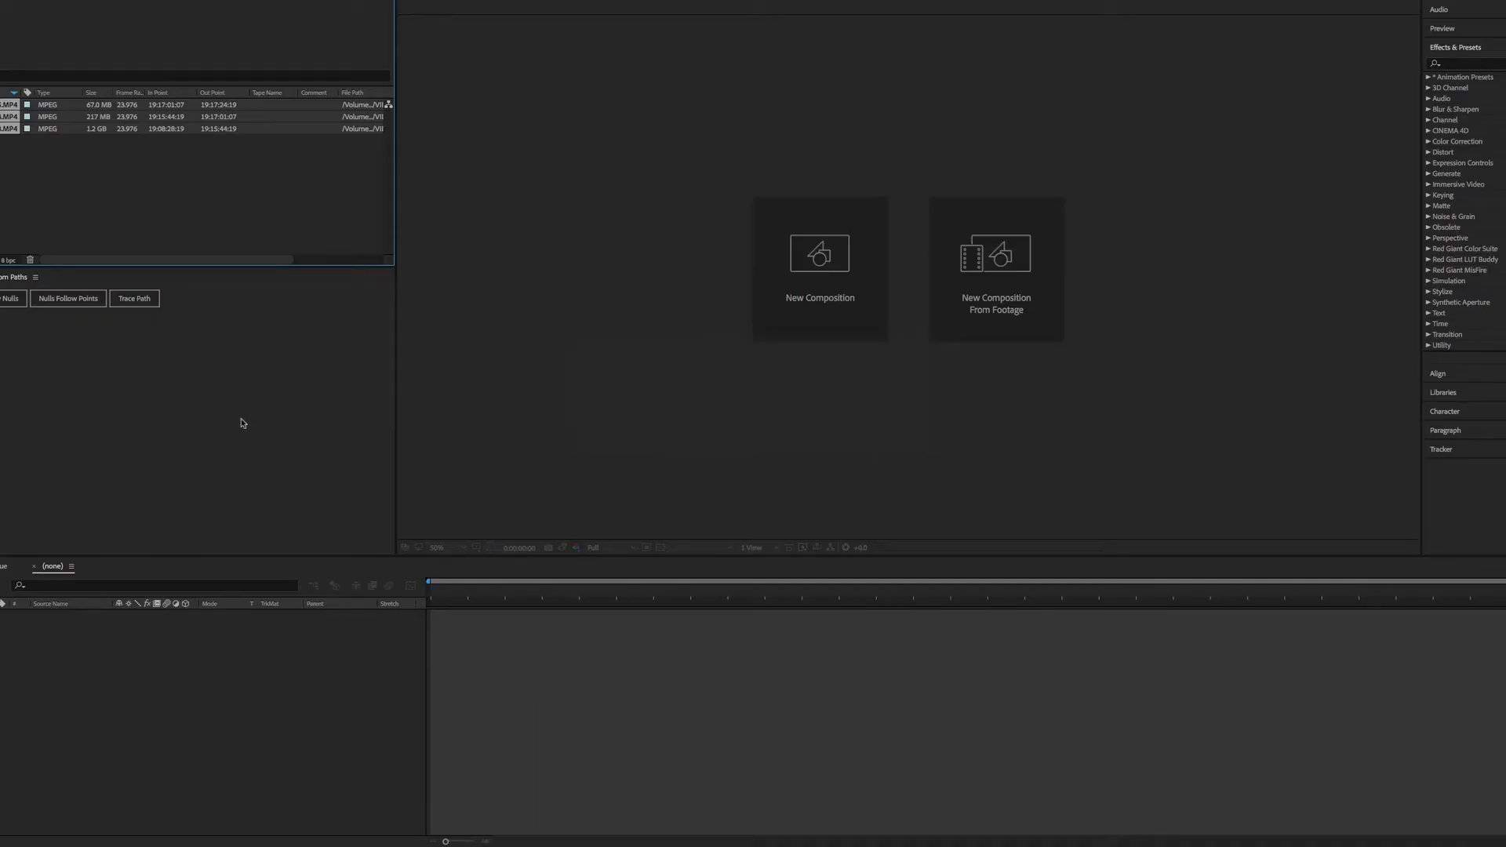
- Enlarge the viewer and project list, then create a 1920×1080, 23.976 fps, 0:00:10:00 composition
left_click_drag(397, 338, 250, 337)
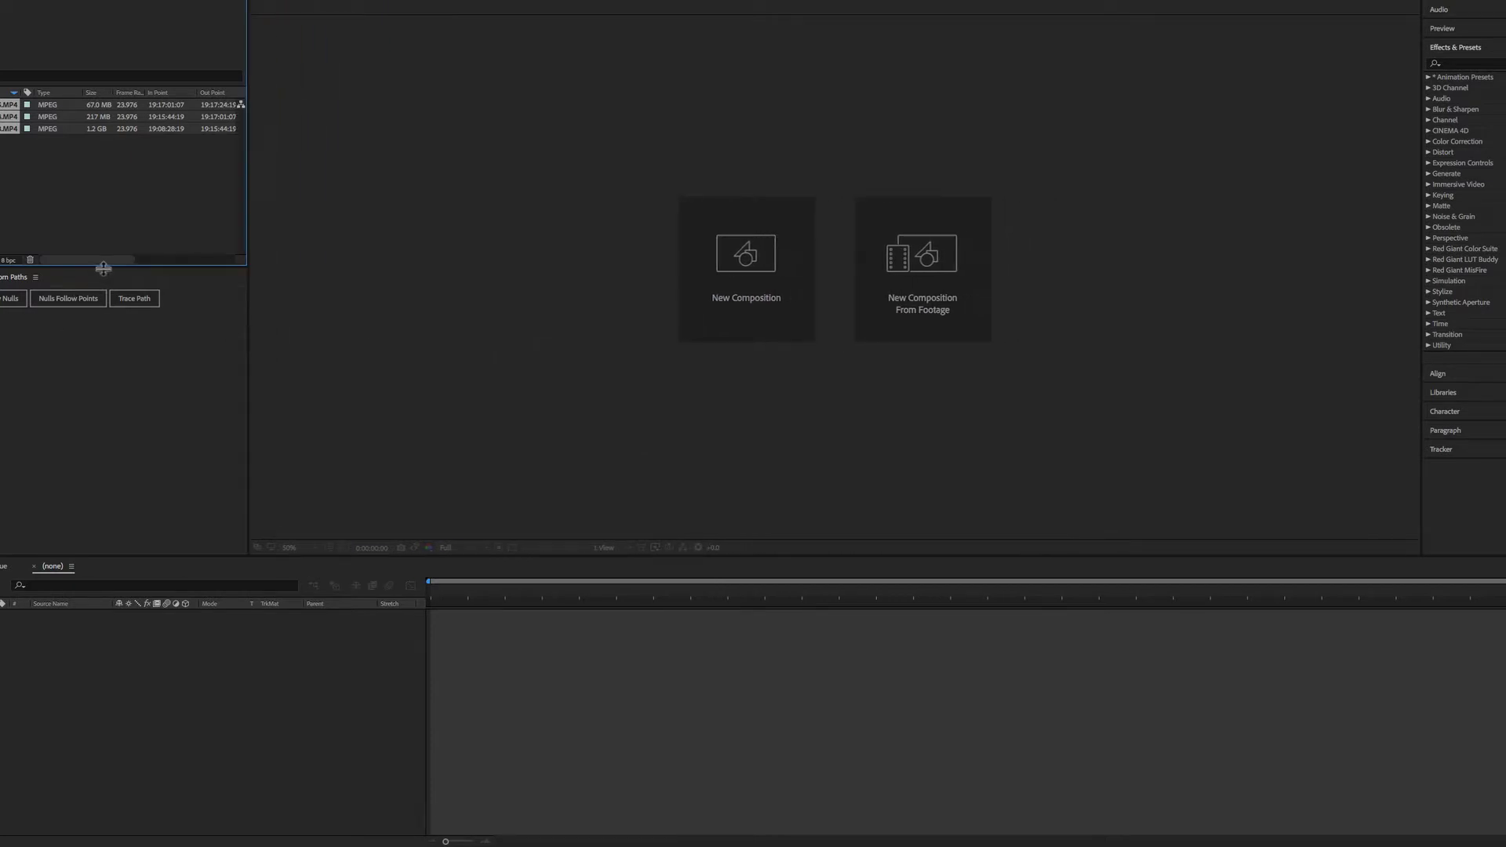
left_click_drag(102, 267, 84, 510)
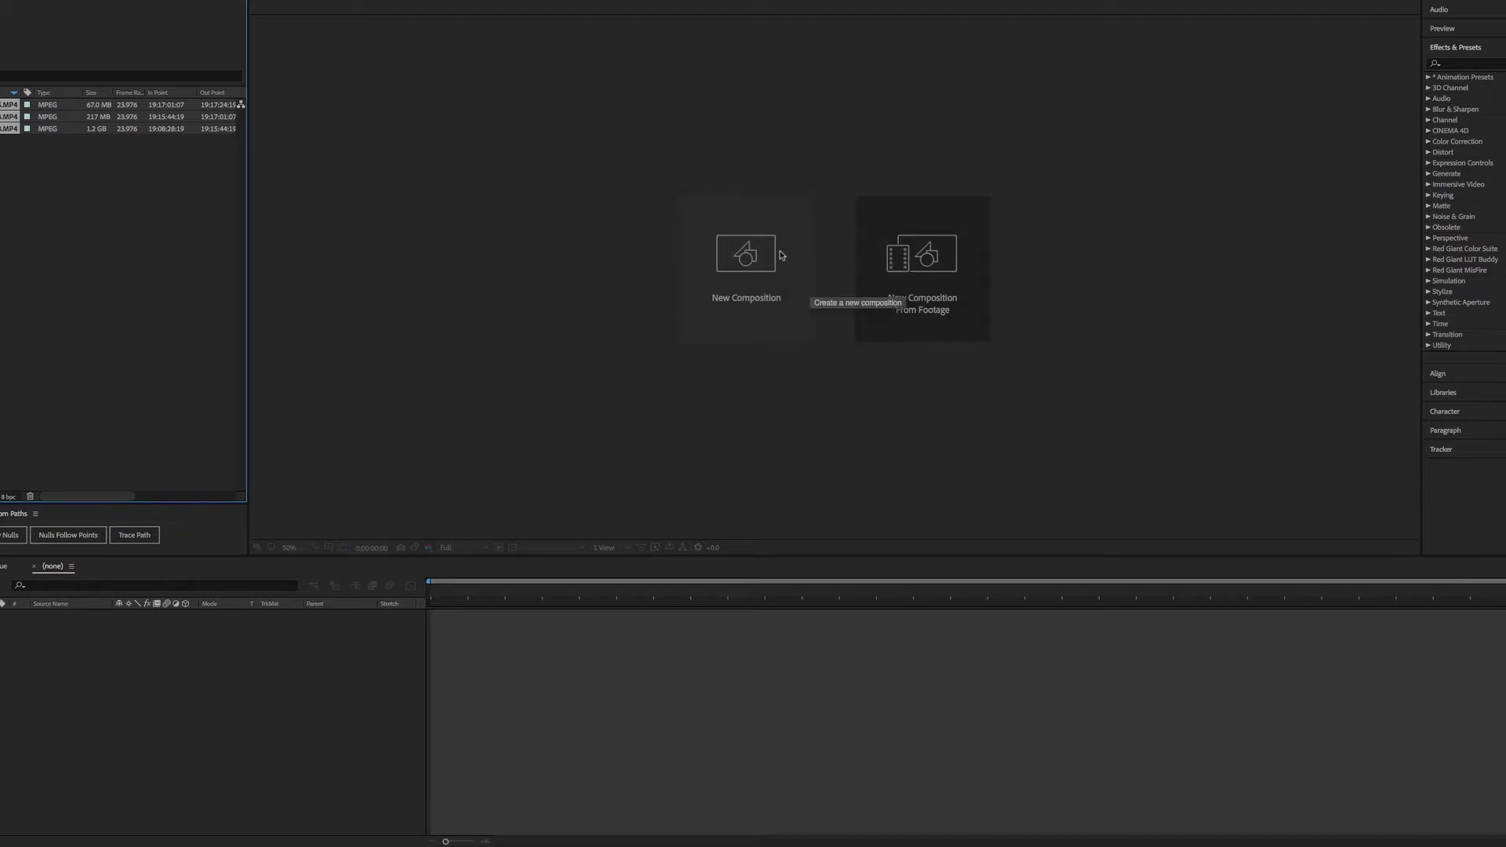
left_click(787, 275)
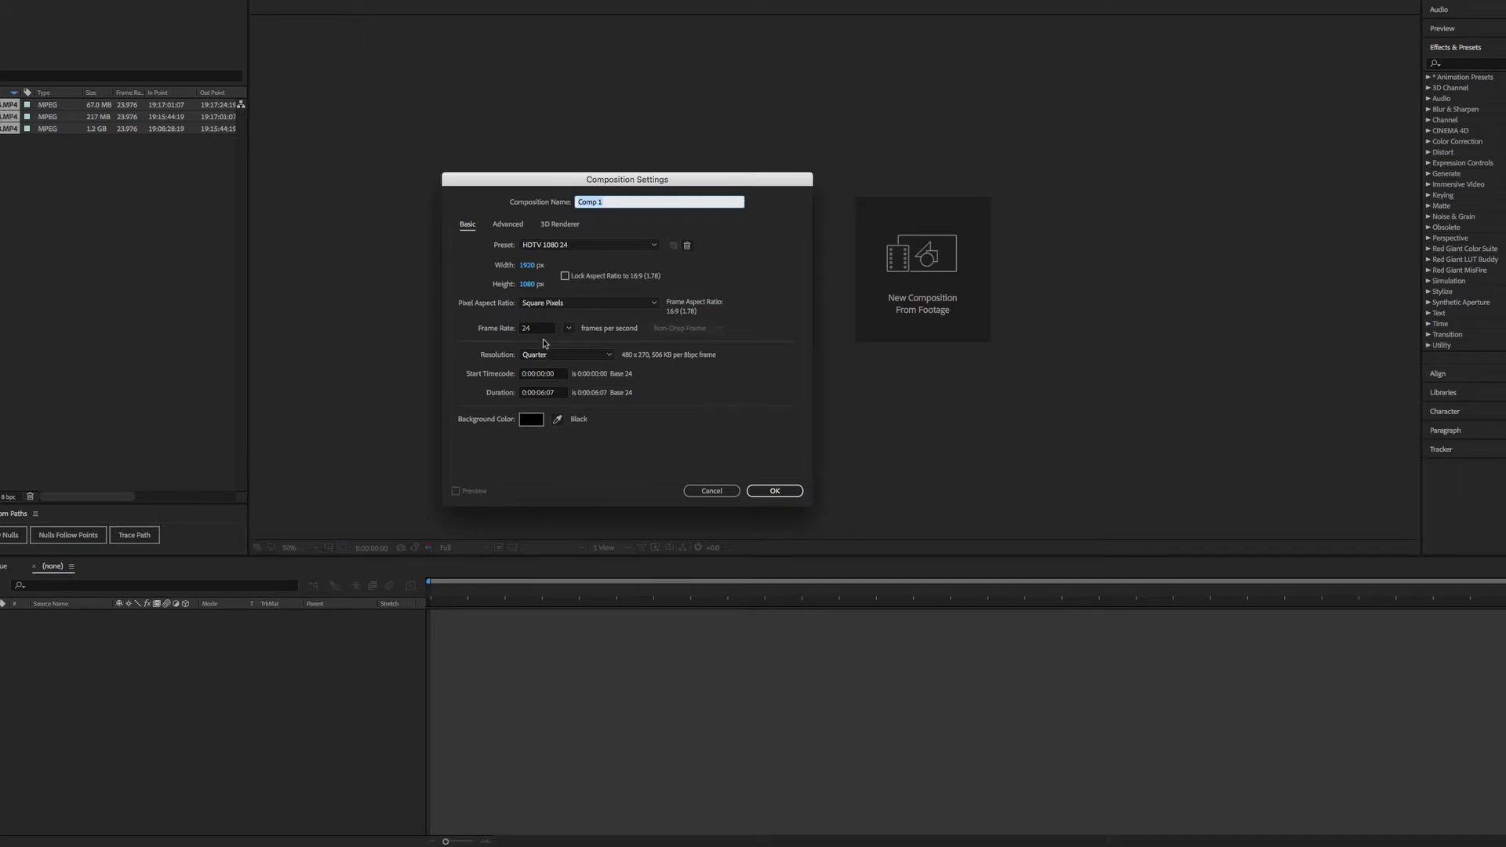
left_click(568, 327)
left_click(602, 377)
left_click(547, 394)
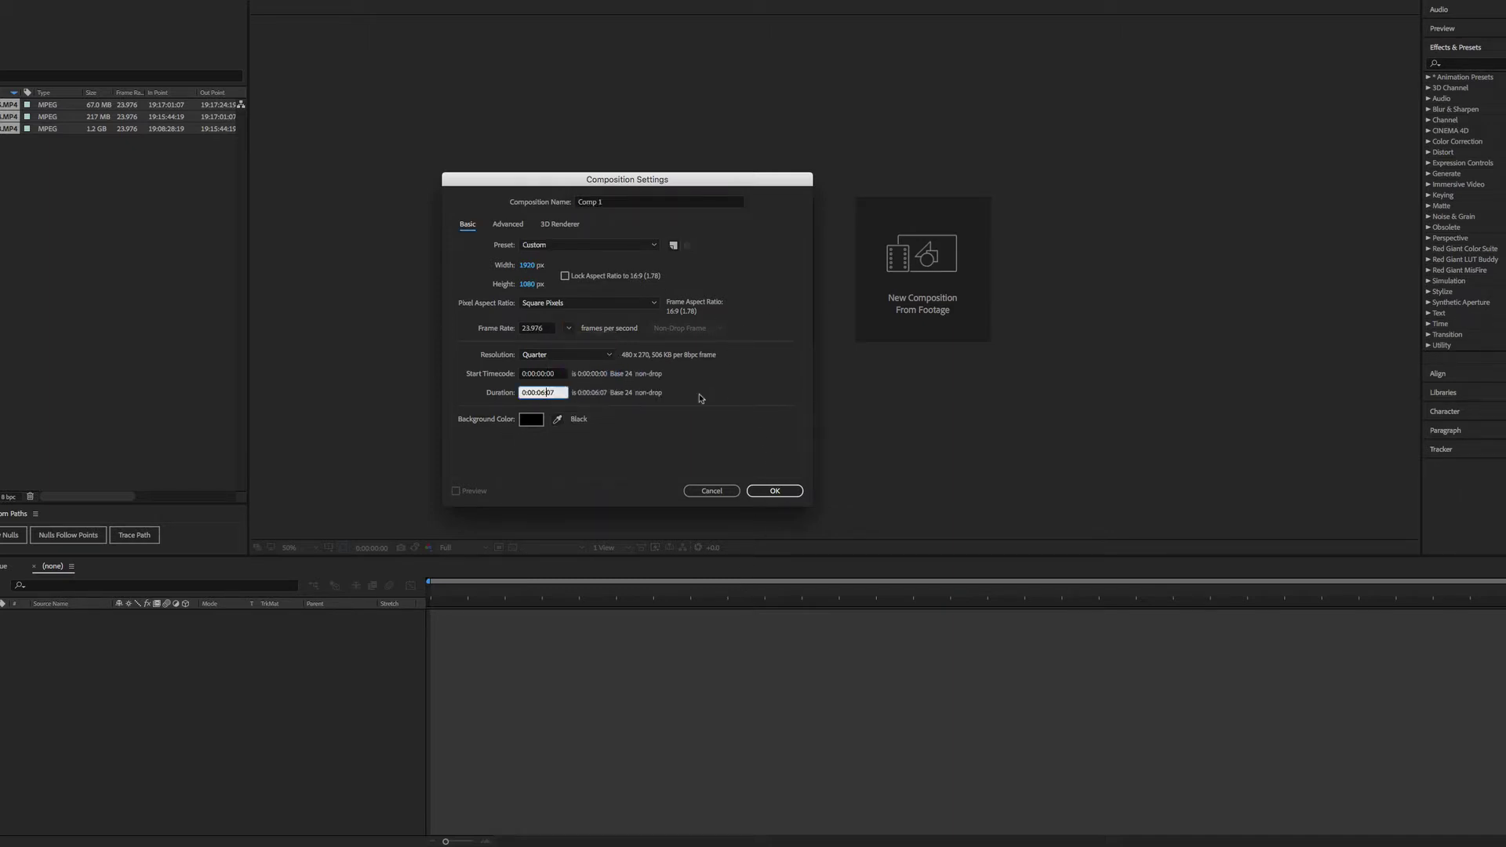
key("Left")
key("BackSpace")
type("0")
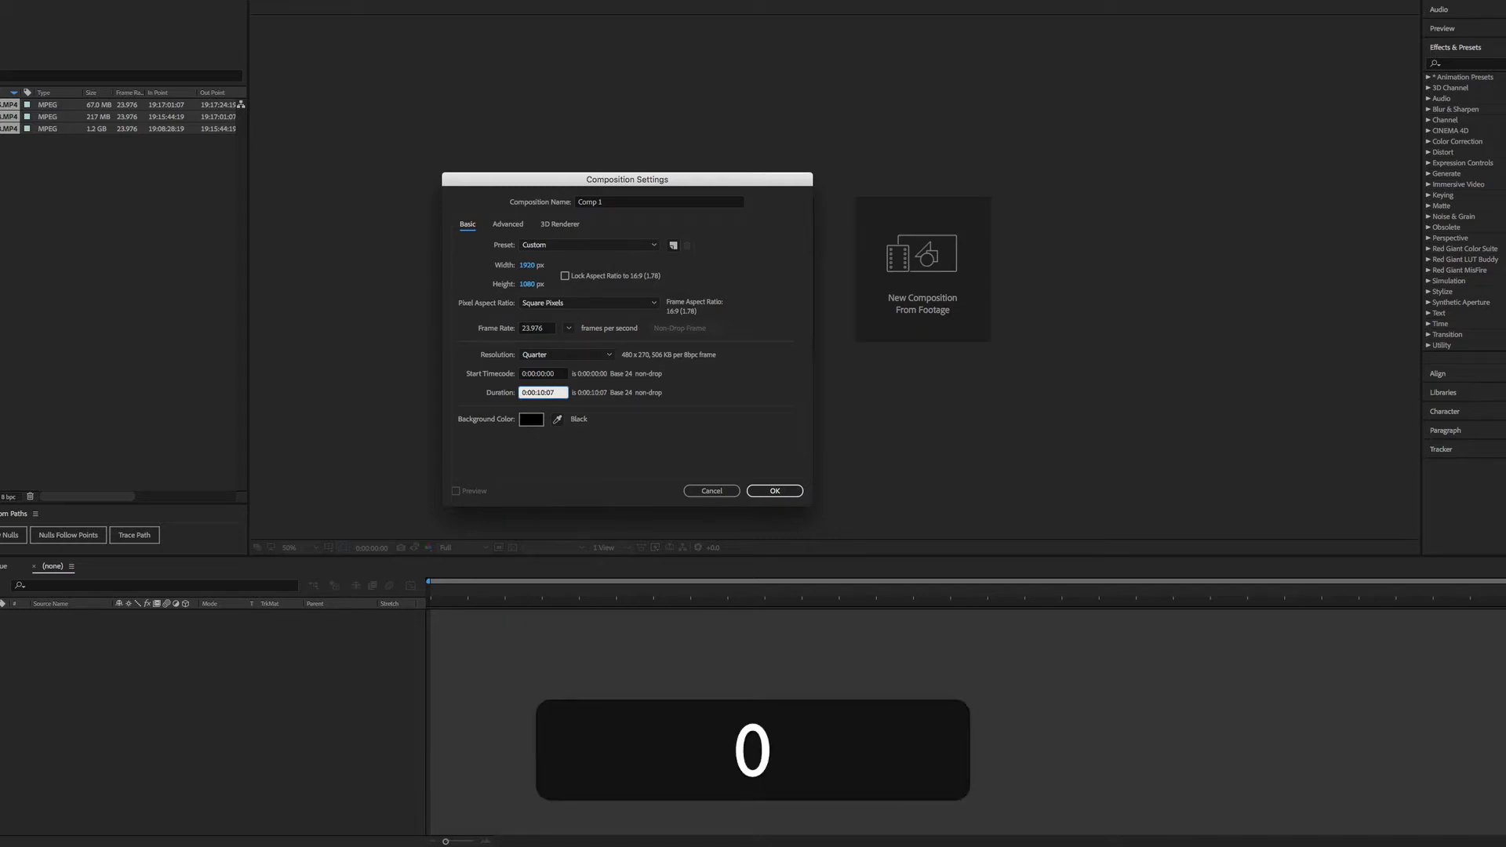
key("Right")
key("BackSpace")
type("0")
key("Return")
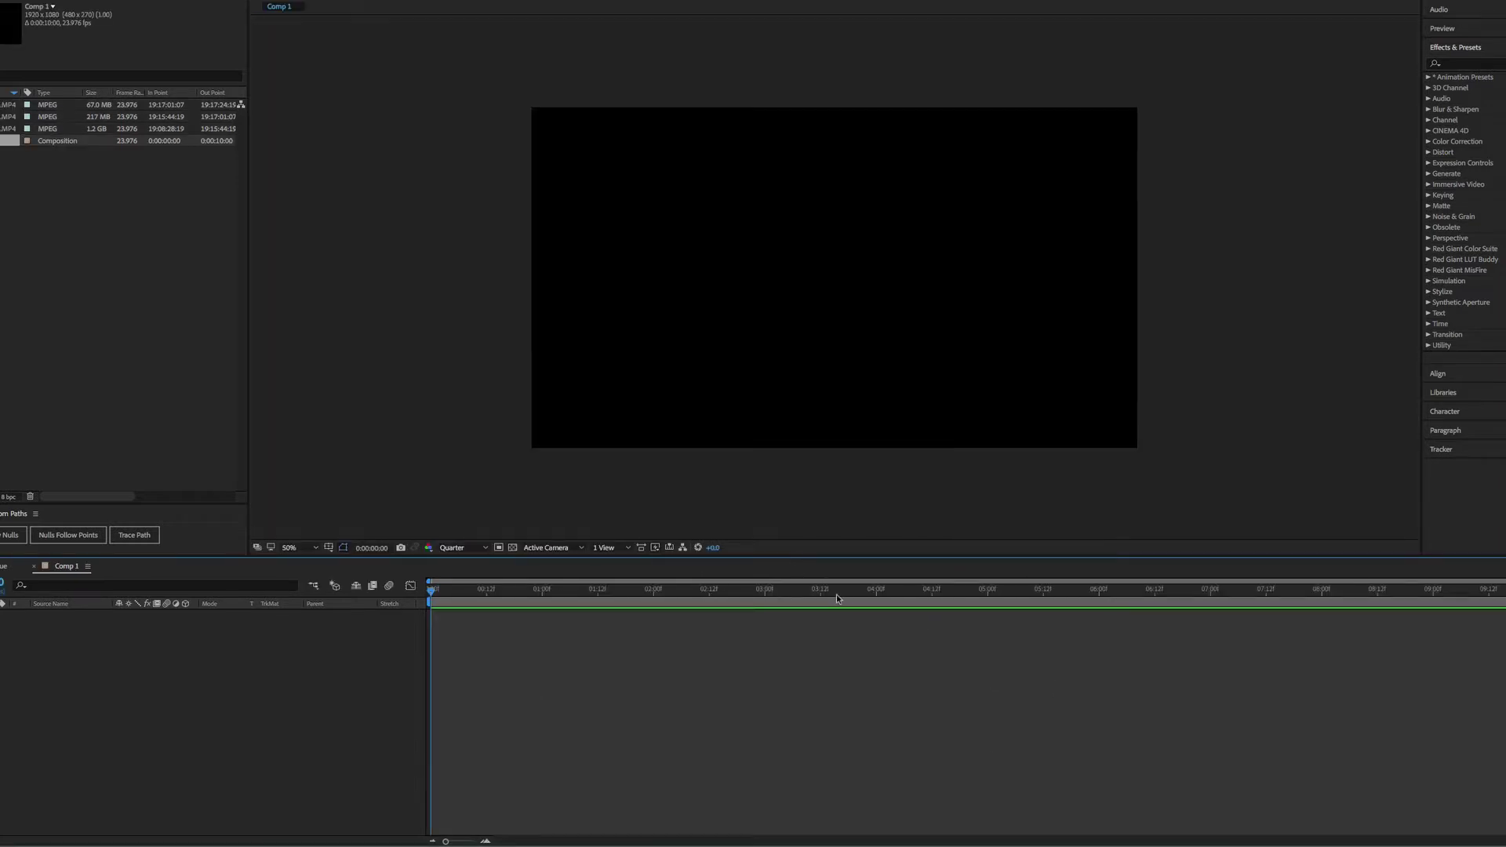
- Set the viewer magnification to Fit up to 100% and give the composition view more room
left_click(314, 549)
left_click(318, 571)
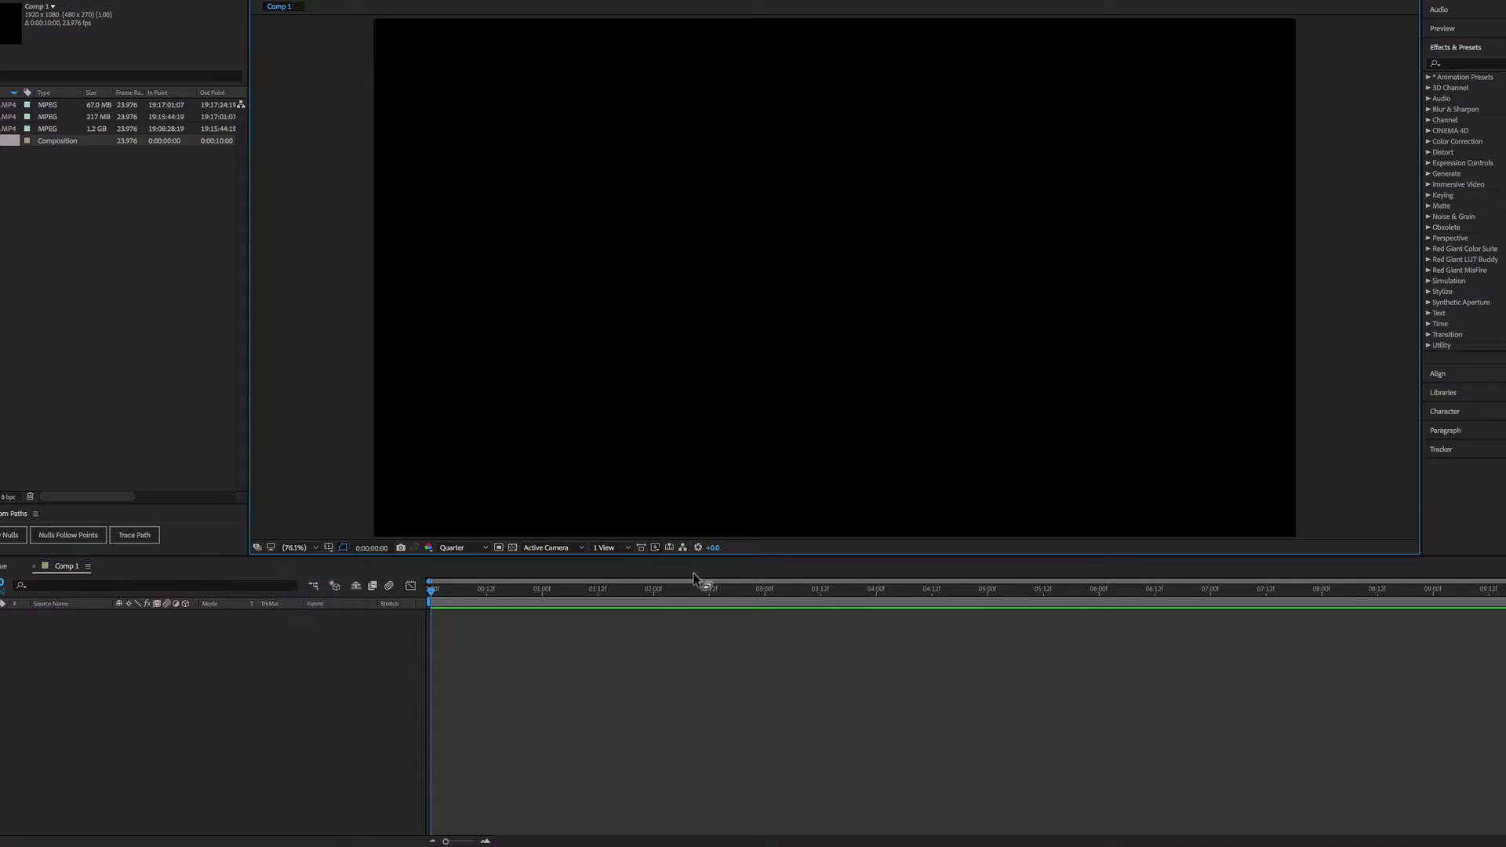
left_click_drag(684, 556, 695, 614)
- Add a full-frame white solid layer, White Solid 1, to the composition
key("super+y")
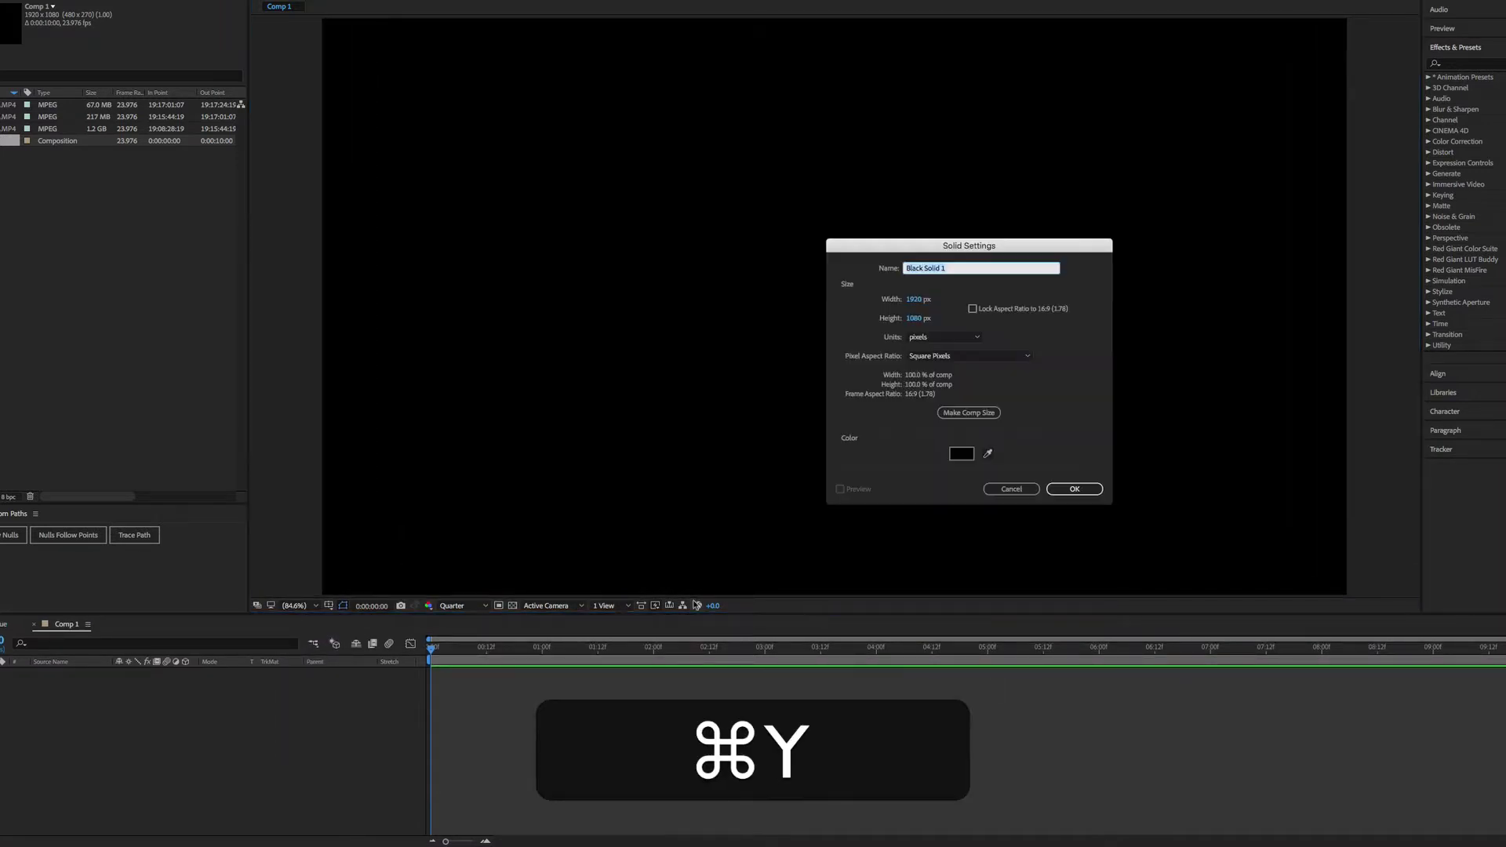
left_click(962, 457)
left_click_drag(1087, 311, 958, 152)
left_click(1349, 210)
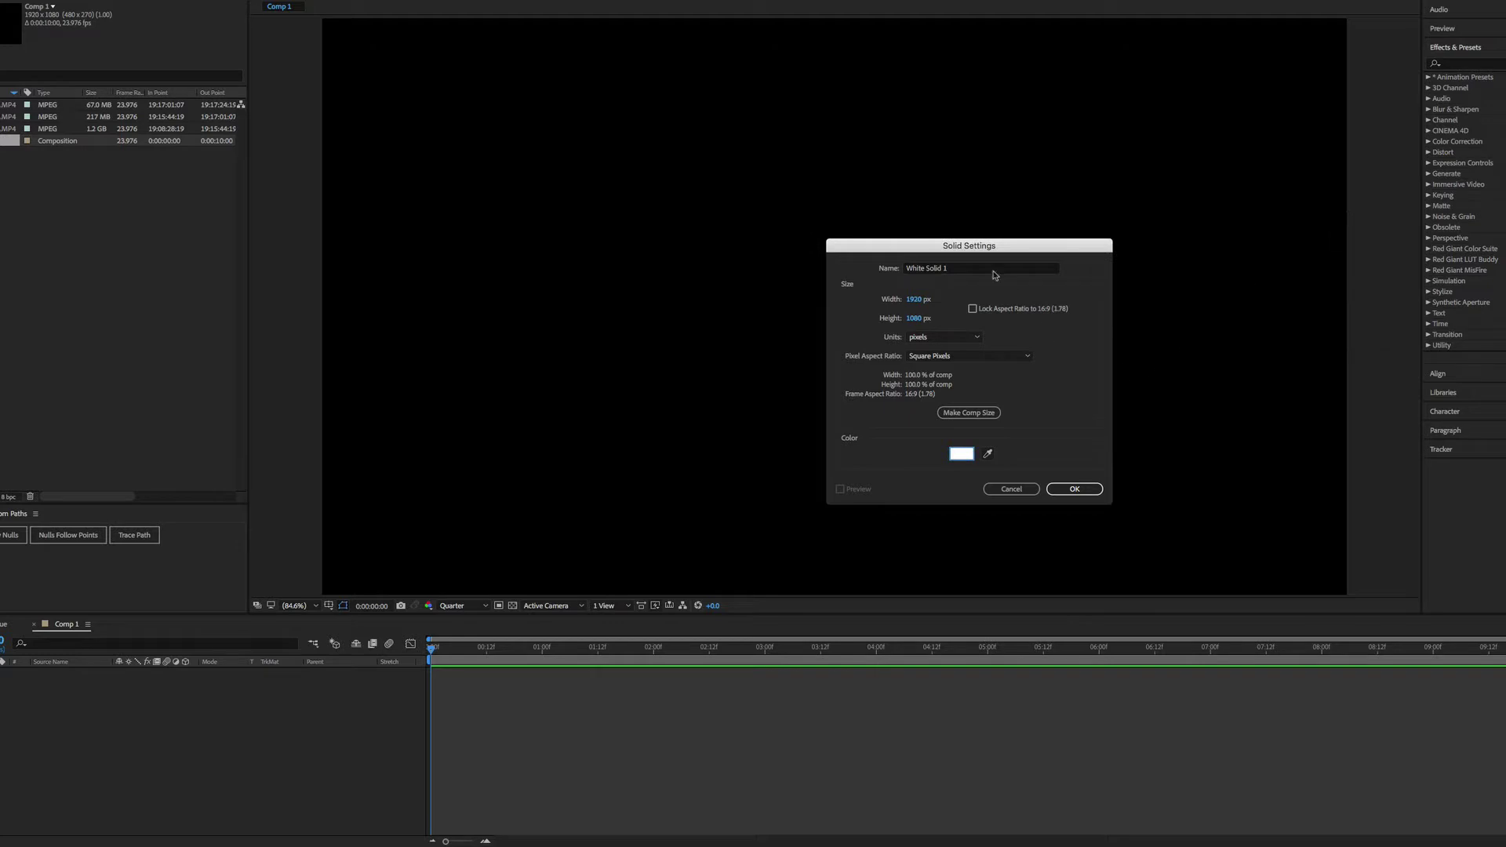
left_click(1074, 489)
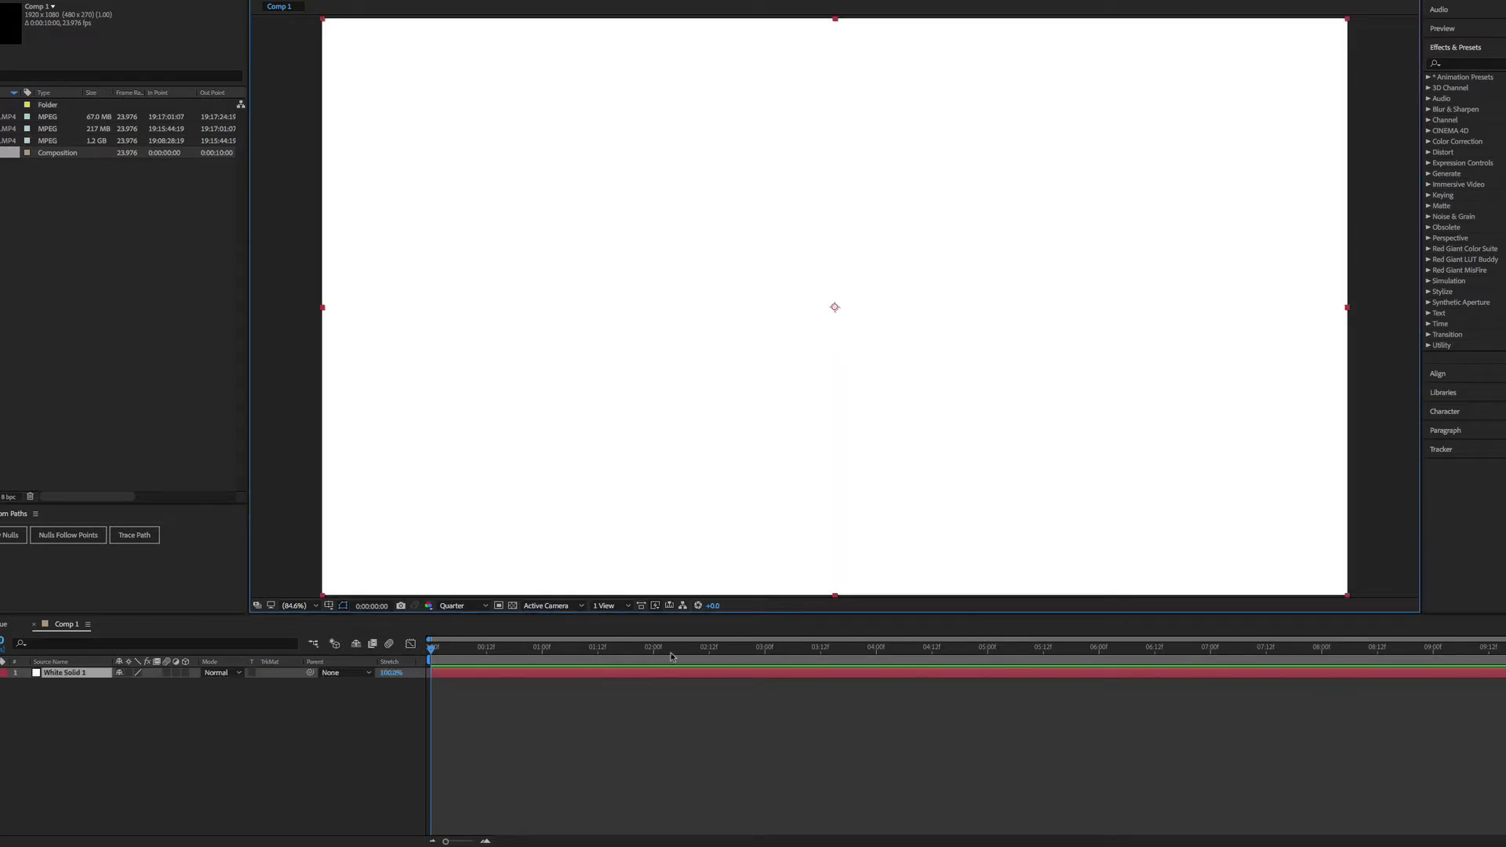
left_click(620, 708)
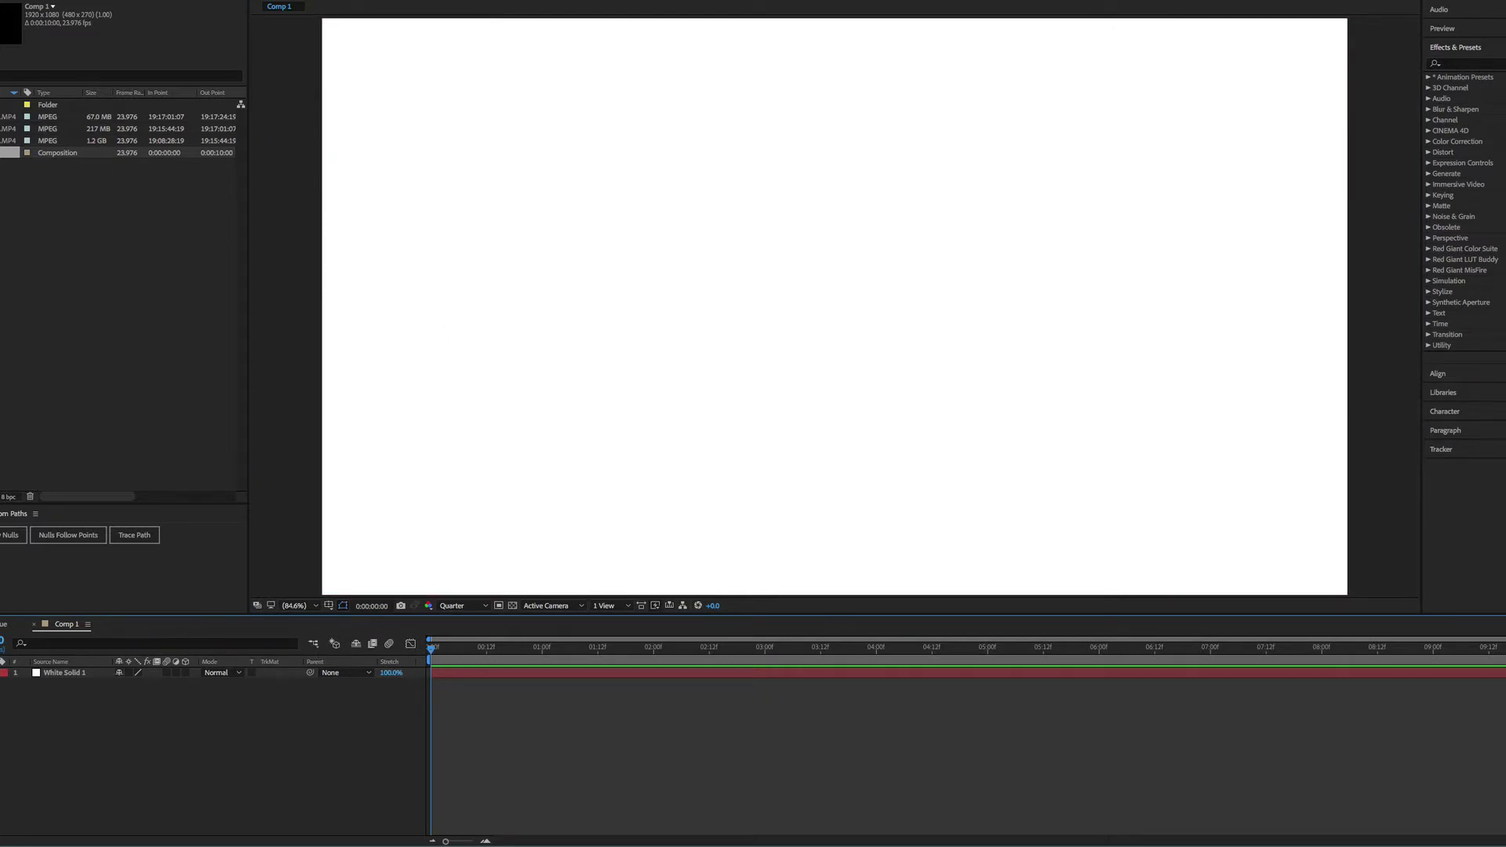
- Add MVI_0215.MP4 to the timeline as the top layer
left_click_drag(47, 116, 422, 666)
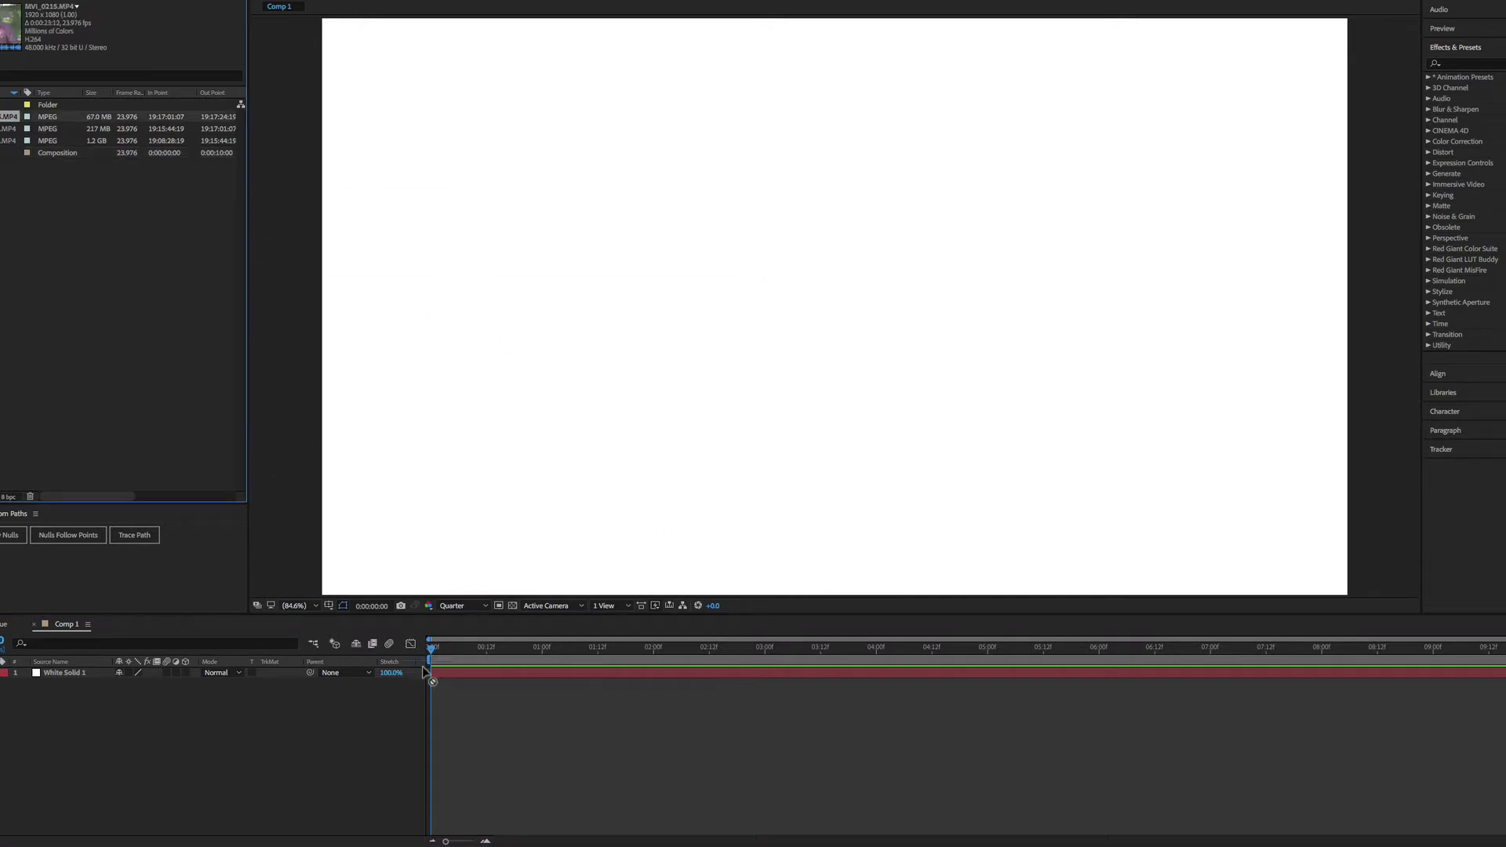
mouse_move(8, 117)
left_mouse_down()
mouse_move(134, 168)
mouse_move(452, 667)
left_mouse_up()
left_click_drag(14, 117, 105, 682)
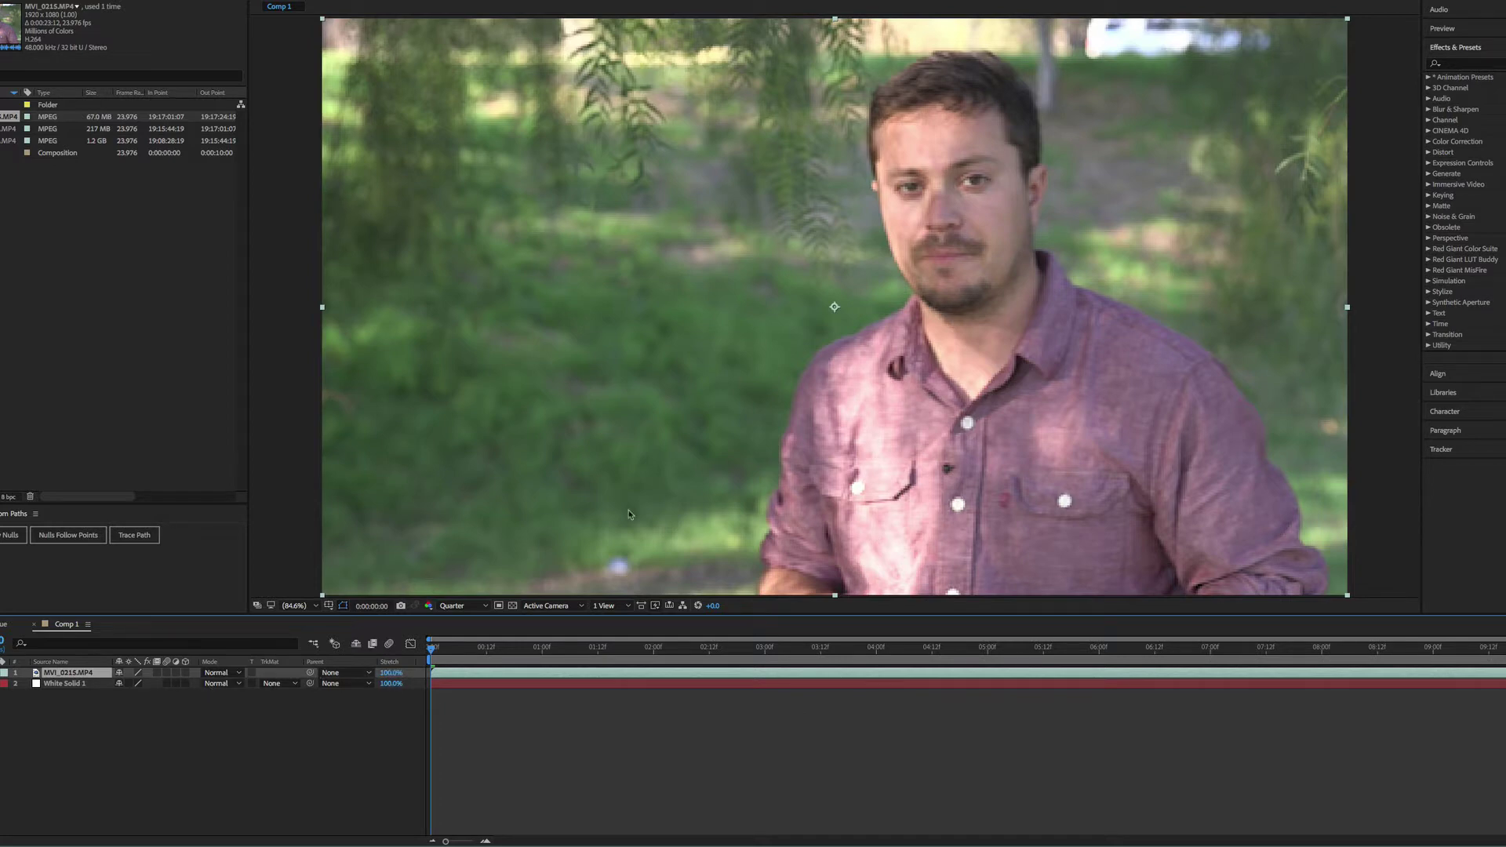
- Scale MVI_0215.MP4 to 57.4%, move it top-left, and set preview resolution to Full
left_click_drag(1347, 18, 1255, 59)
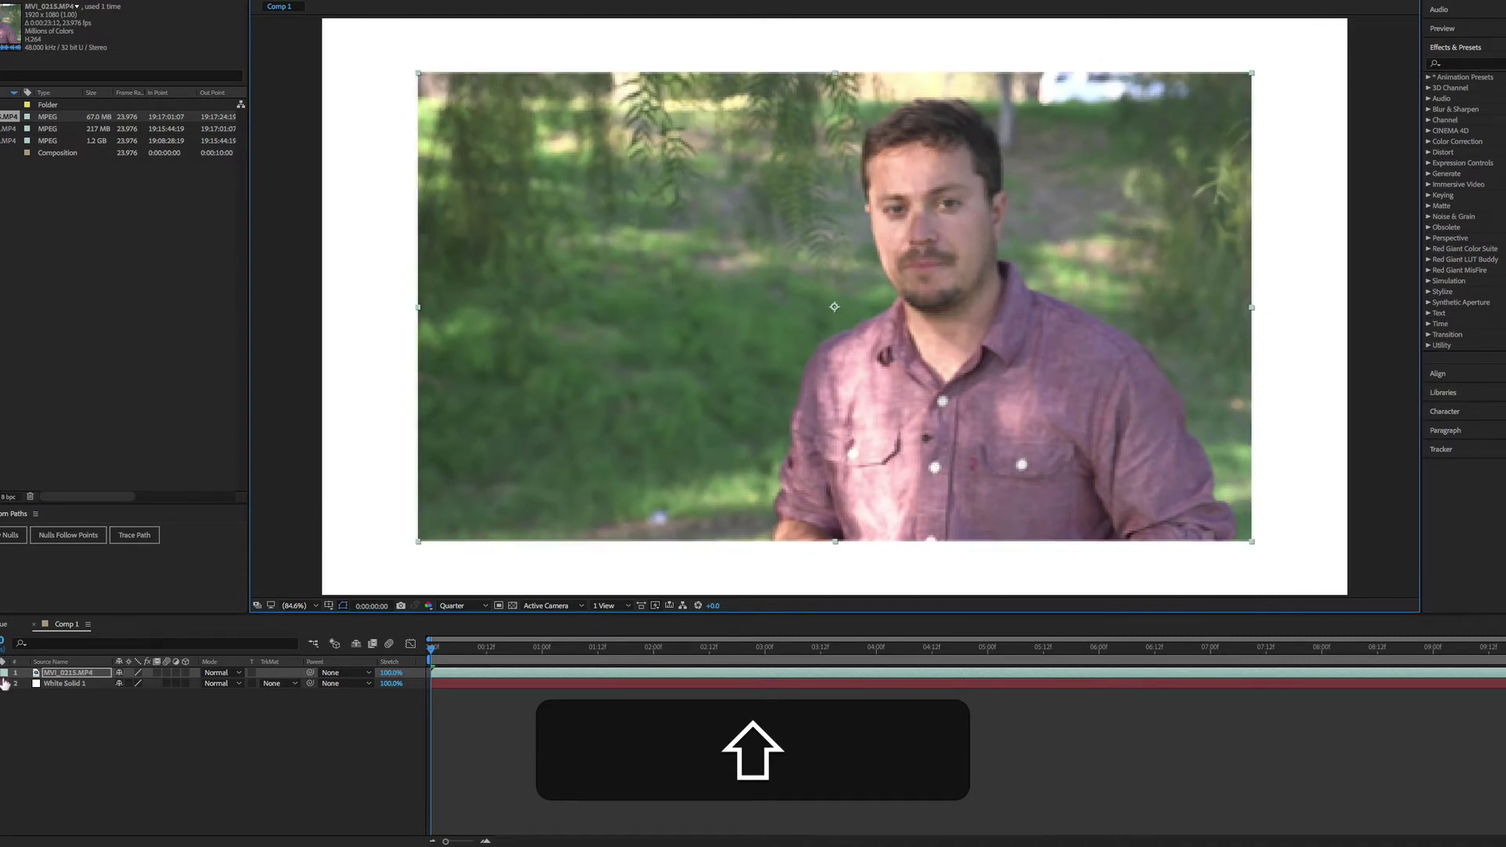
left_click(5, 674)
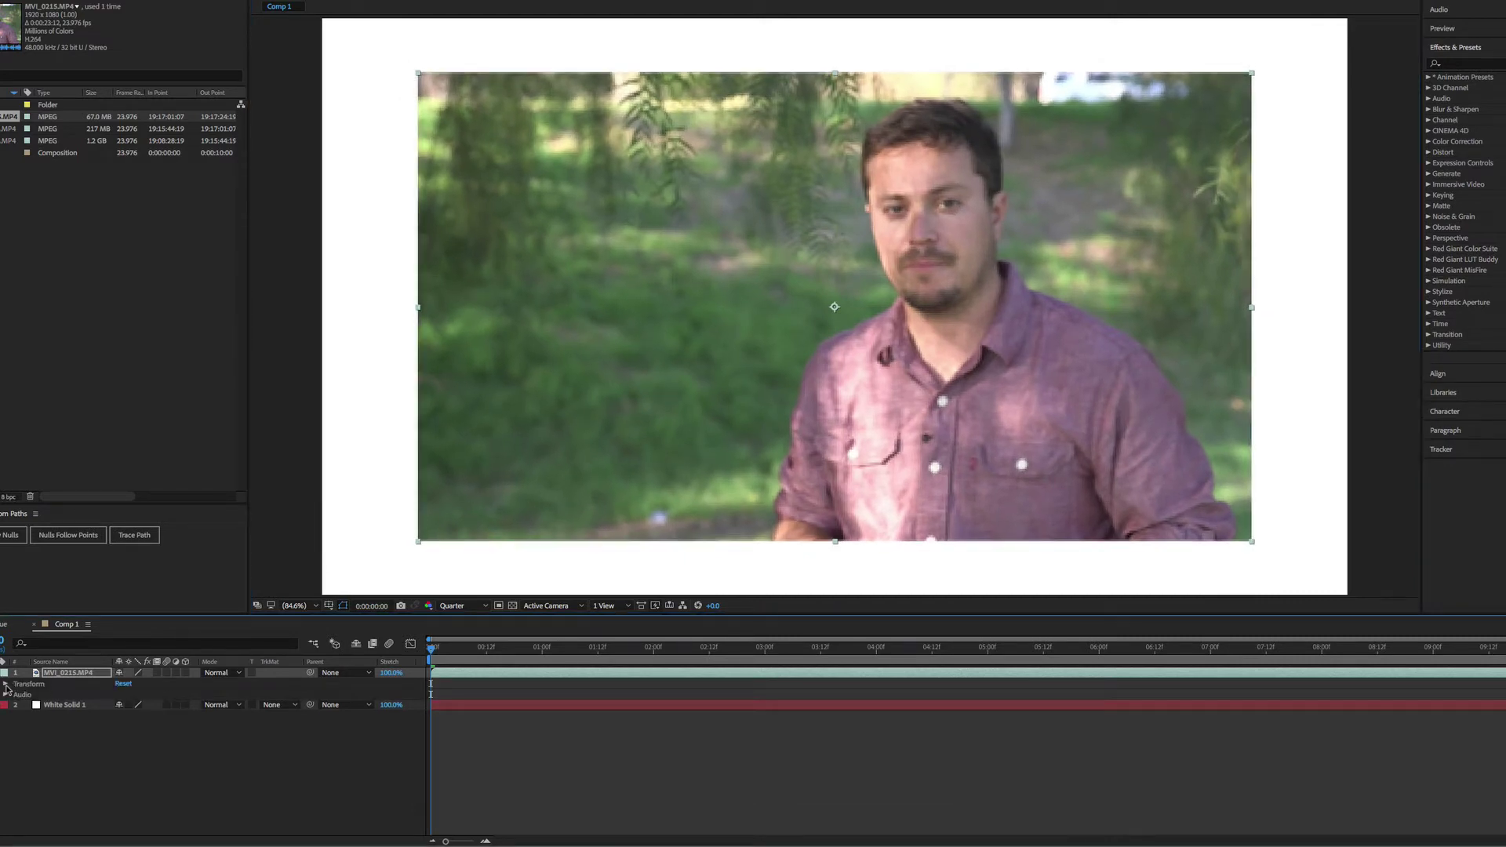
left_click(5, 685)
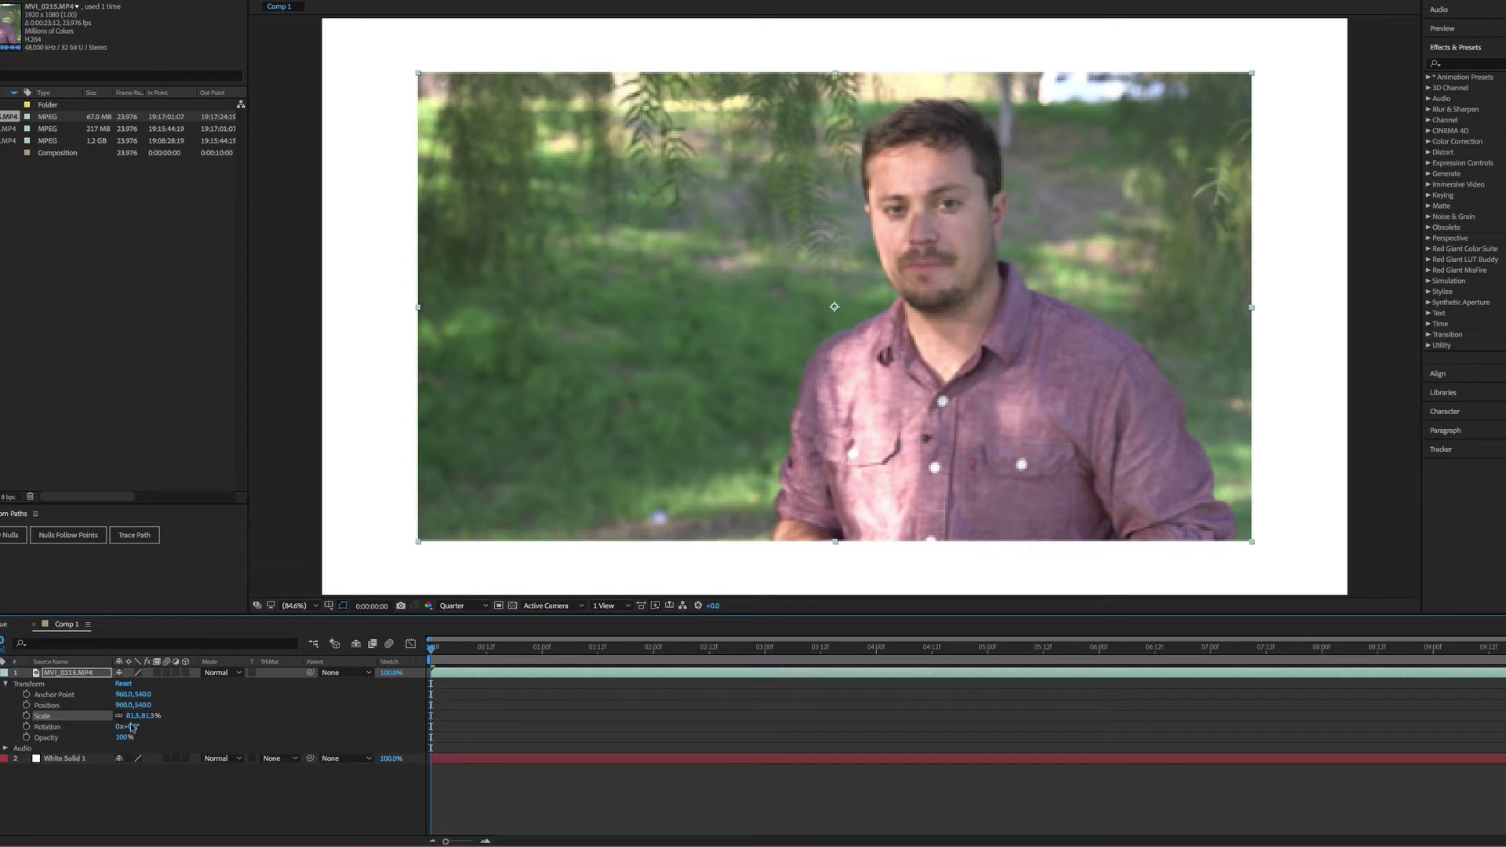
left_click_drag(123, 705, 87, 708)
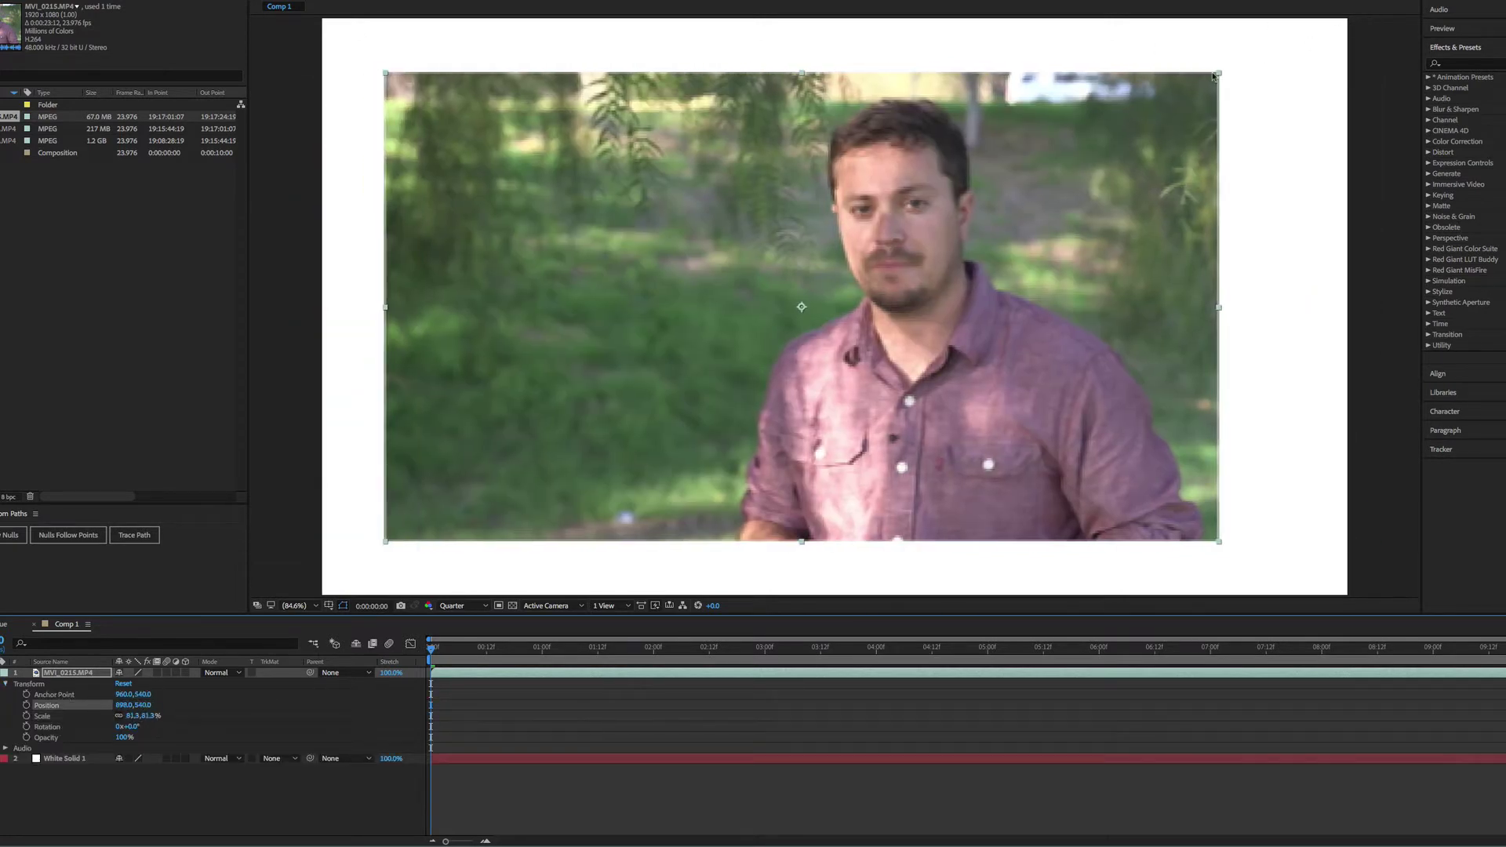
left_click_drag(1212, 75, 1096, 129)
left_click_drag(877, 400, 708, 292)
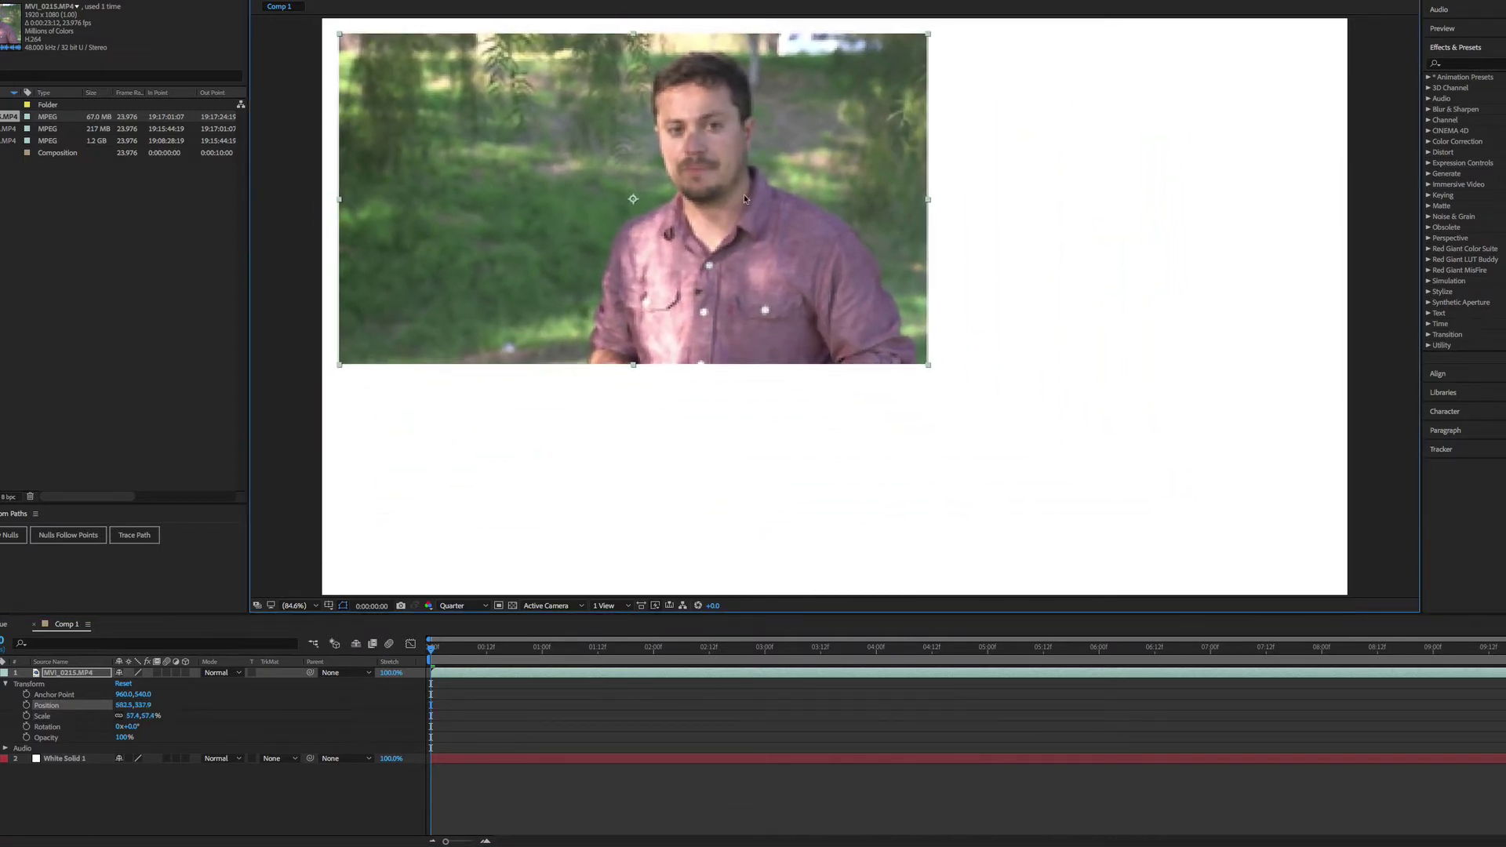
left_click(478, 606)
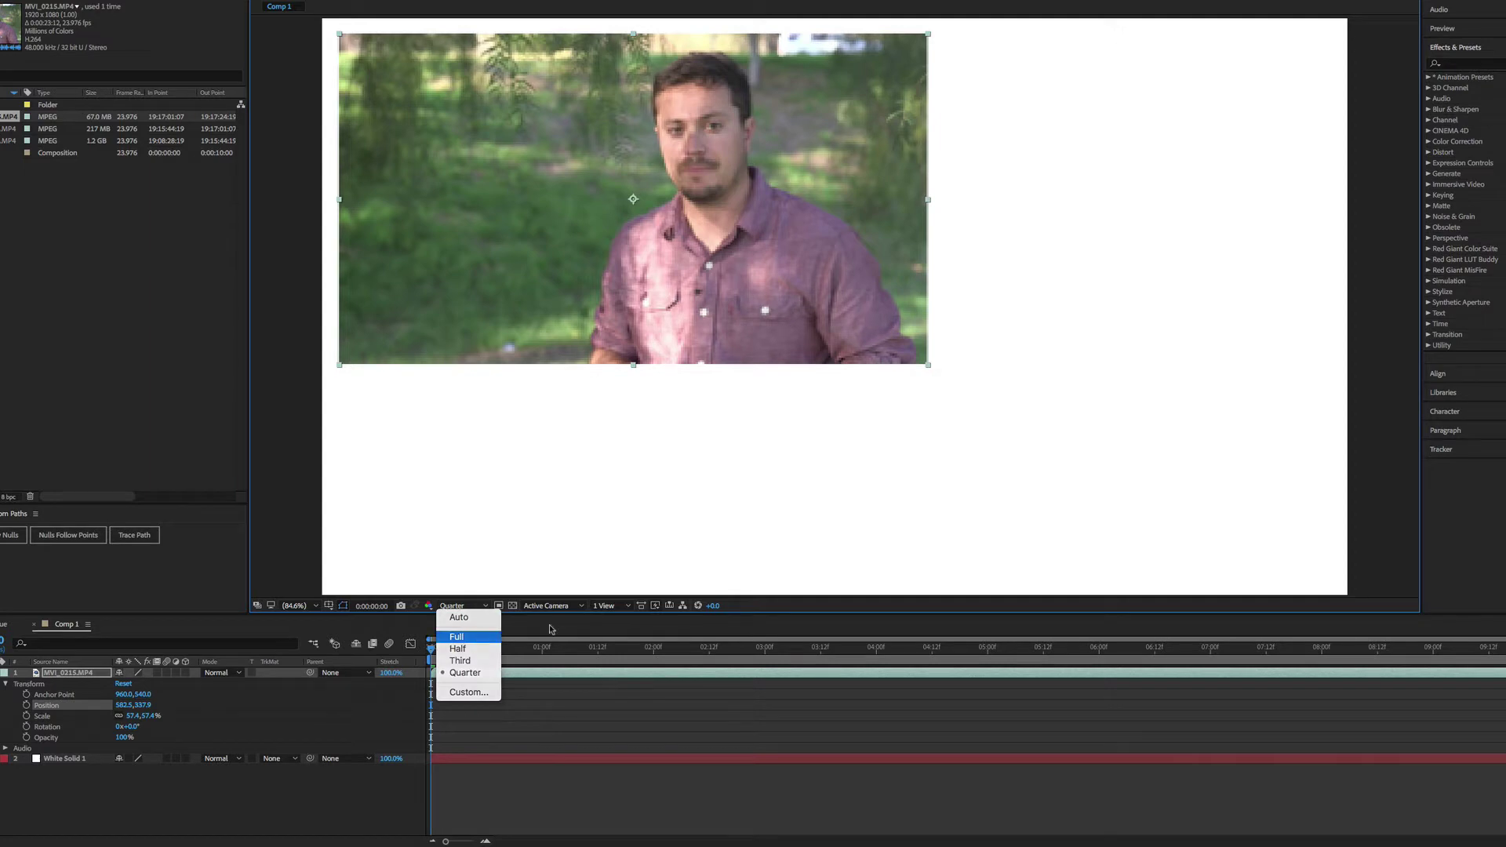
key("Return")
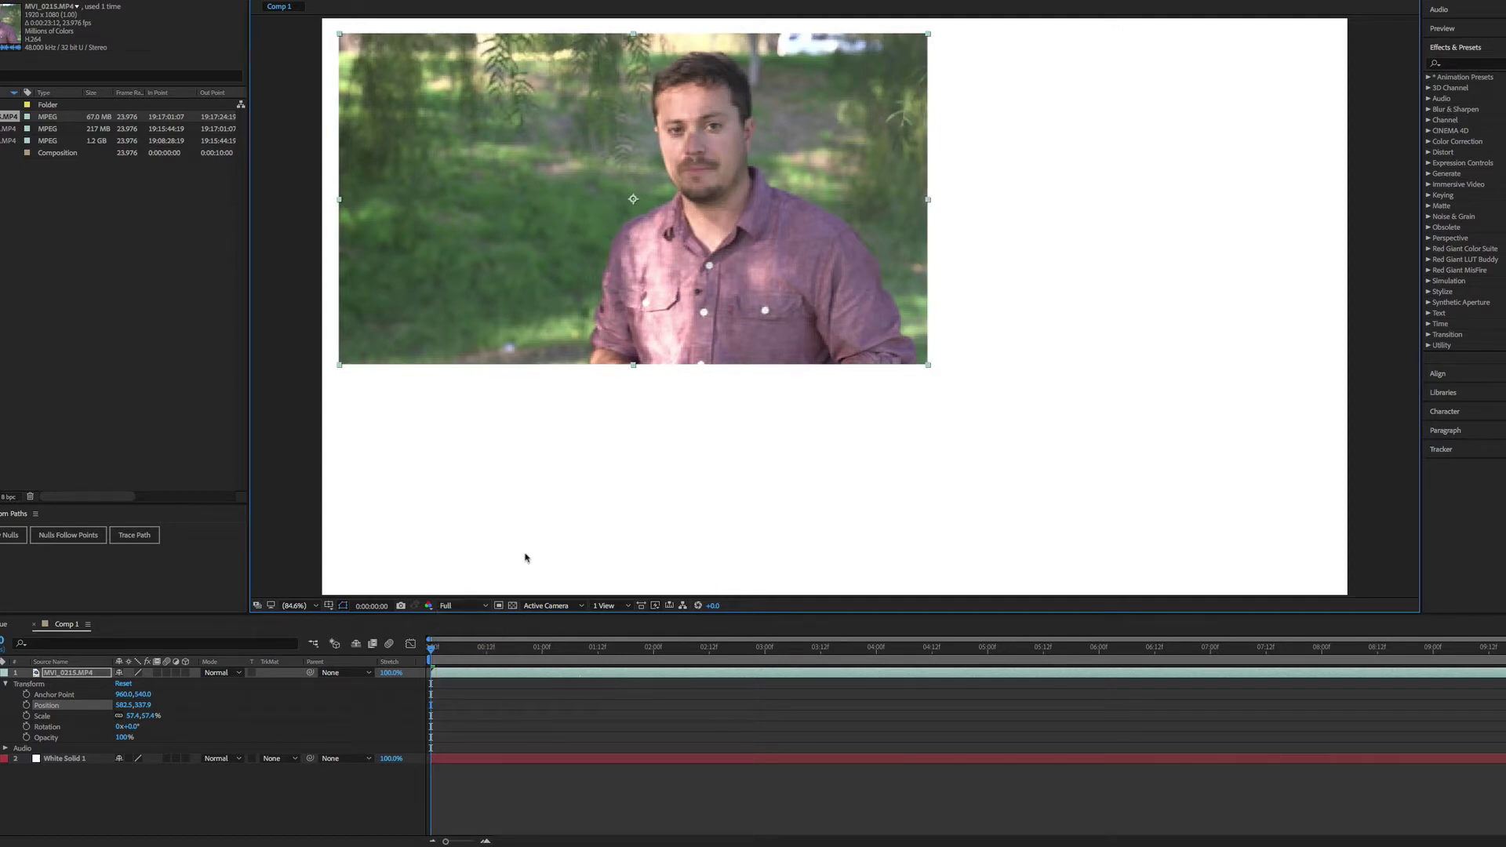
- Add MVI_0214.MP4, shrink it proportionally, and place it bottom-right
left_click_drag(4, 128, 235, 674)
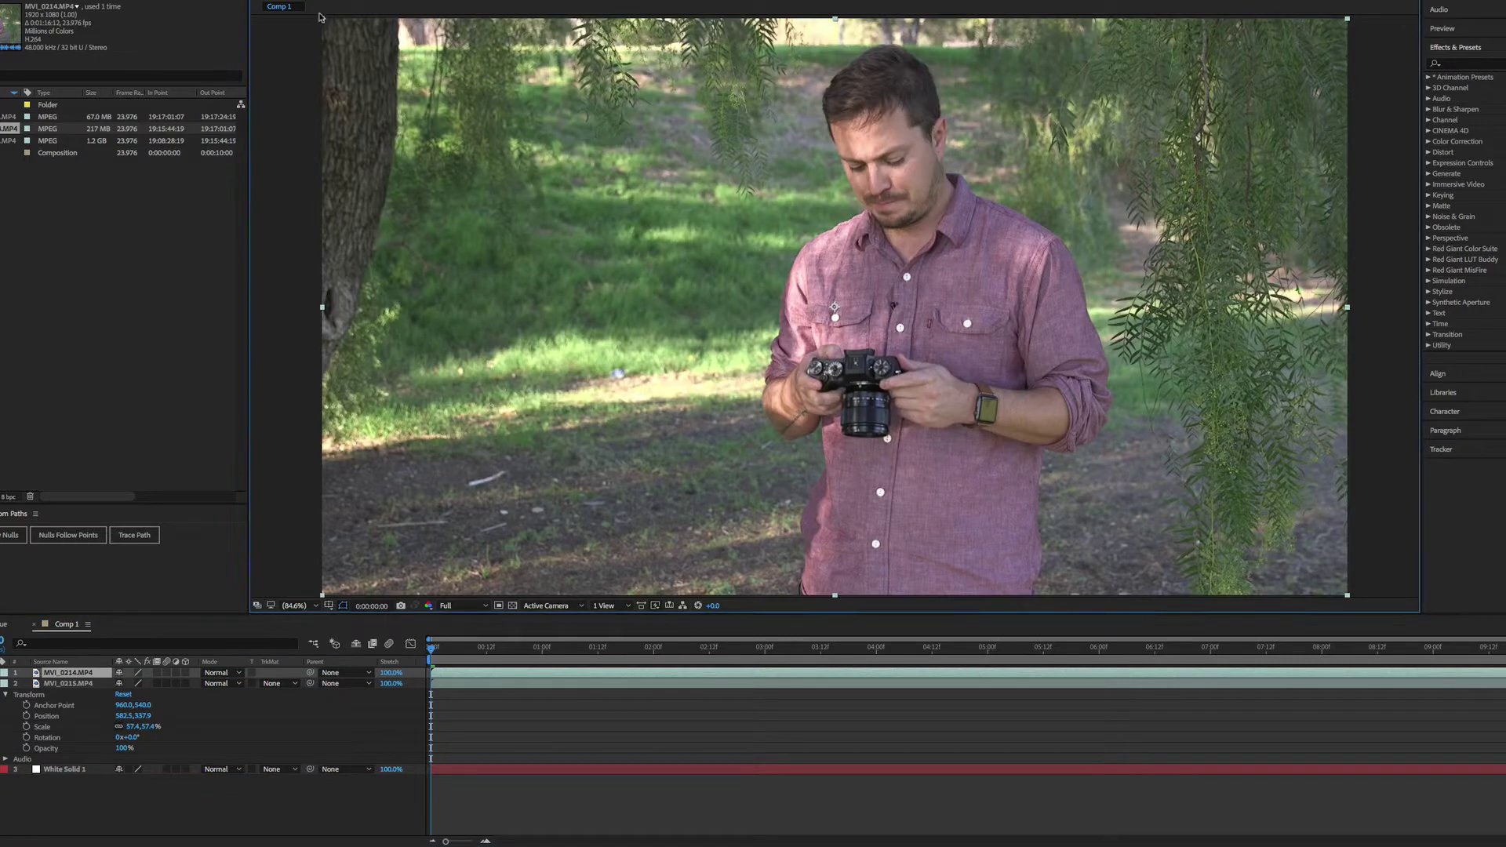
left_click_drag(322, 19, 468, 119)
left_click_drag(648, 300, 1084, 389)
- Add MVI_0213.MP4 above the white solid and shrink it proportionally around its centre
left_click_drag(11, 141, 439, 772)
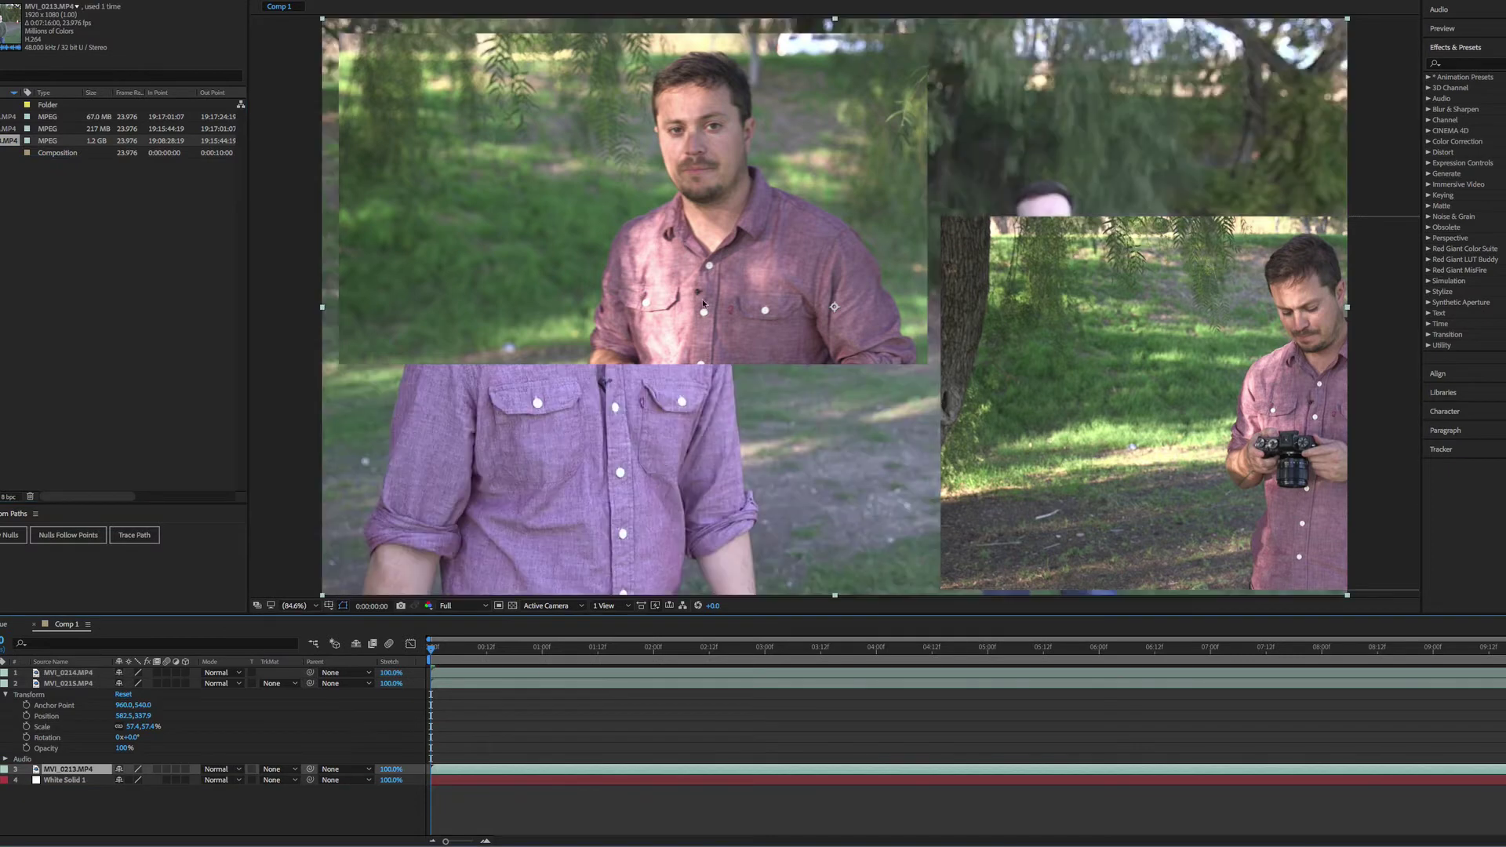
key("shift")
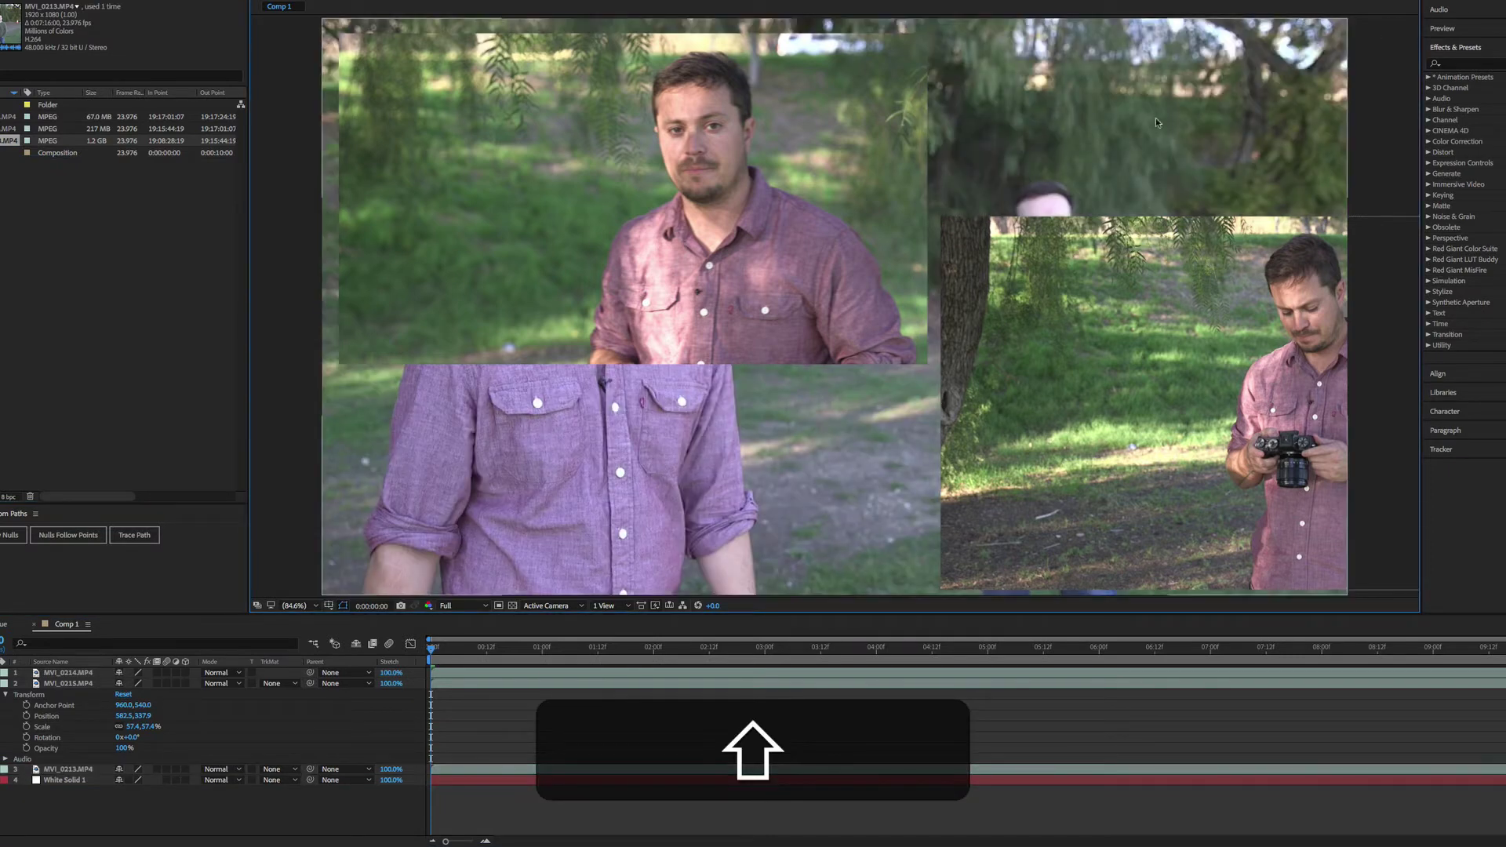
left_click(1307, 53)
left_click_drag(1347, 21, 897, 417)
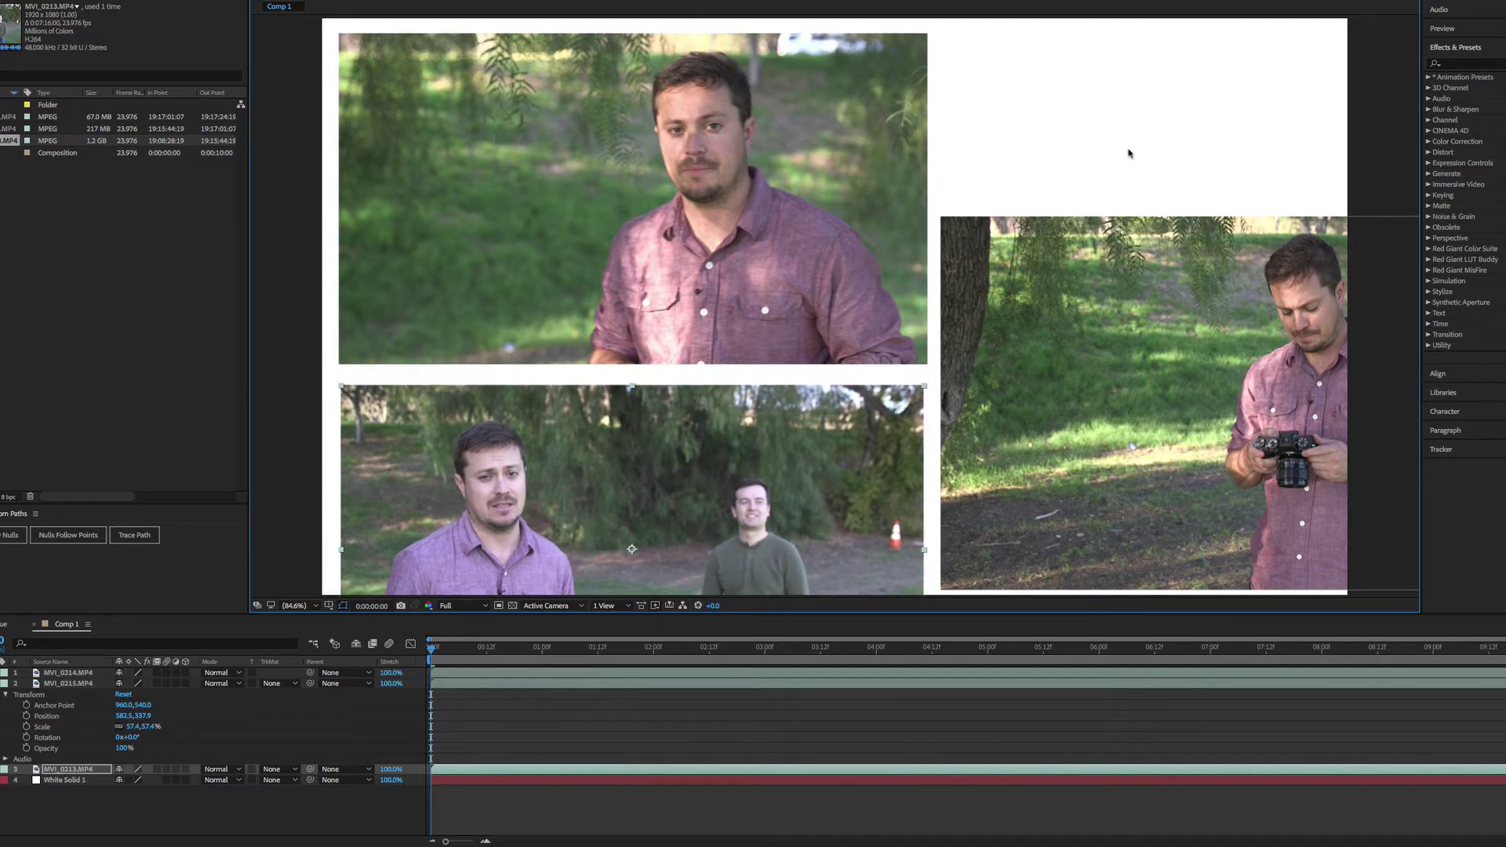
left_click(631, 722)
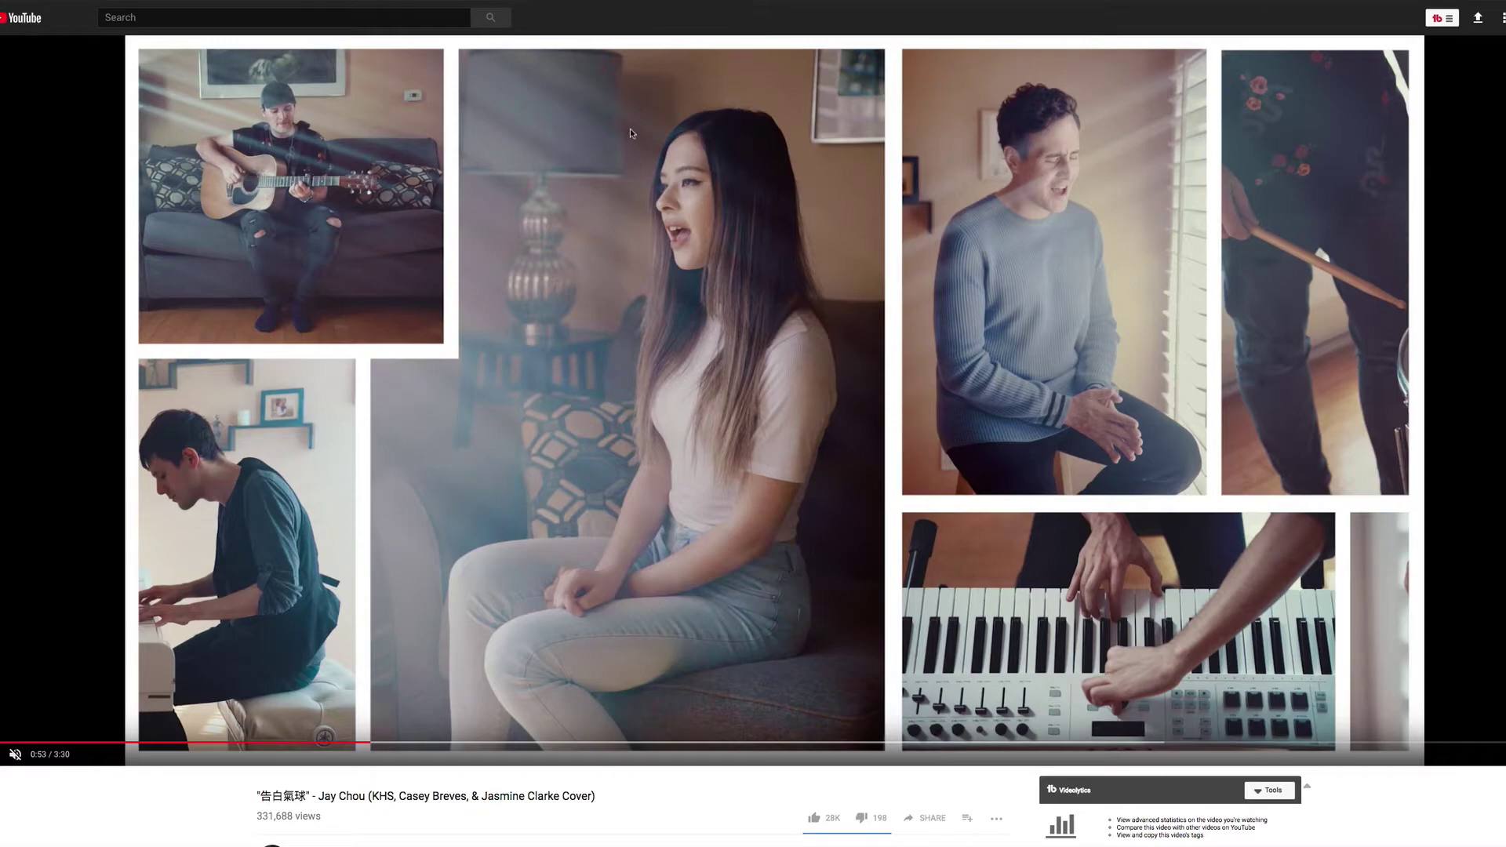
key("super+Tab")
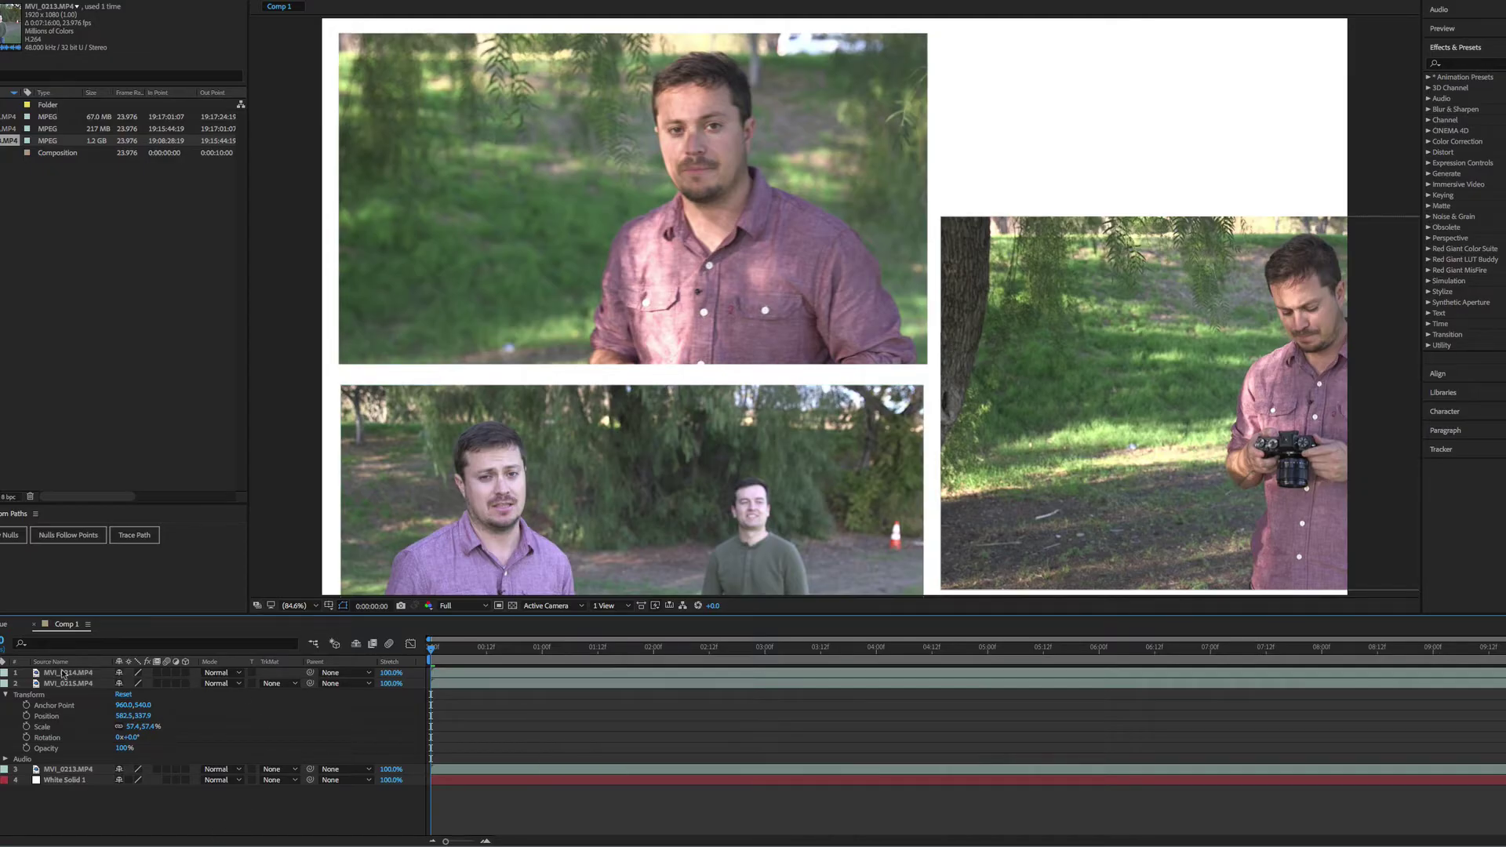
- Duplicate the MVI_0213 clip and move the copy into the empty top-right slot
left_click(71, 768)
key("super+d")
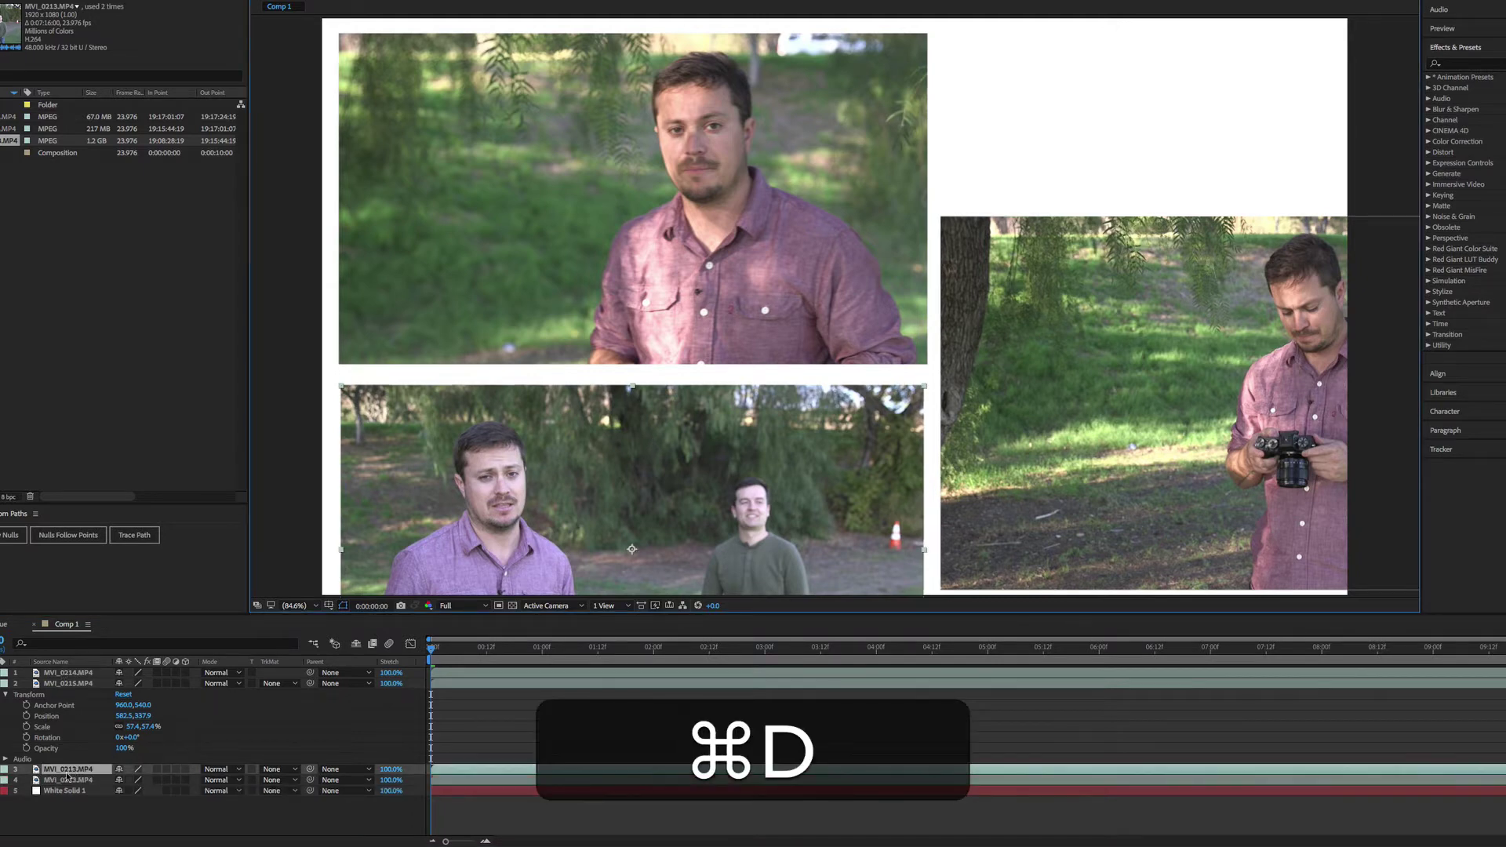
key("super+shift+bracketright")
left_click_drag(616, 385, 1188, 84)
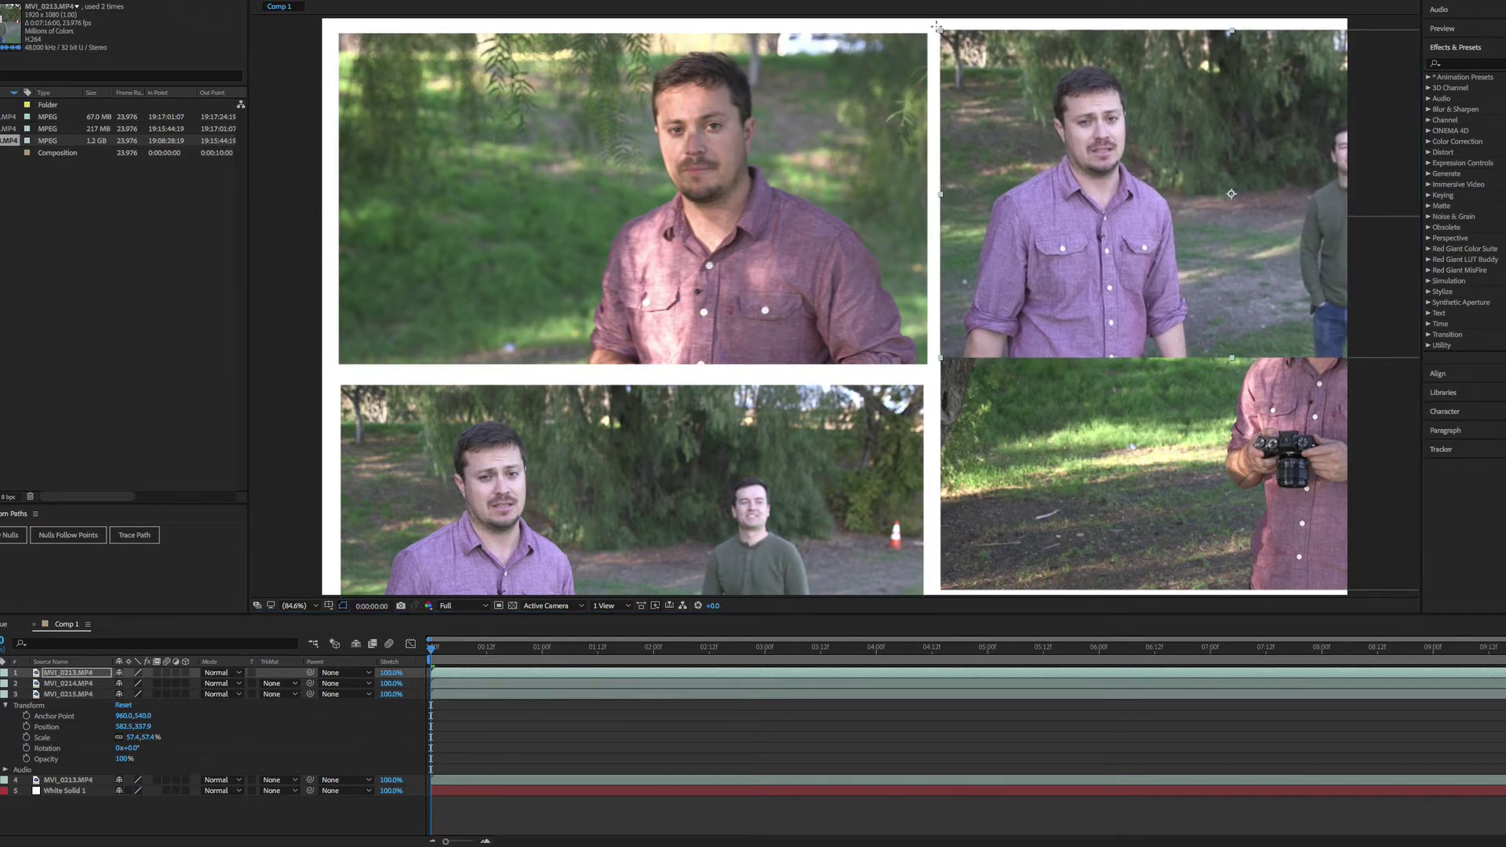
- Crop the top-right copy to a smaller rectangle with a rectangle mask
left_click_drag(936, 28, 1237, 205)
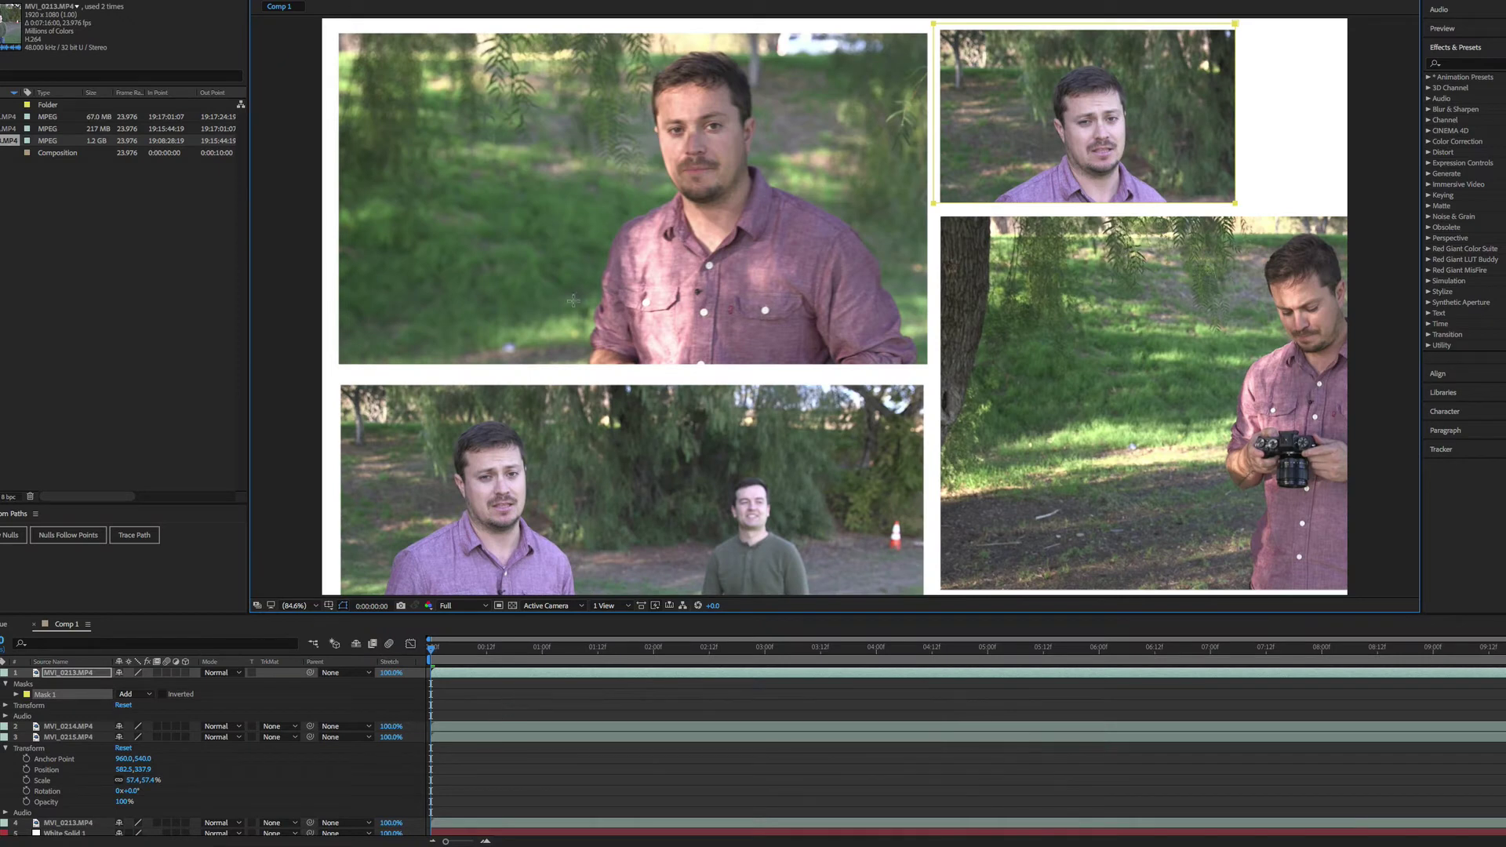
key("v")
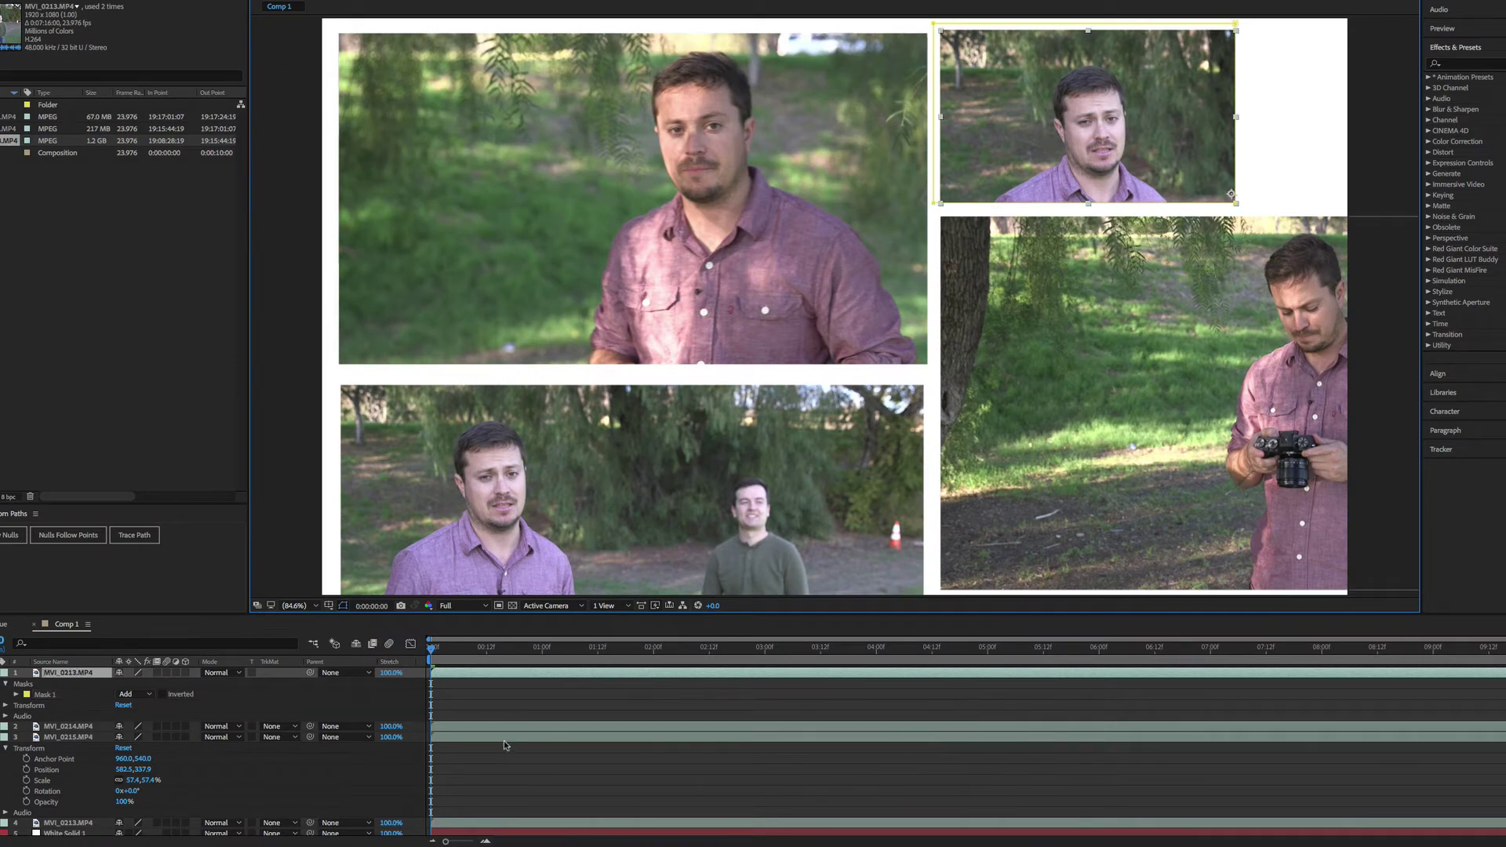
left_click(510, 726)
left_click(514, 729, "ctrl")
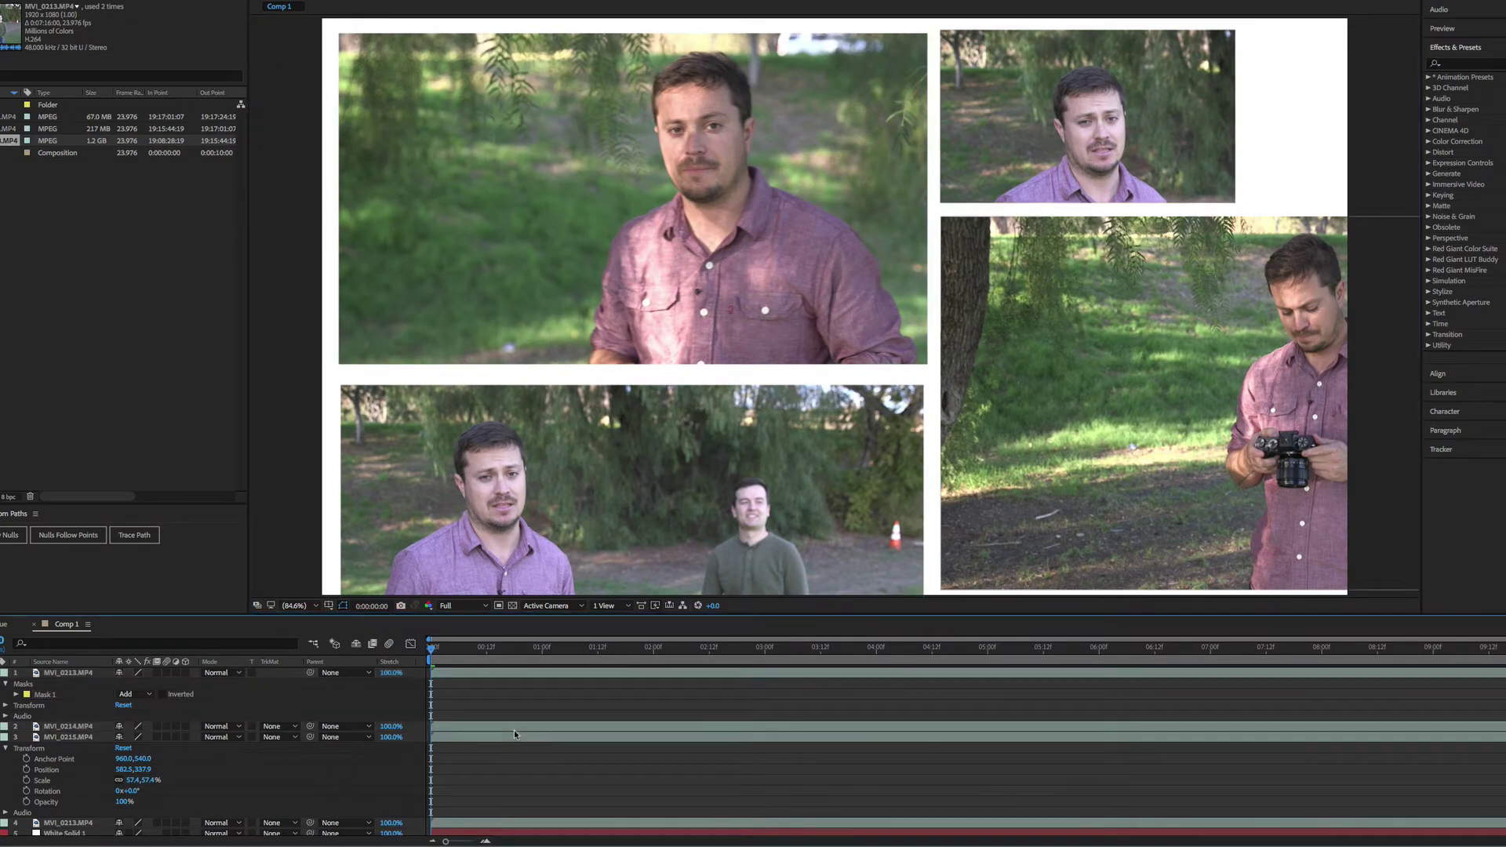
left_click(491, 823)
- Cut a notch from MVI_0215's top-right corner with an inverted rectangle mask
left_click(617, 158)
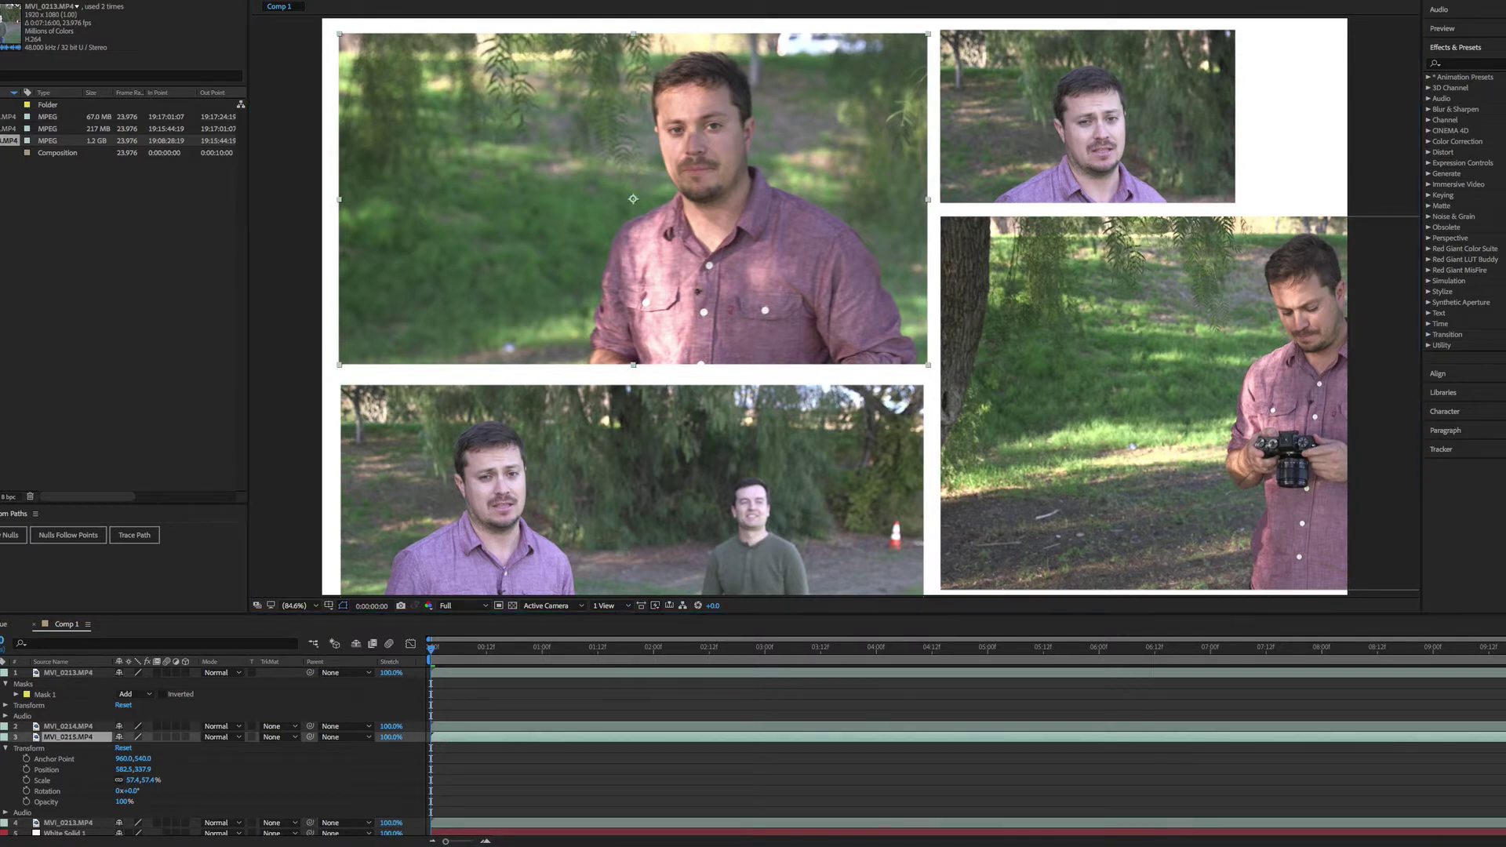
left_click_drag(931, 30, 800, 205)
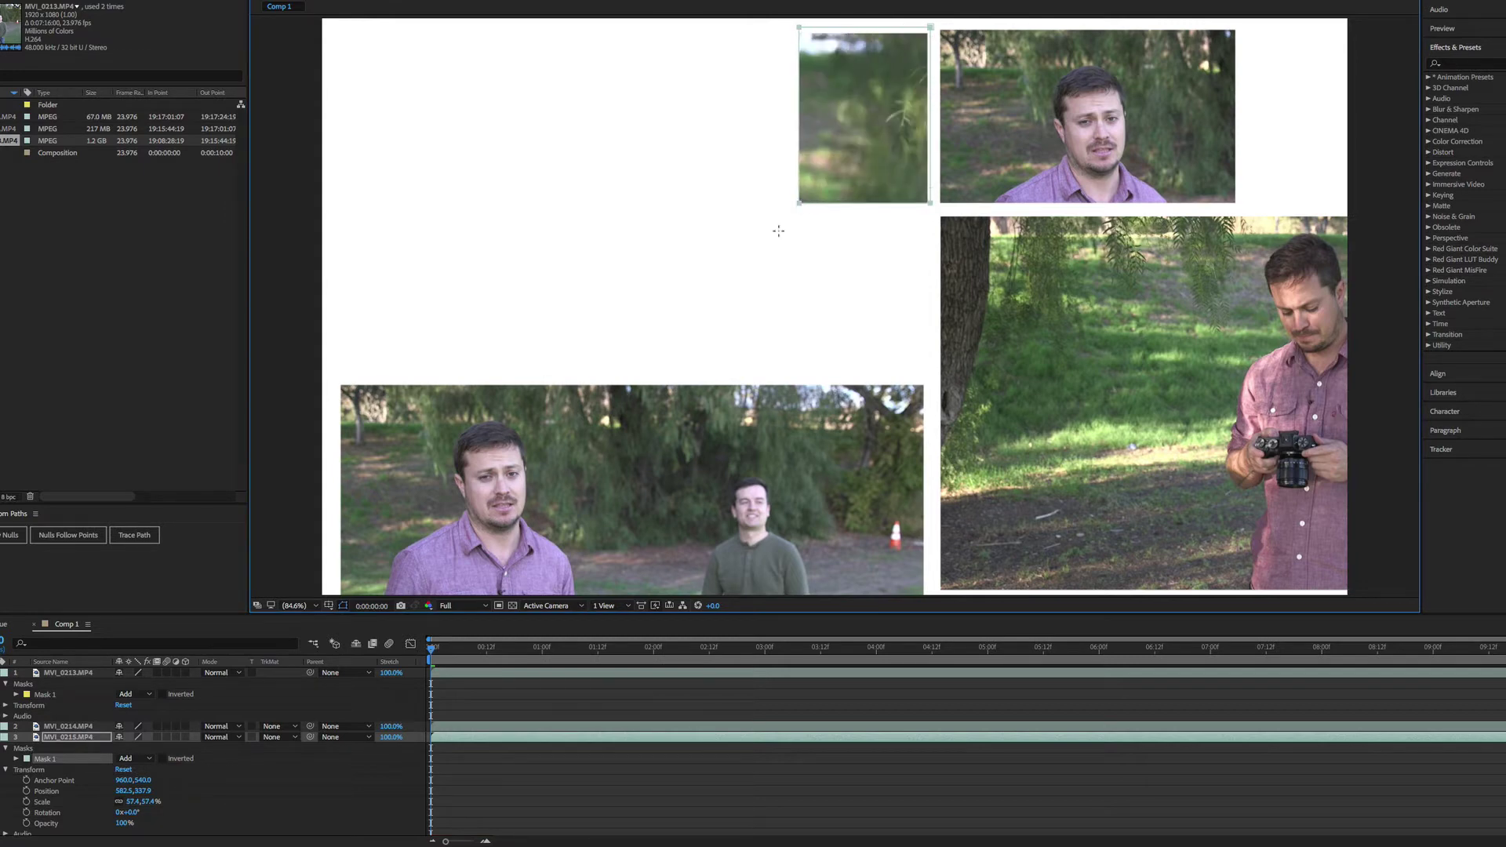
left_click(163, 759)
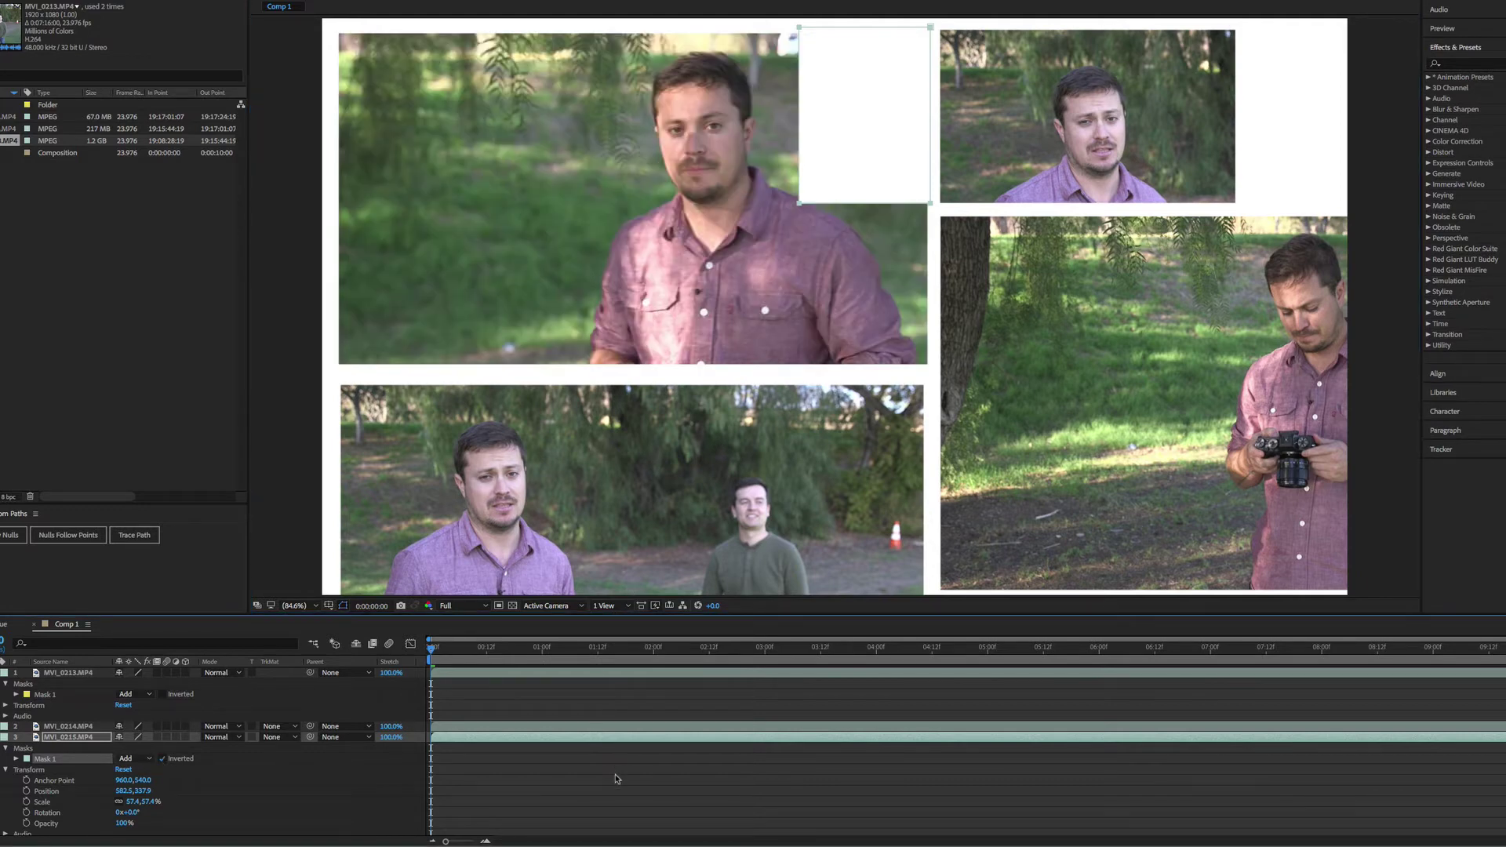
left_click(617, 779)
key("v")
- Shrink the small top-right clip to 48.9% and fit it into the notch
left_click(1120, 116)
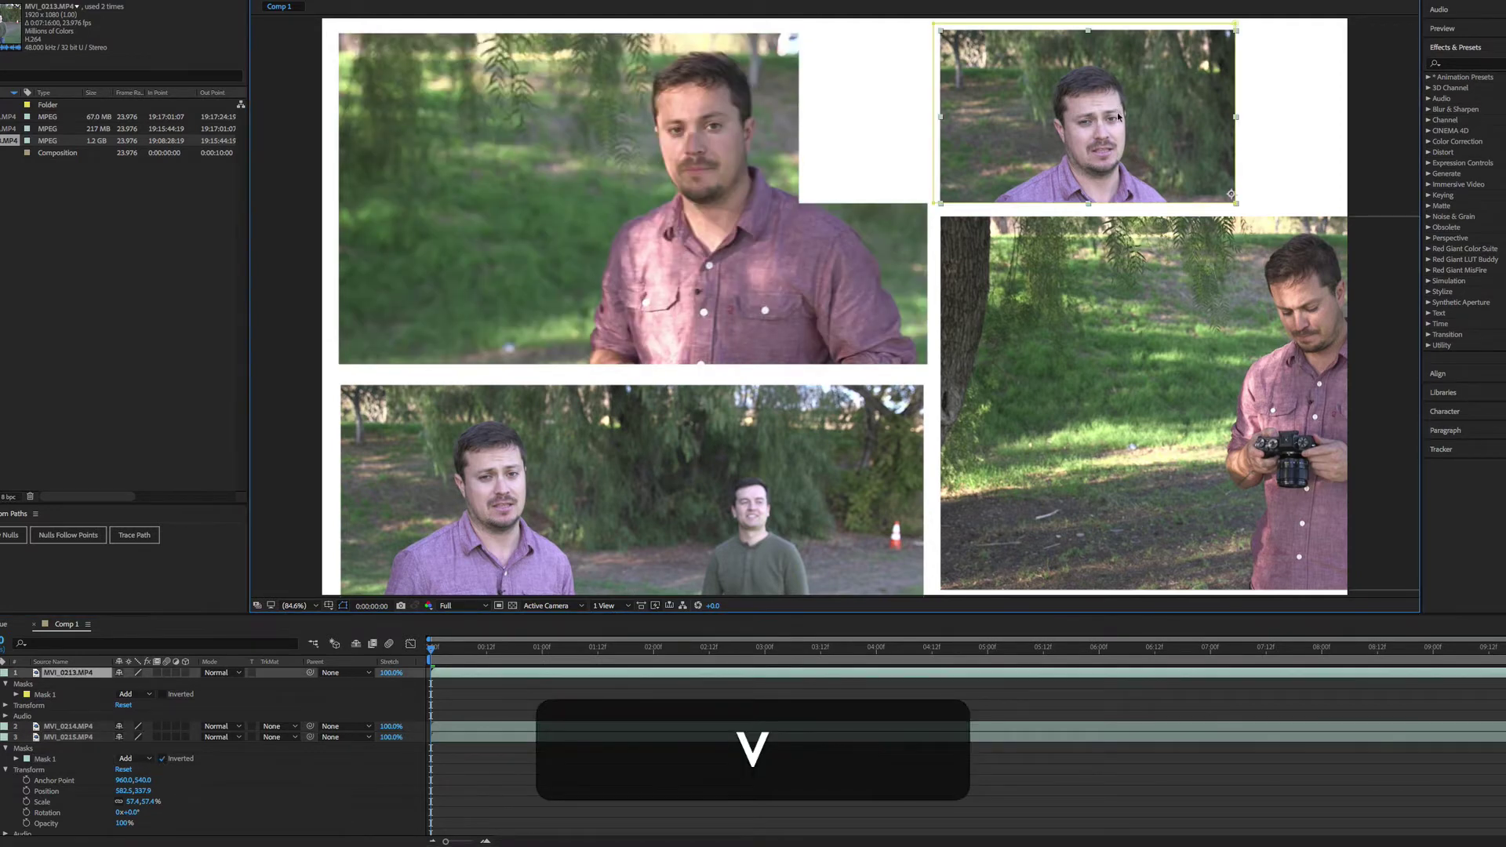
left_click_drag(1120, 117, 996, 106)
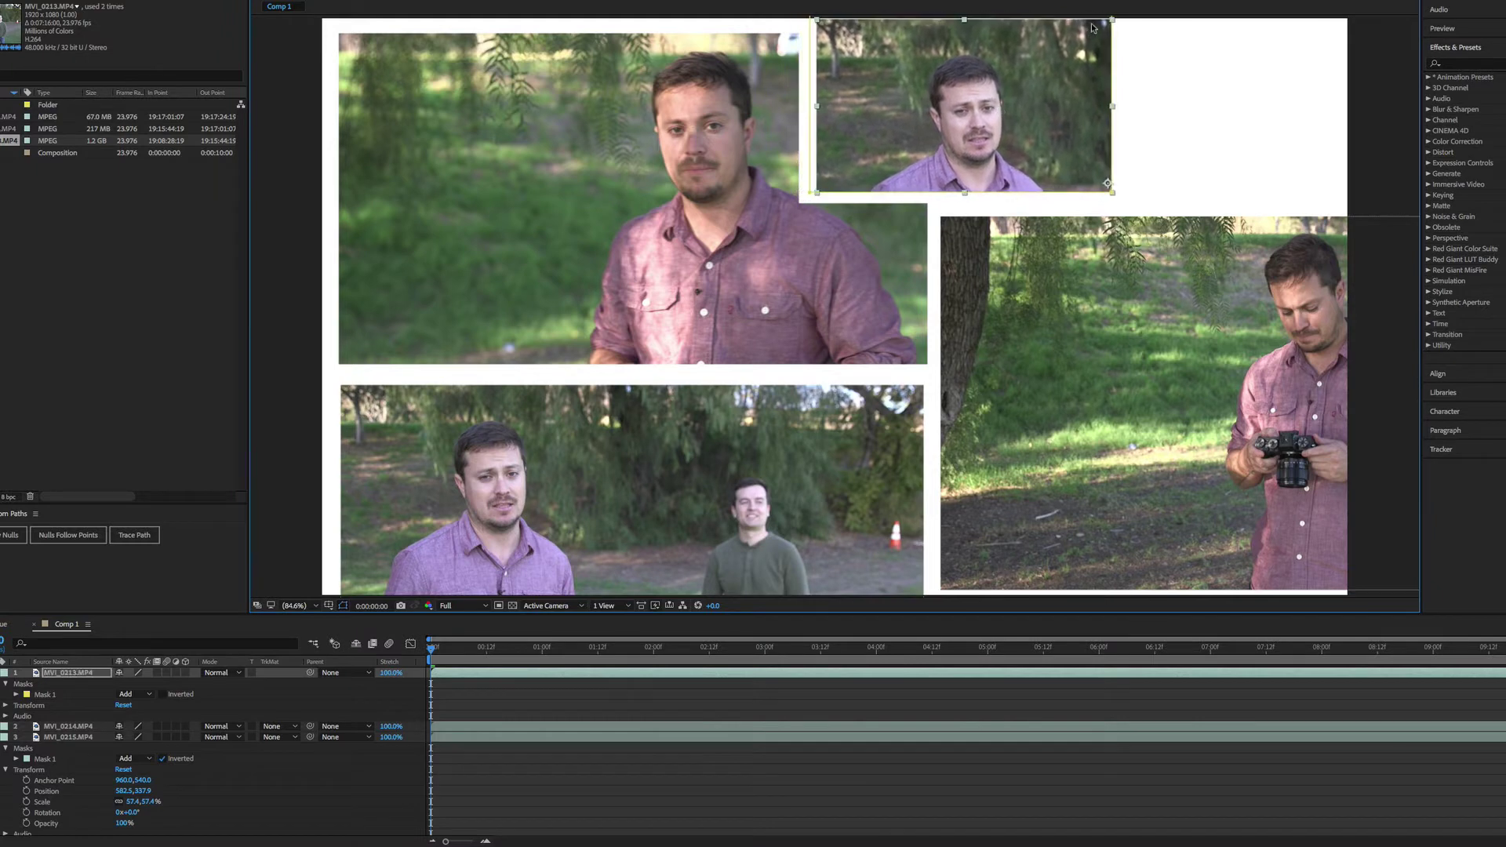
left_click_drag(1114, 25, 1071, 76)
key("super+z")
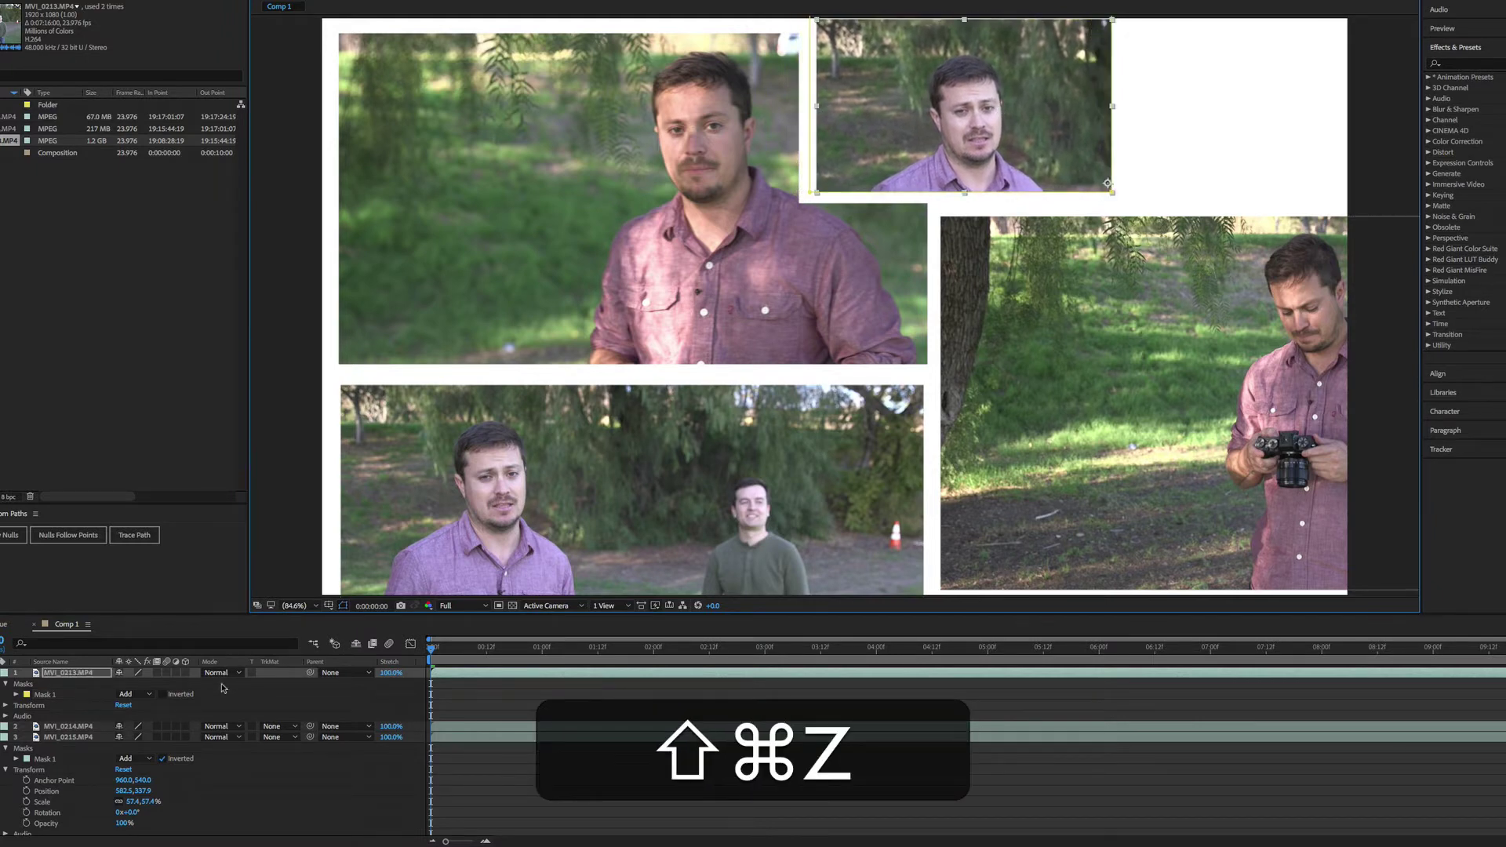
key("s")
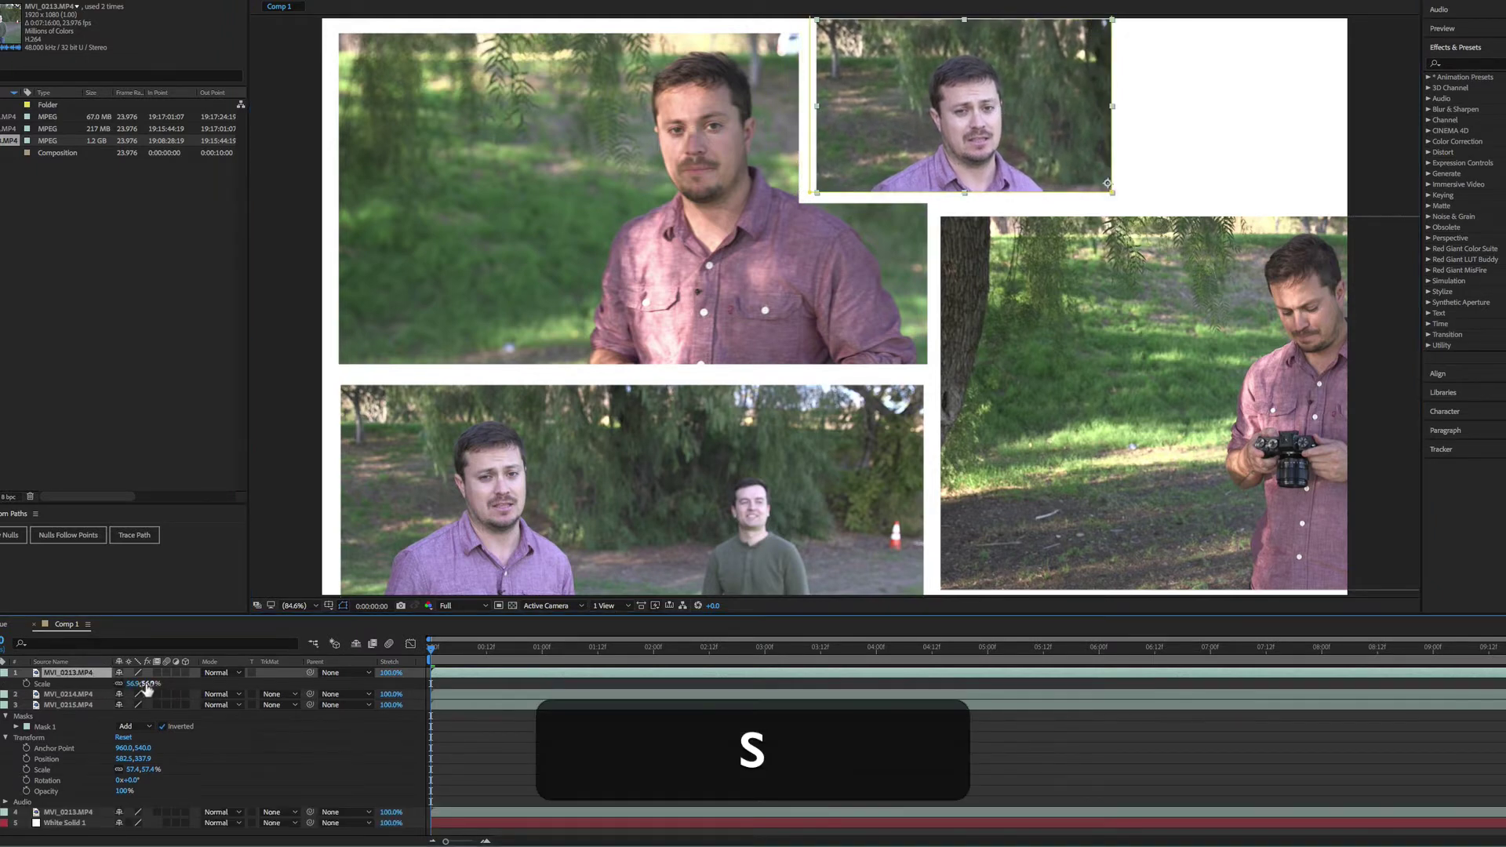
mouse_move(148, 683)
left_mouse_down()
mouse_move(133, 684)
mouse_move(146, 683)
left_mouse_up()
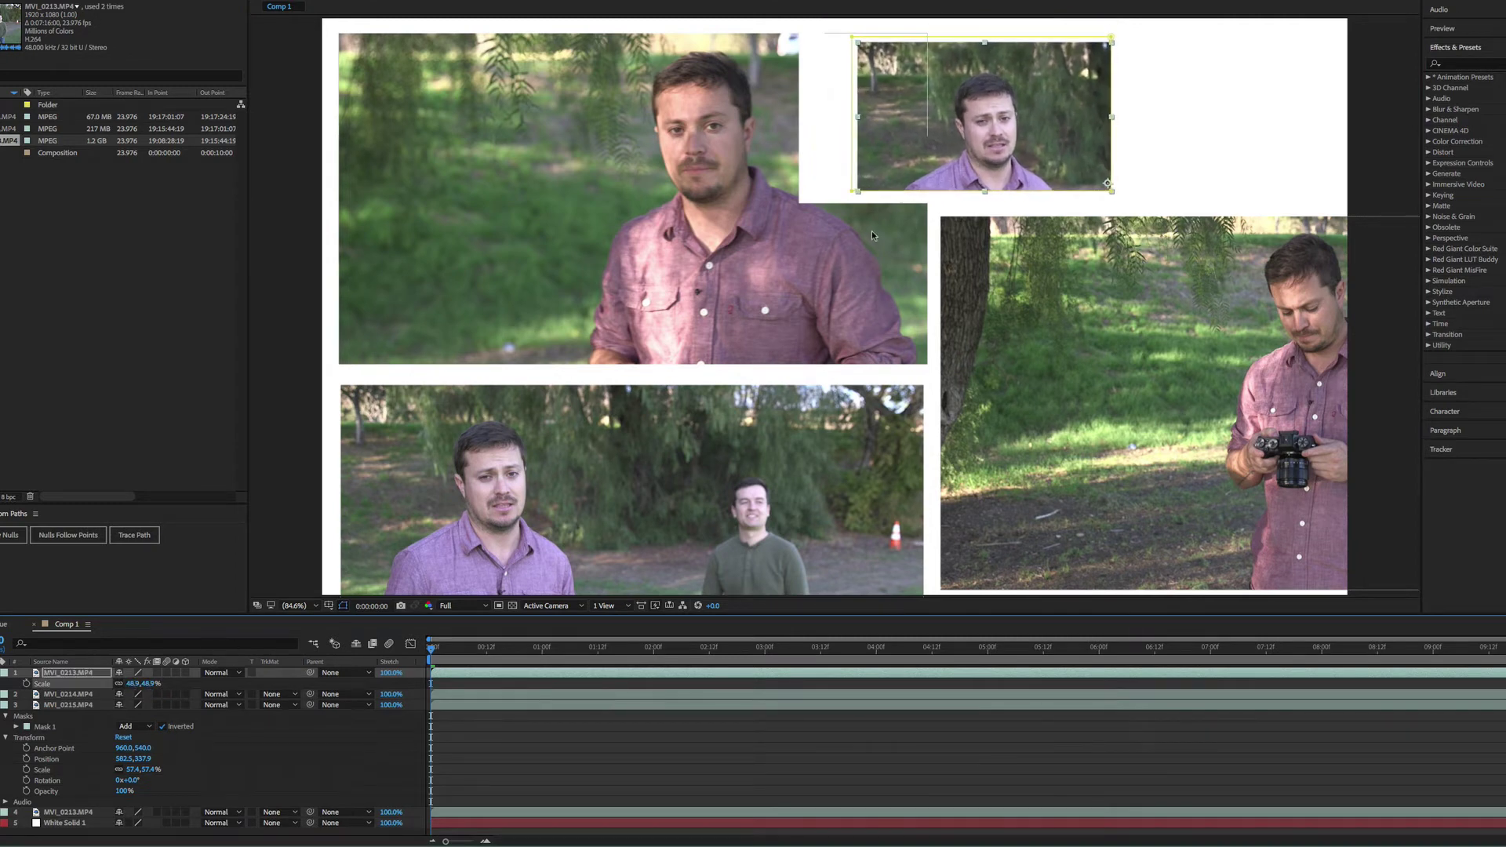
left_click_drag(1096, 49, 1061, 41)
- Nudge the large right-hand clip up slightly and save the project
left_click(1000, 253)
left_click_drag(991, 251, 994, 240)
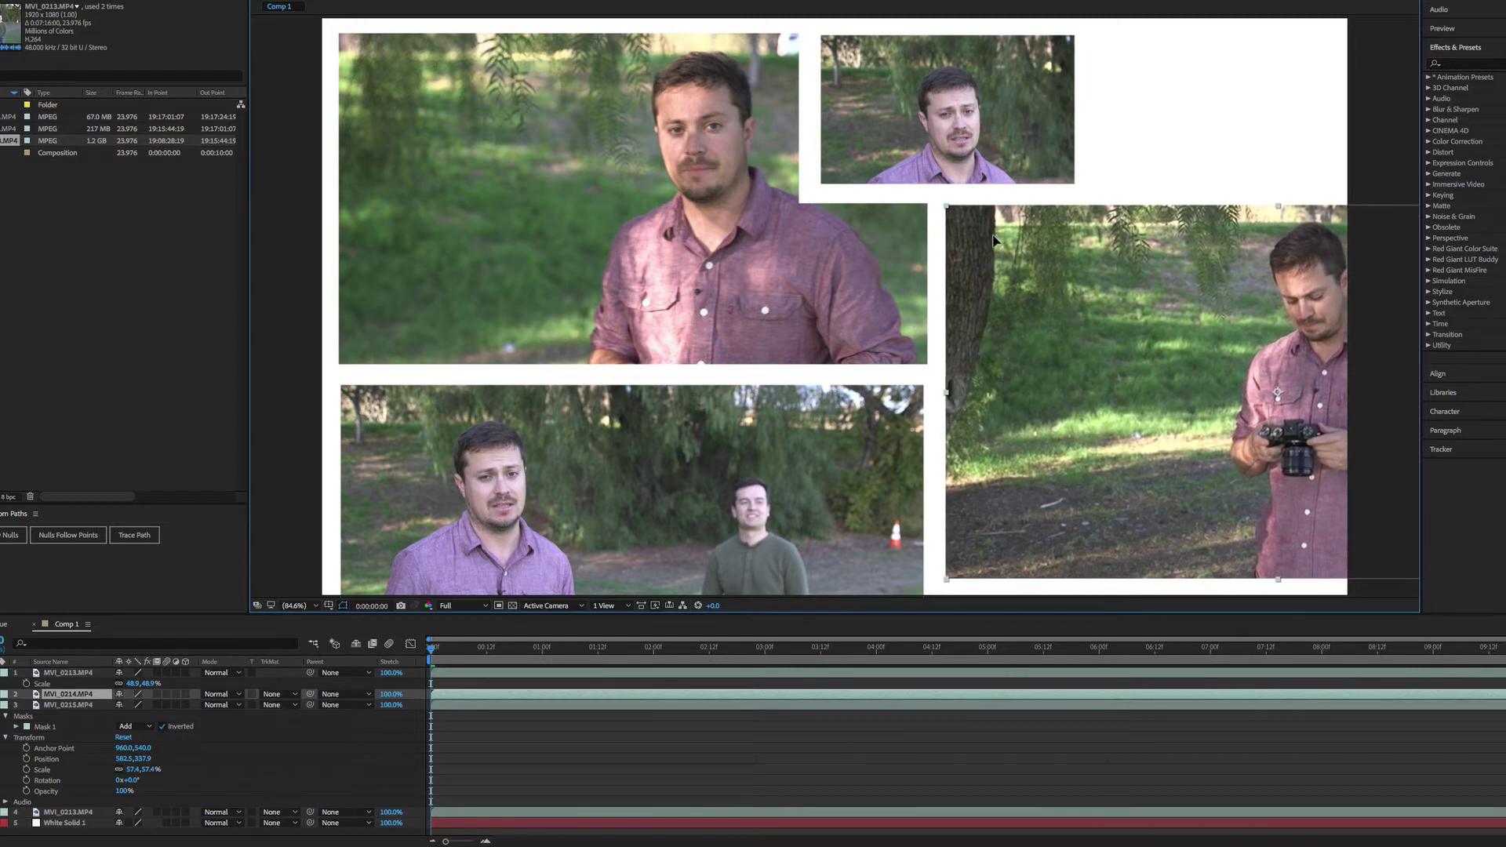
left_click(1177, 128)
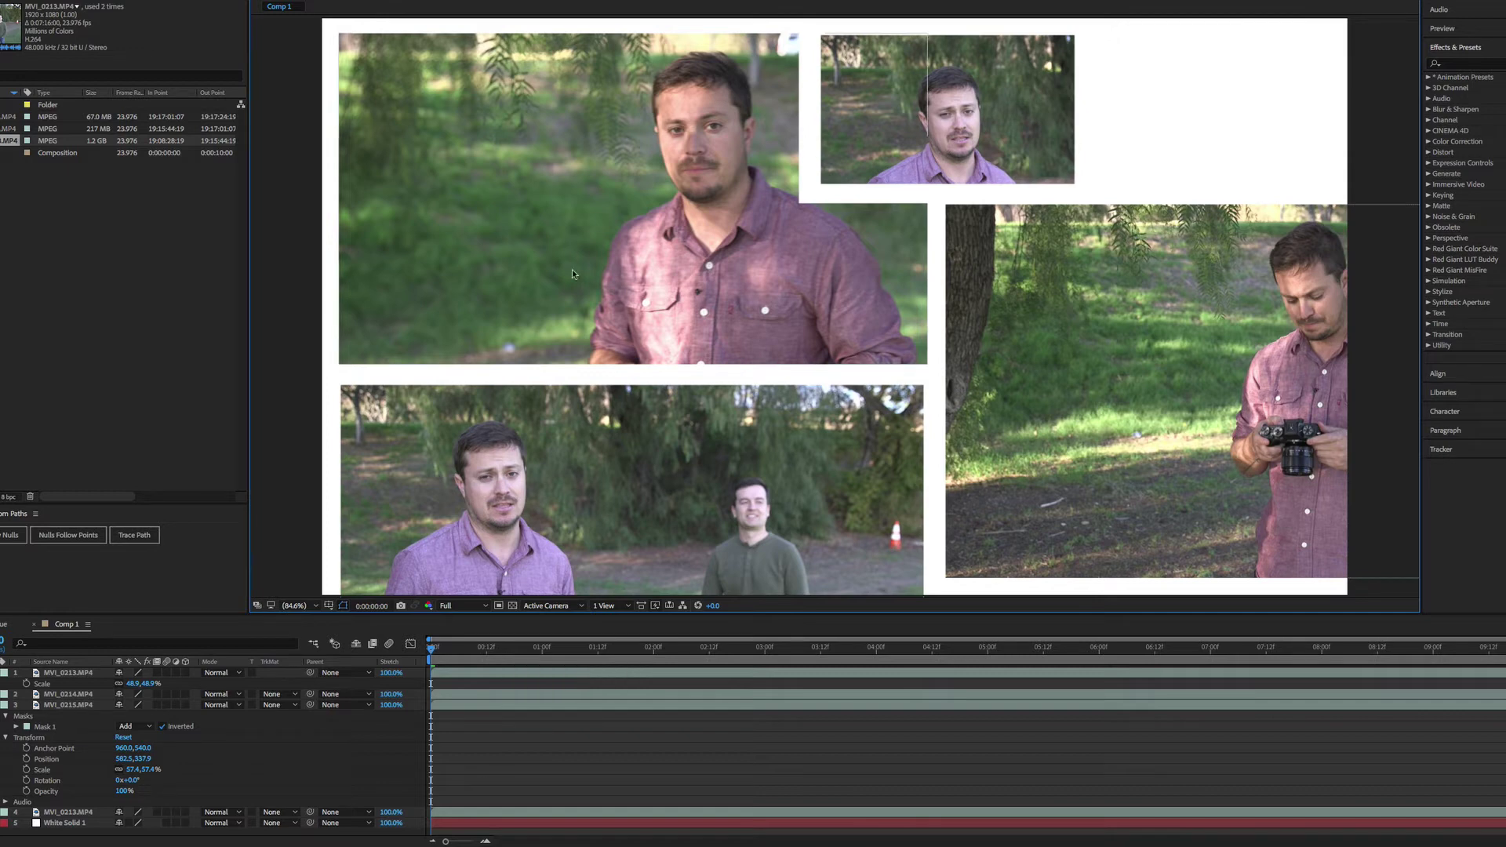
key("super+a")
key("super+s")
key("s")
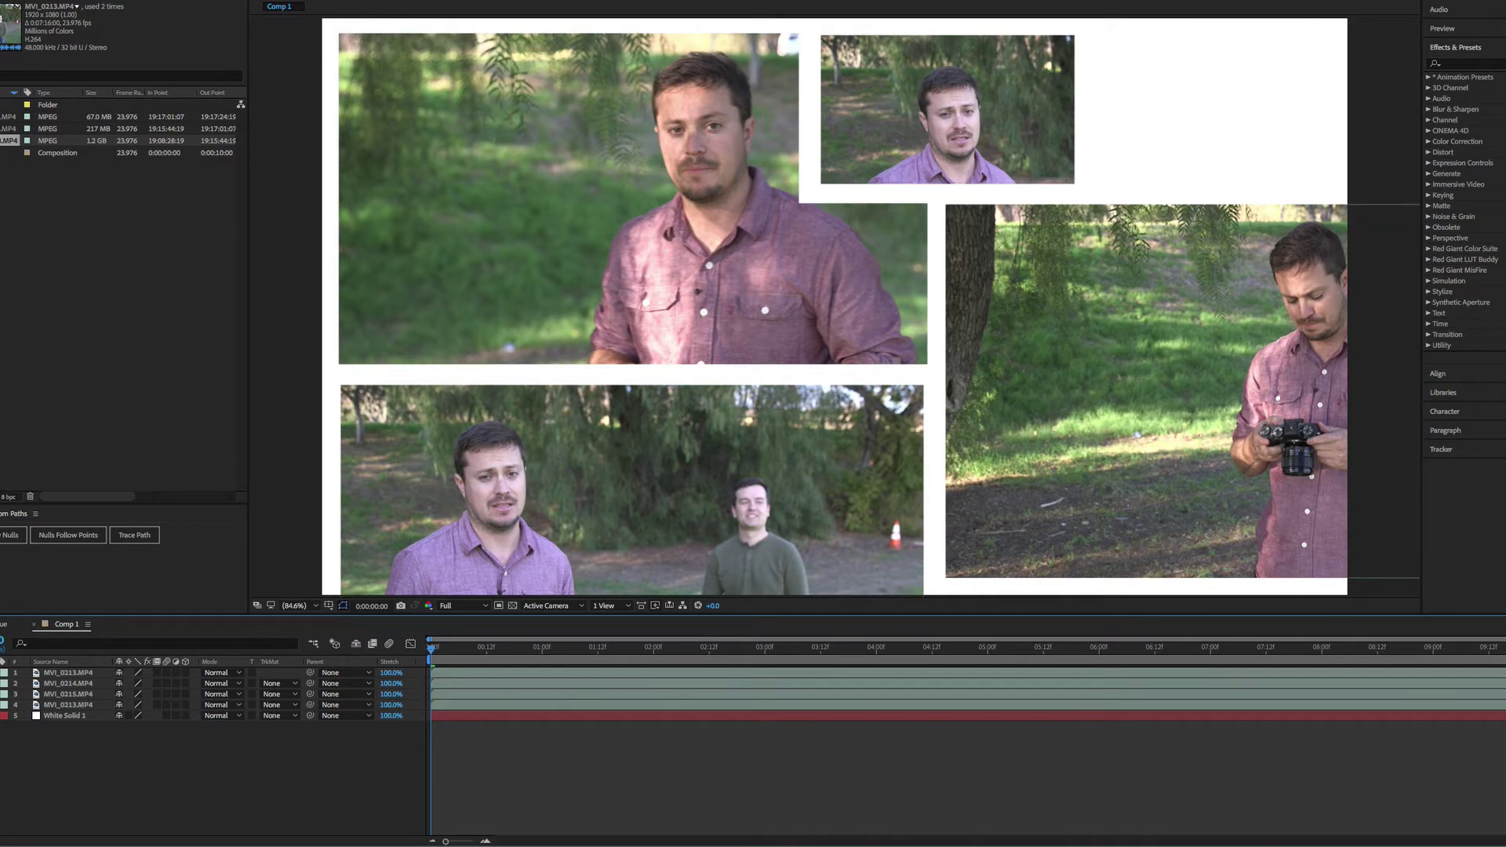
- Add a new Null Object layer, Null 1, from the Layer menu
left_click(182, 0)
mouse_move(251, 0)
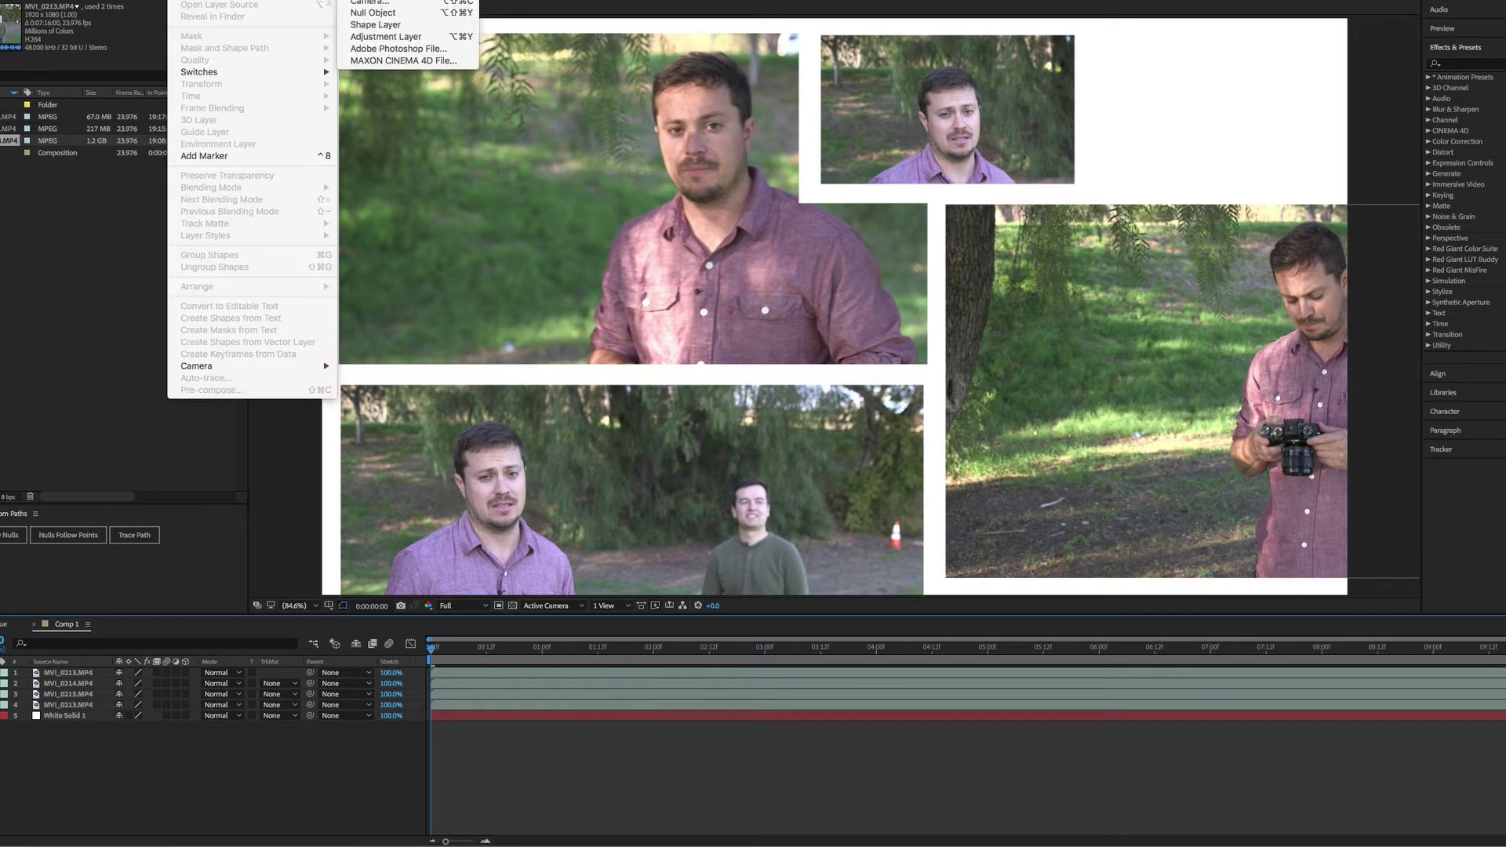
left_click(373, 13)
- Parent all four clip layers to Null 1
left_click(89, 684)
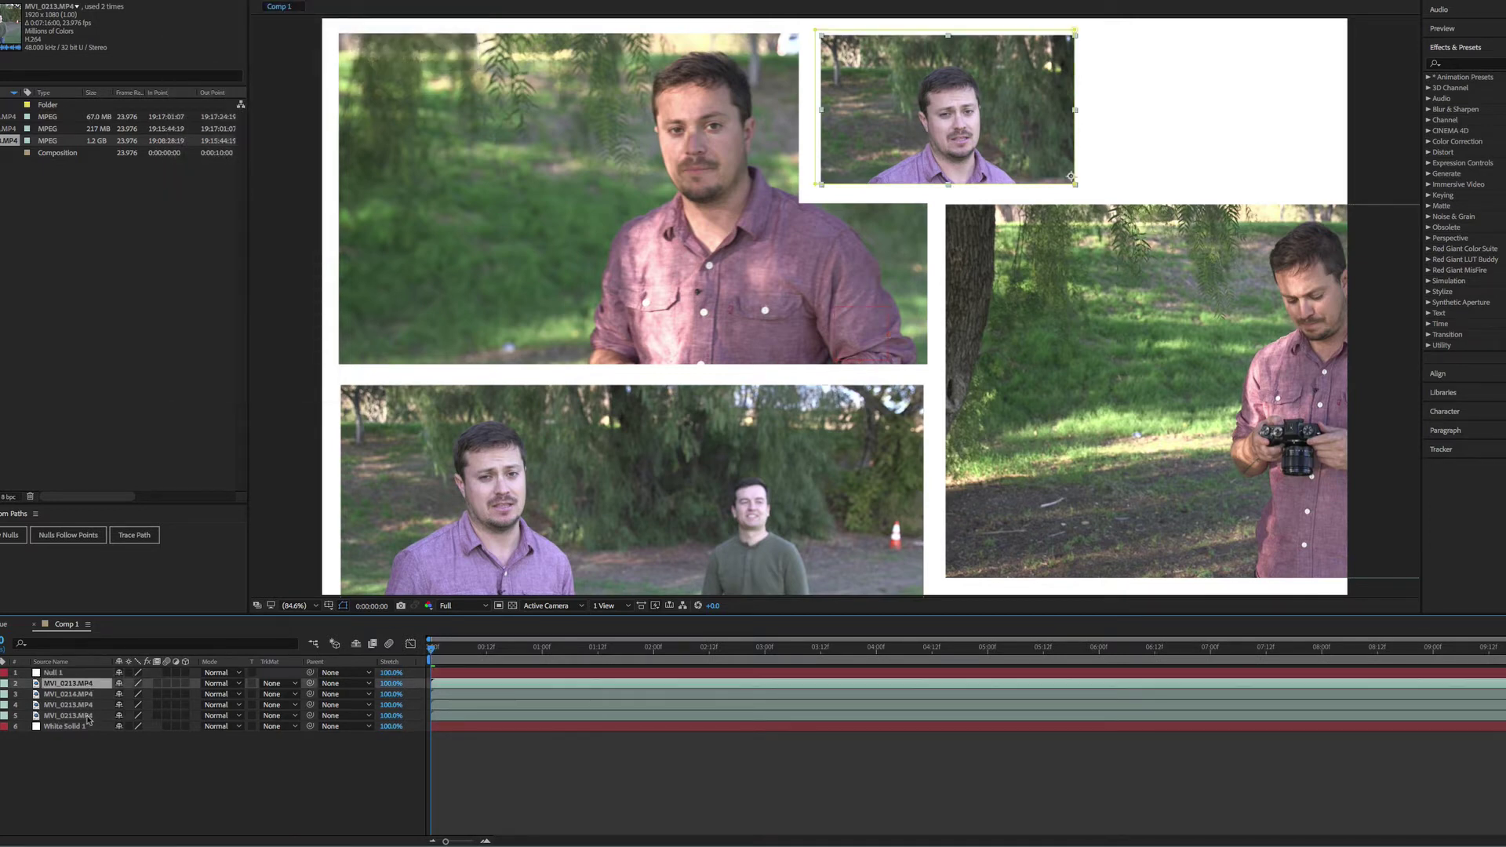
left_click(88, 716, "shift")
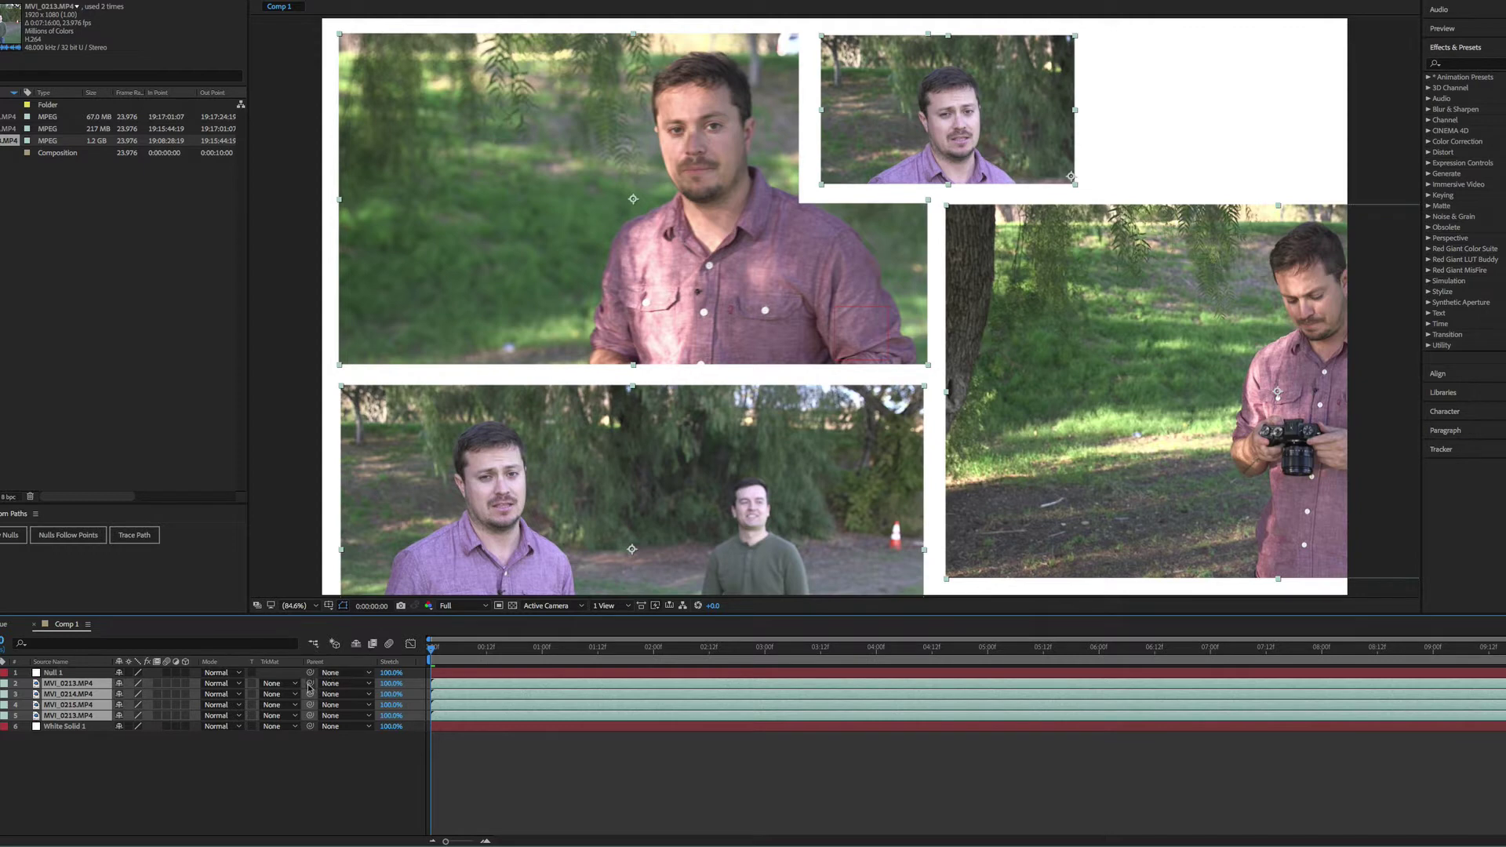
left_click_drag(245, 681, 245, 673)
left_click(82, 675)
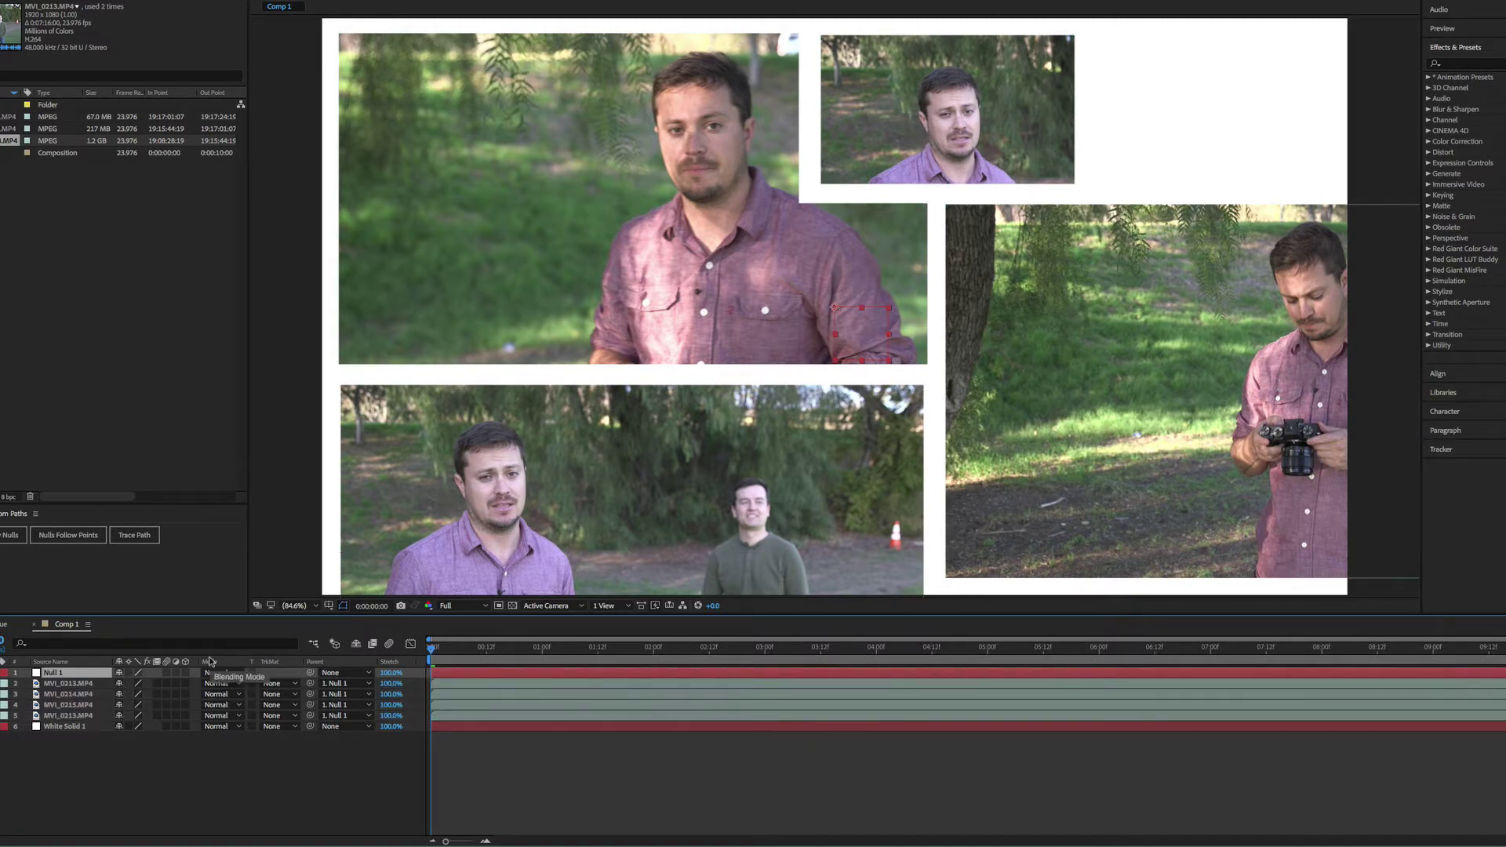
- Keyframe Null 1's Position from 960,540 at frame 0 to x 501 at the end
key("p")
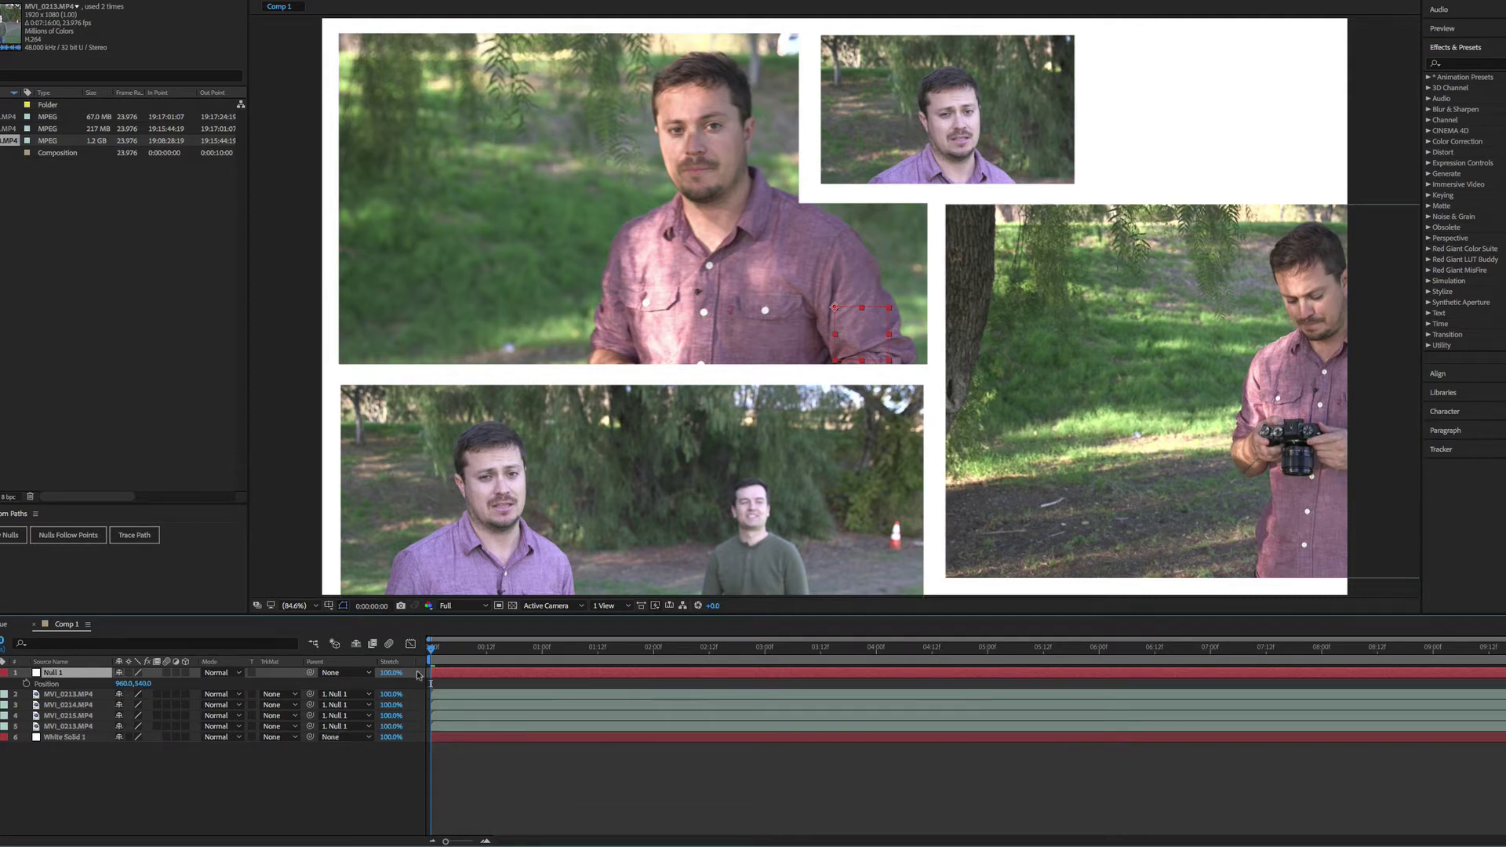
left_click(27, 684)
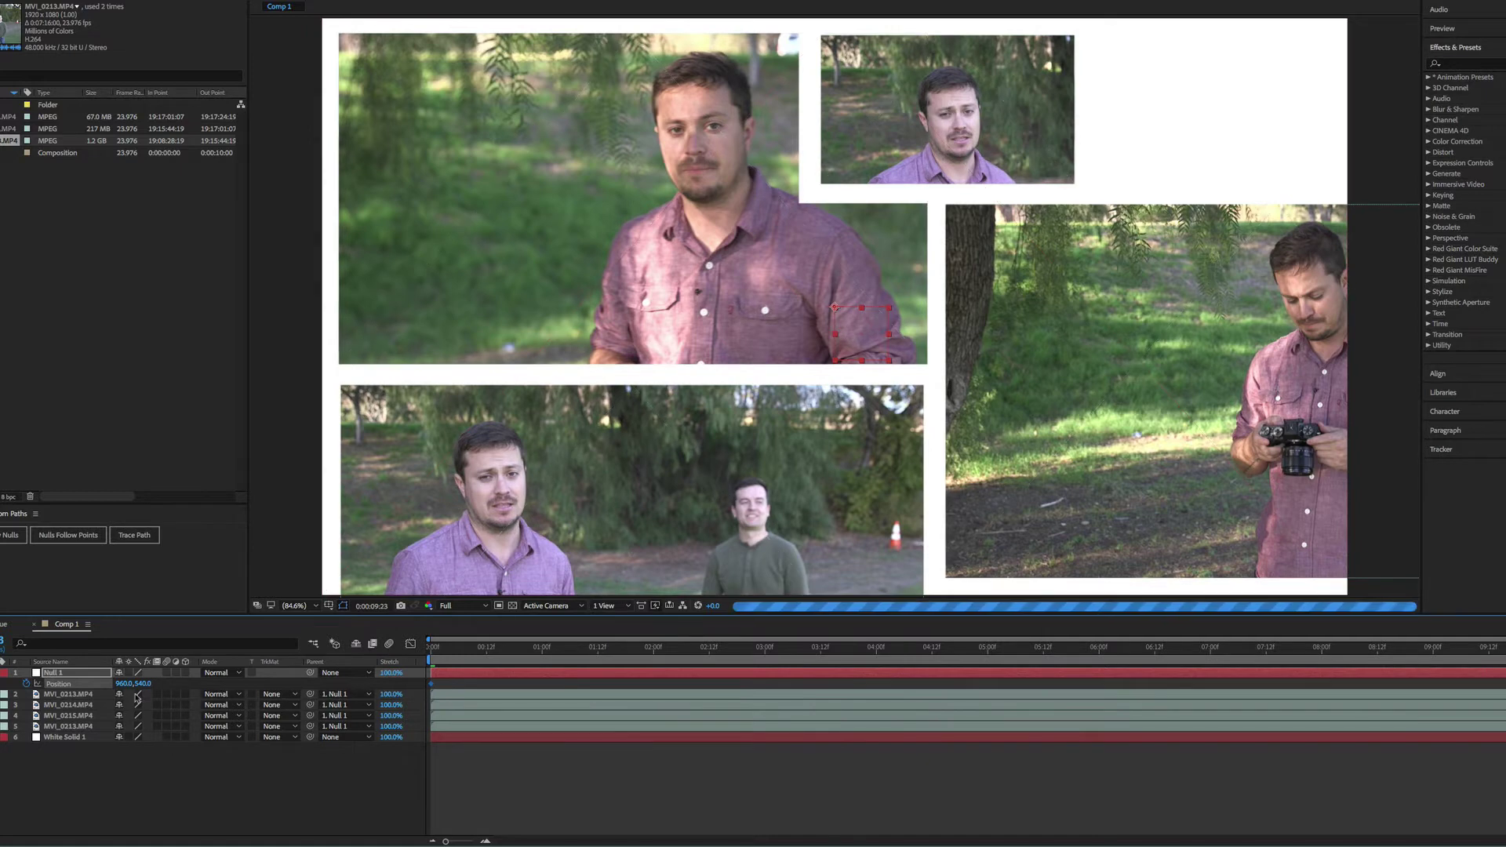
left_click_drag(123, 683, 63, 683)
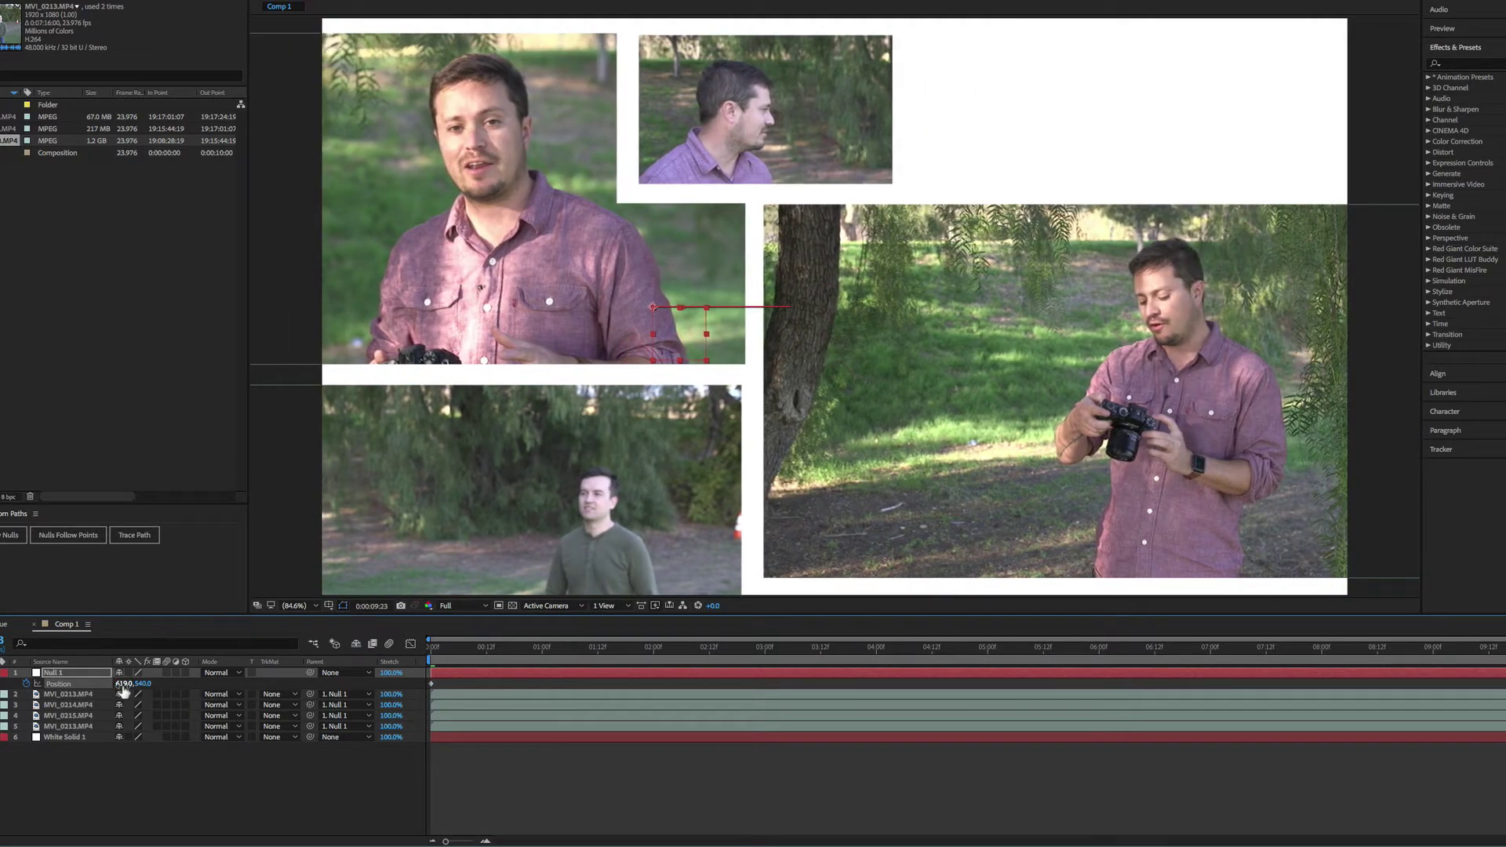
left_click_drag(122, 684, 43, 695)
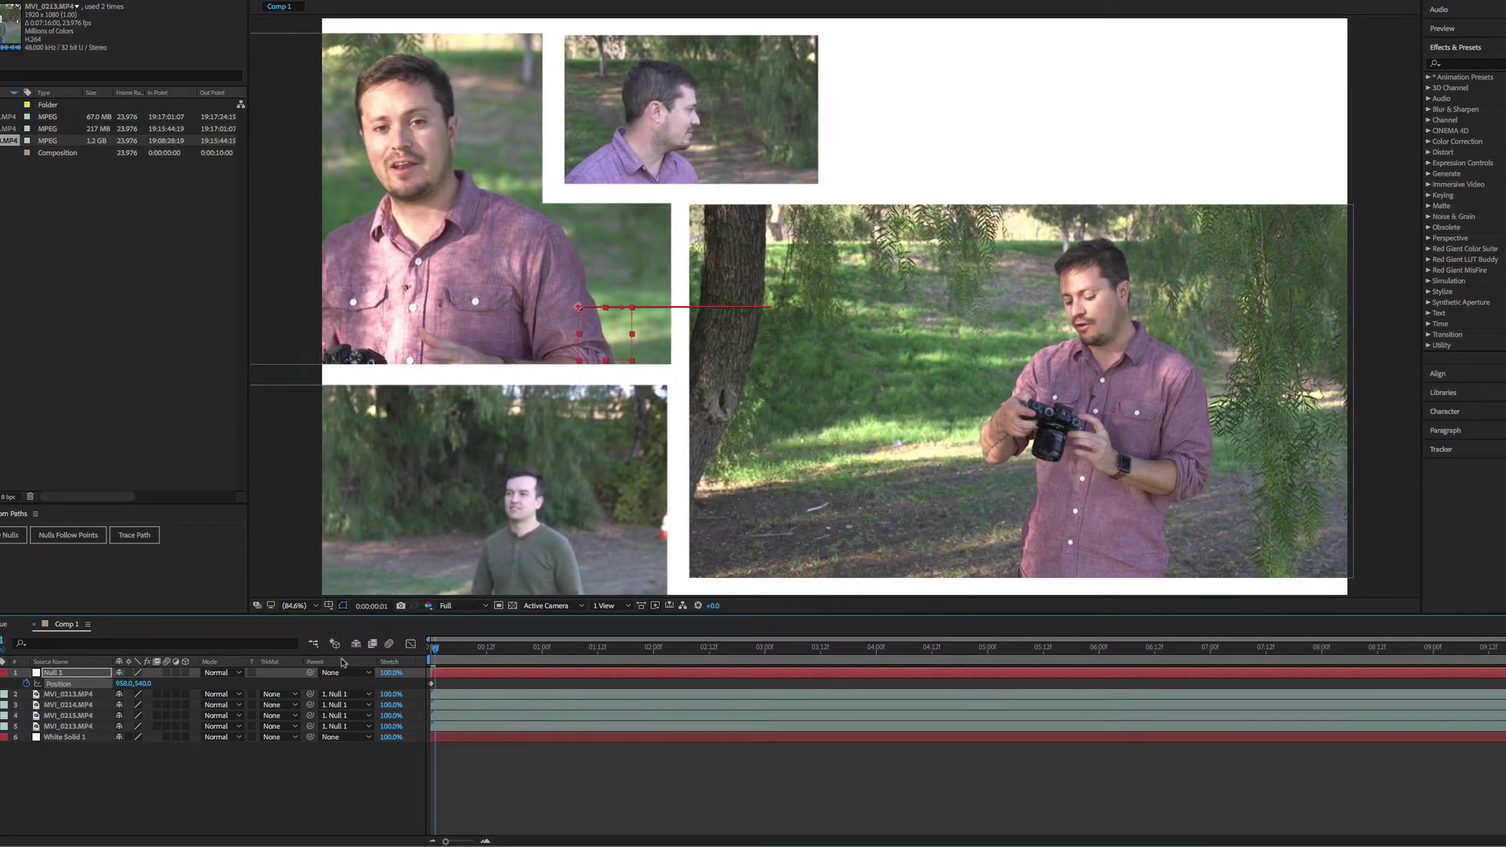
key("Home")
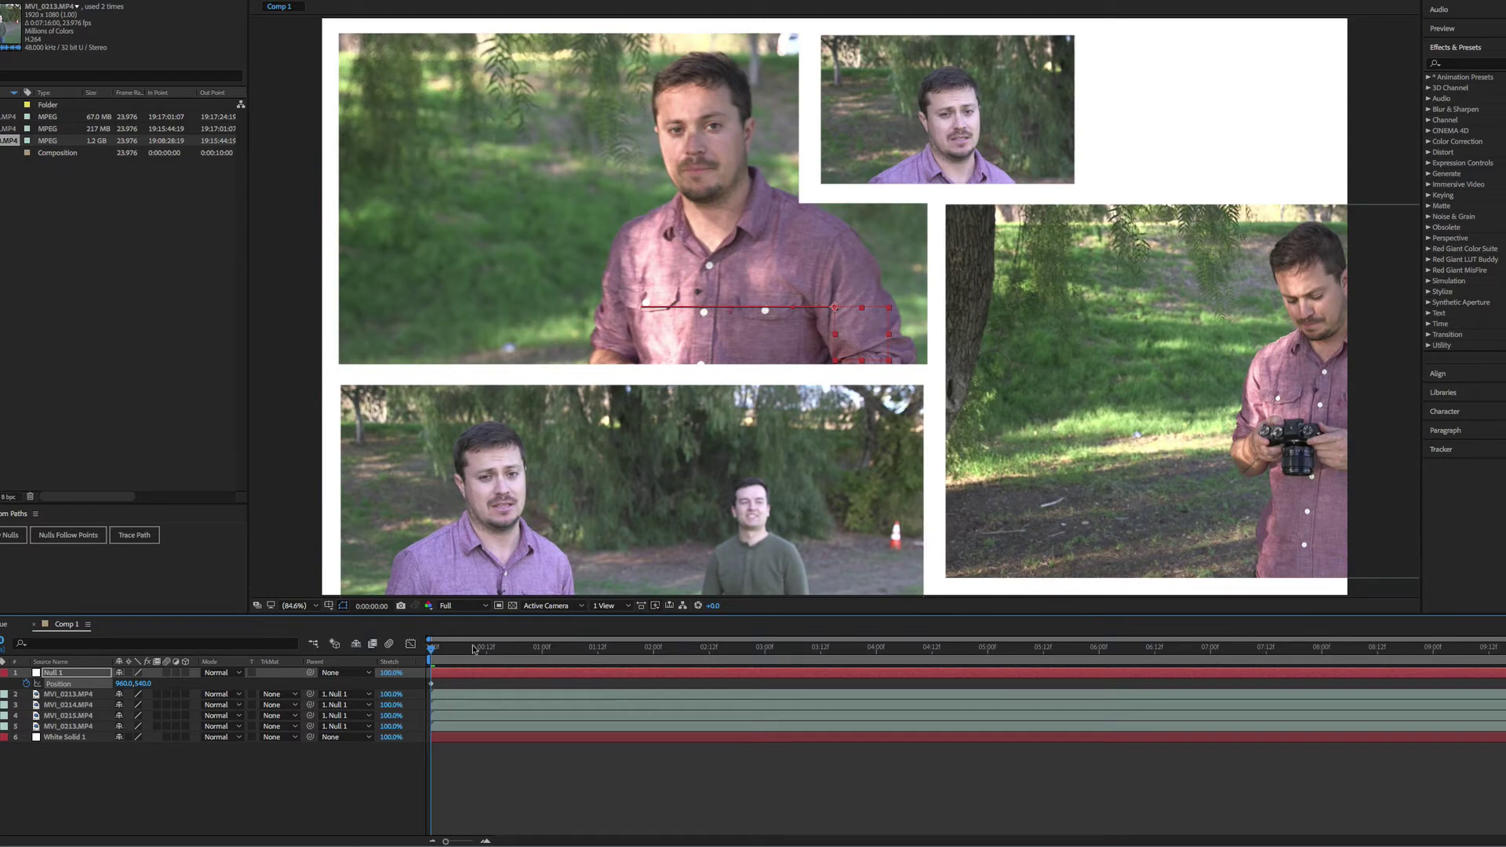
- Set the preview resolution to Quarter and play back the leftward-sliding collage
left_click(477, 606)
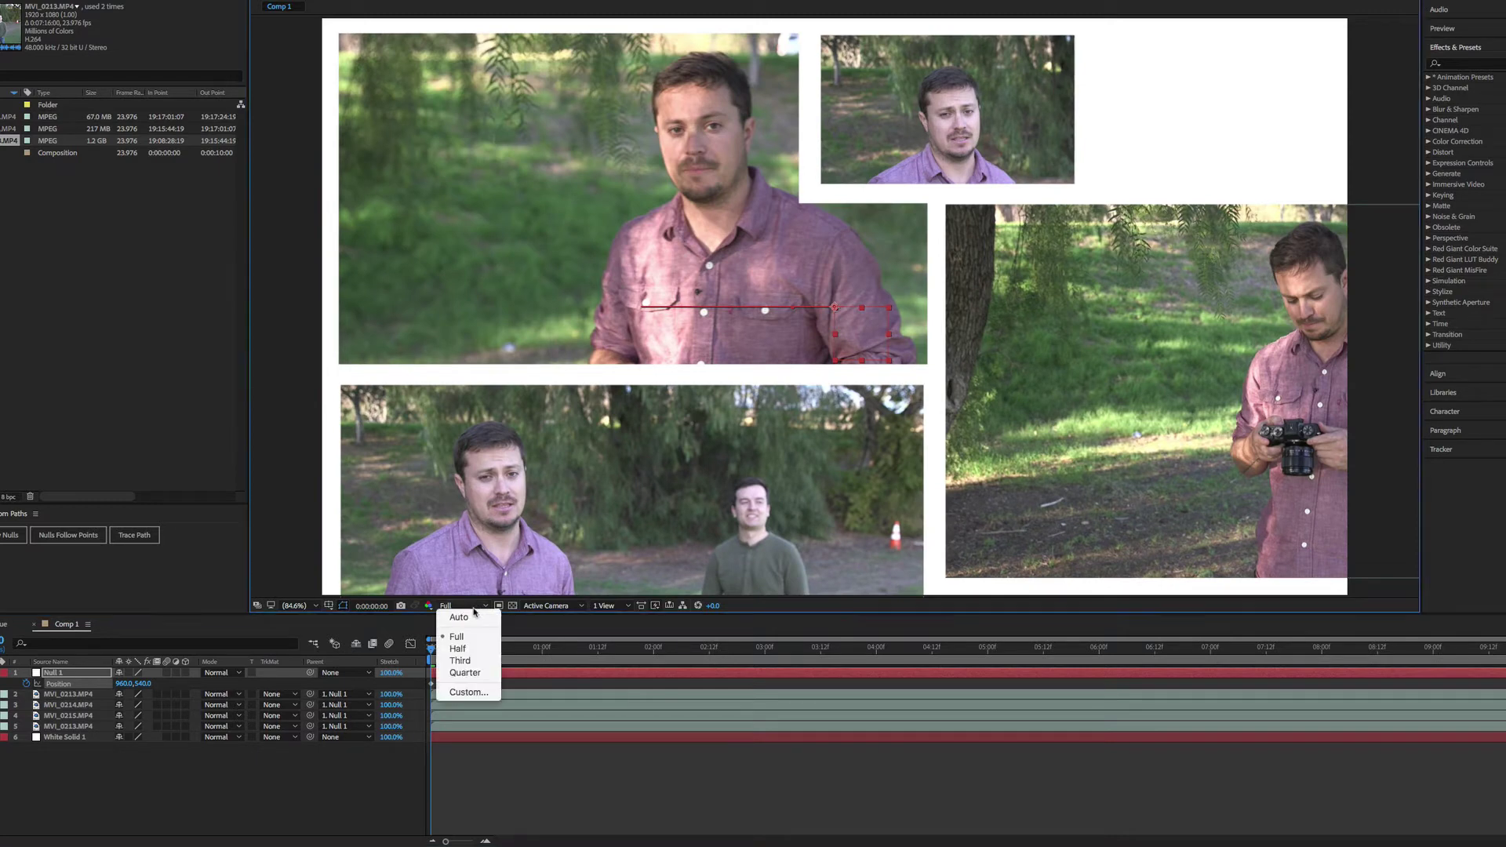
left_click(466, 673)
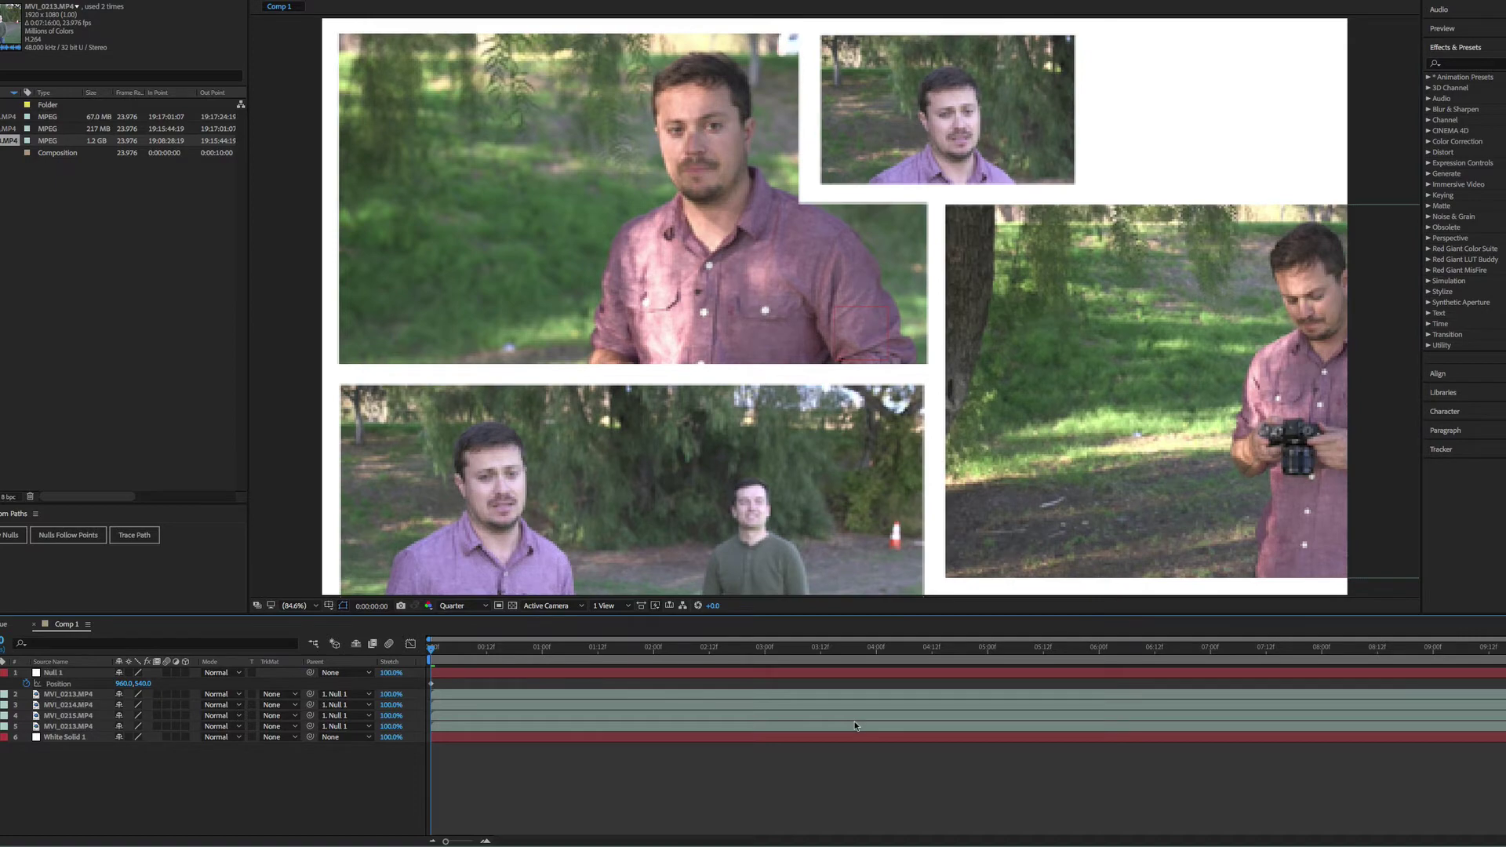
key("space")
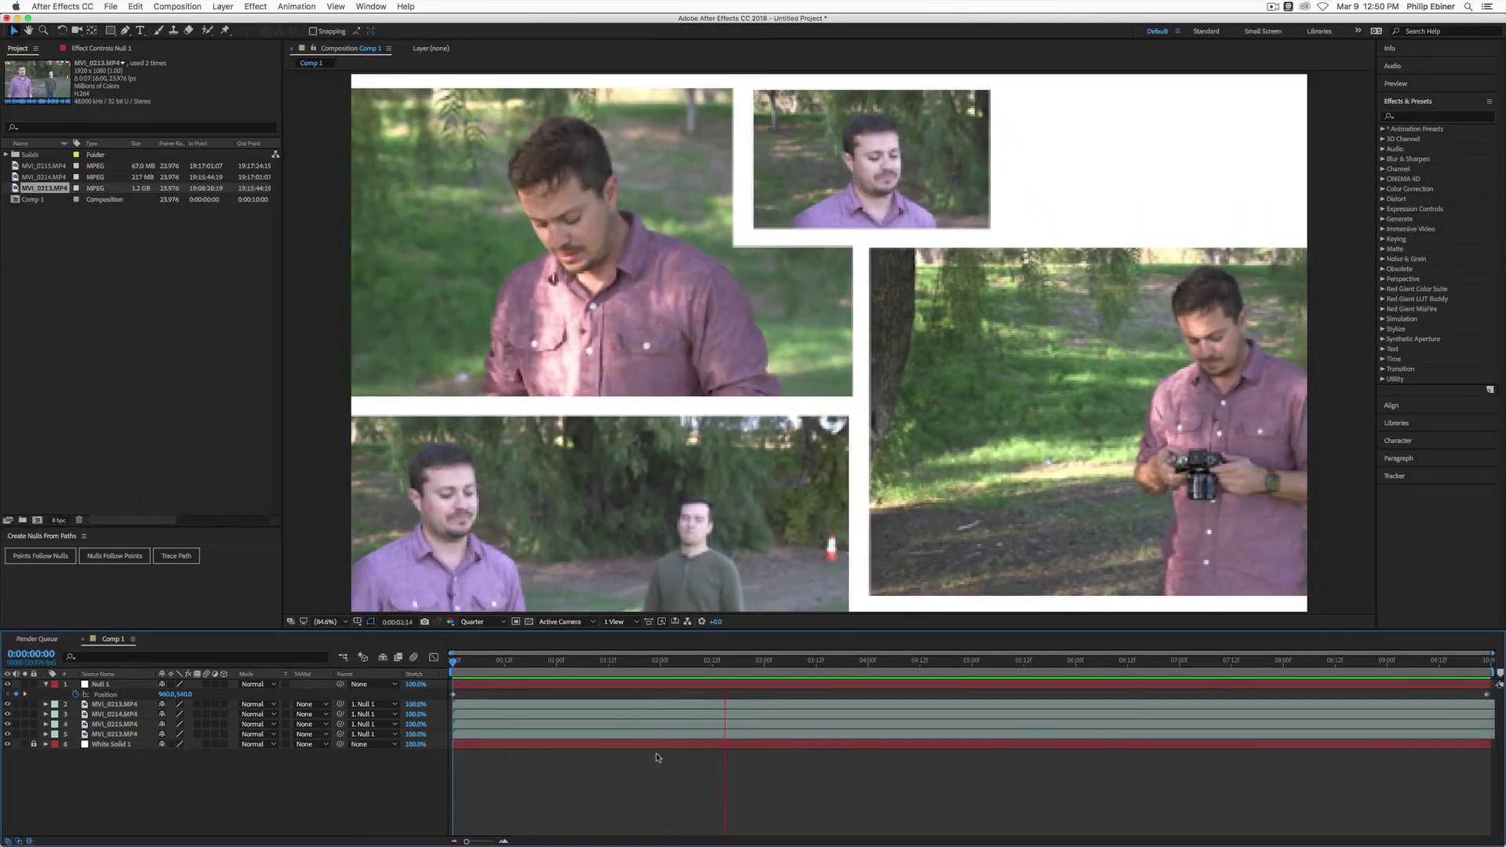
- Stop the preview, move the current time to 0:00:04:16 and zoom the viewer out
key("space")
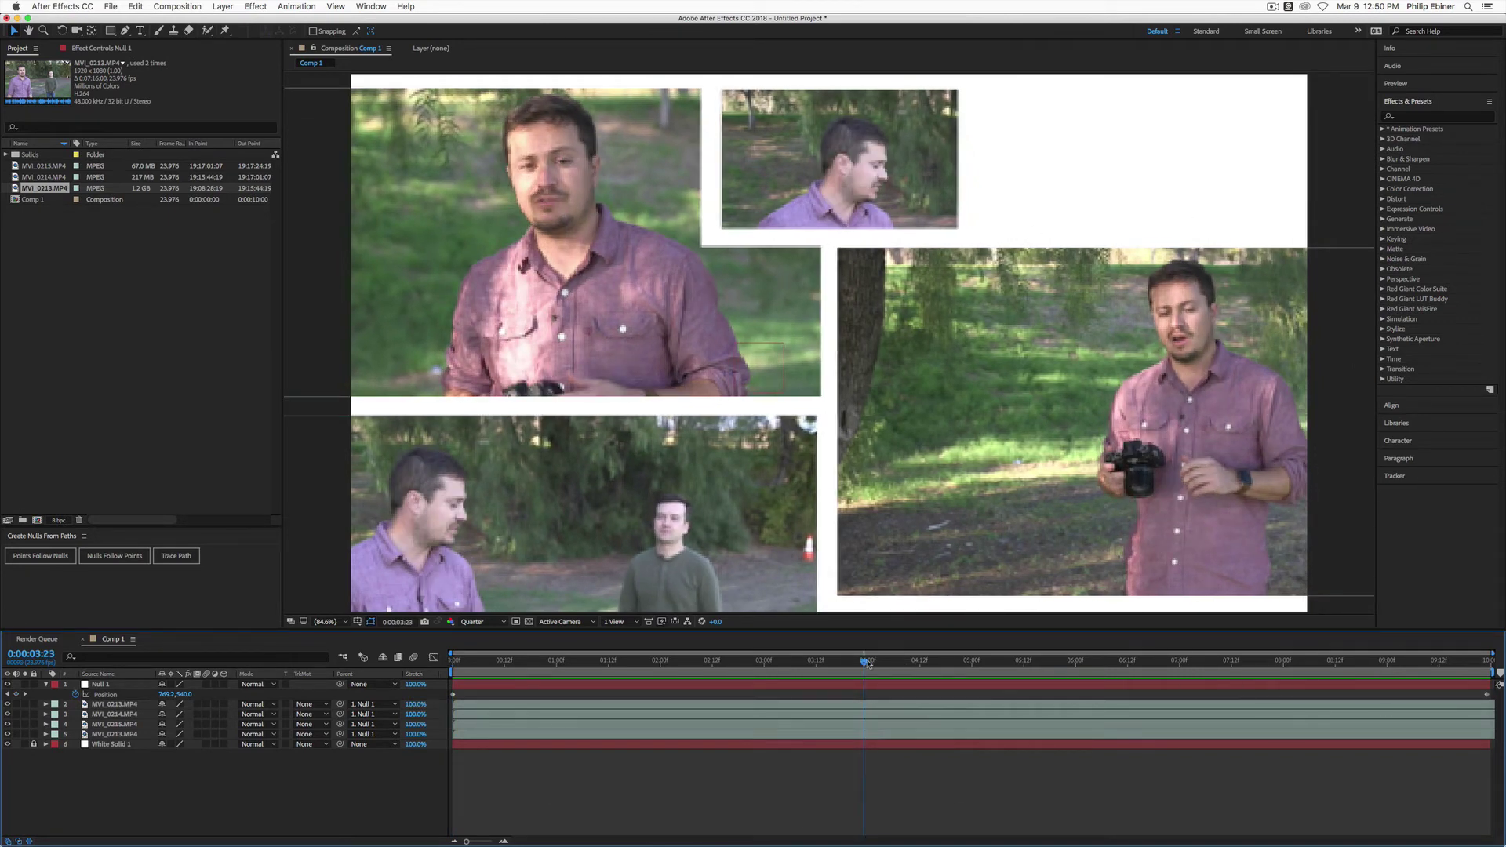
left_click_drag(863, 663, 937, 665)
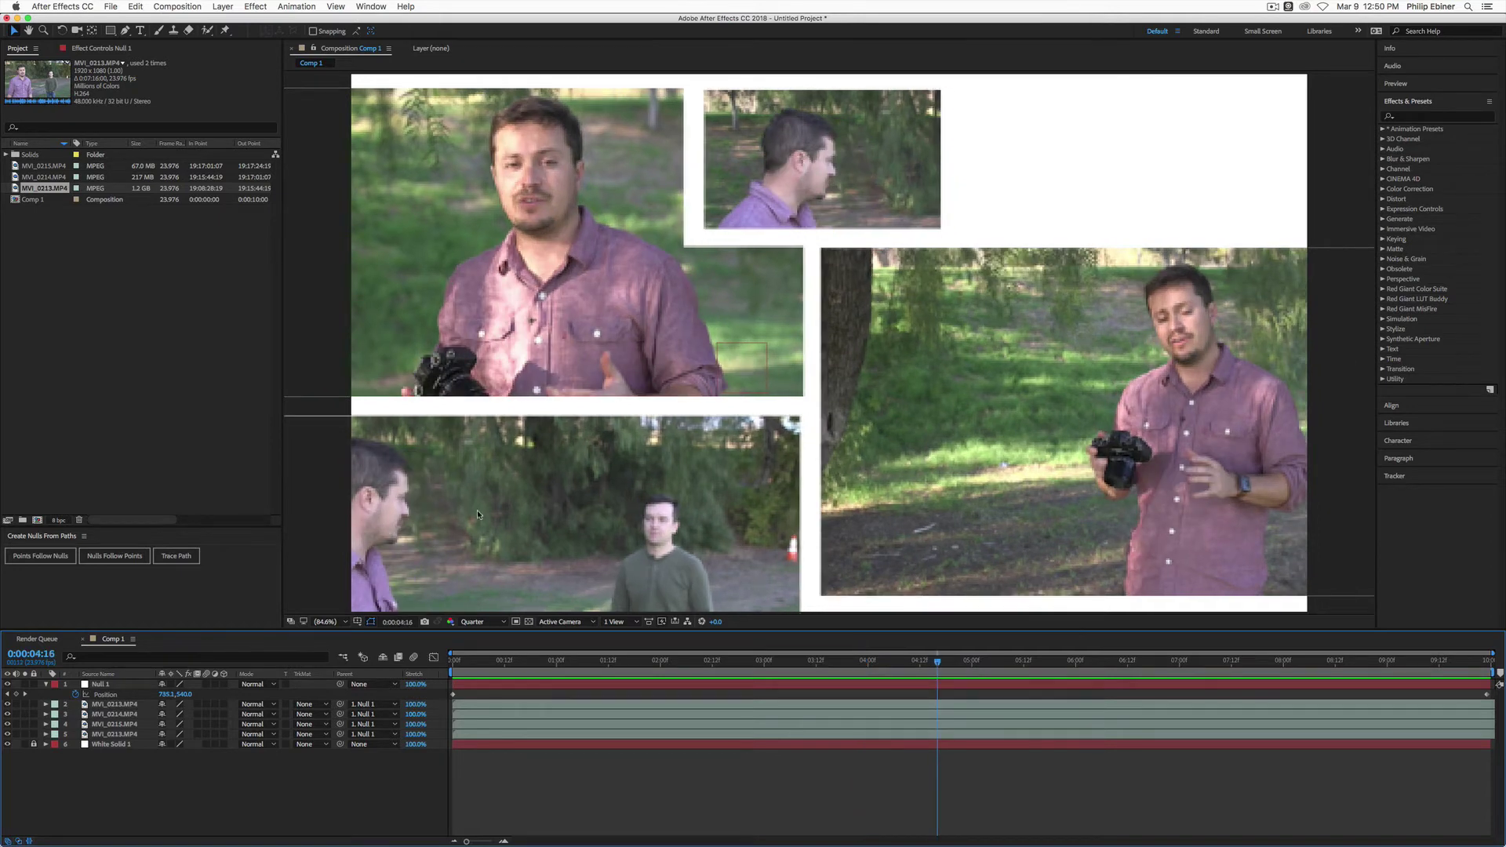
key("z")
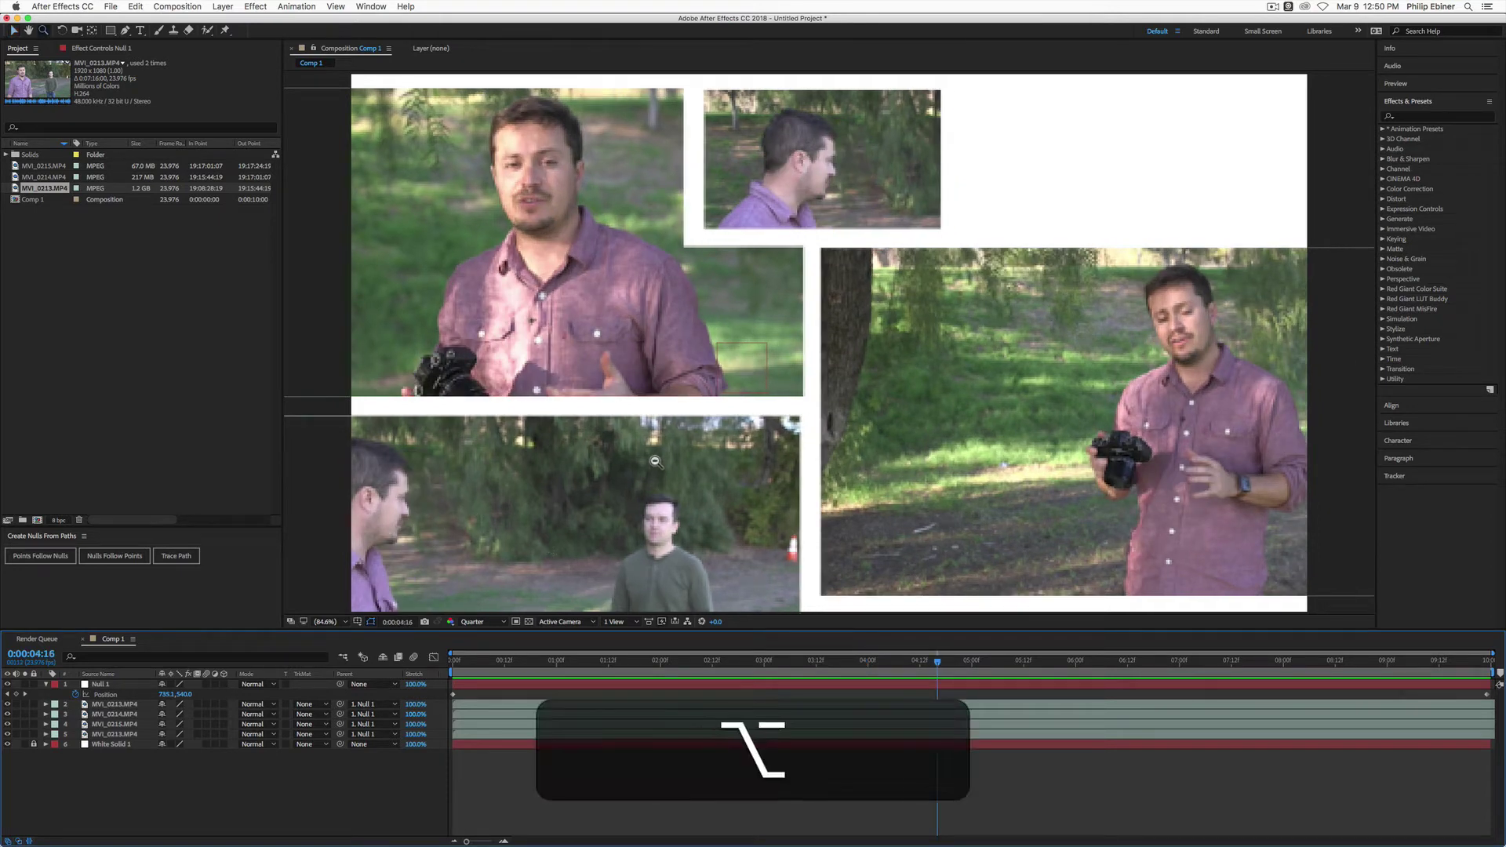
left_click(656, 462, "alt")
- Undo the accidental move of the bottom-right MVI_0214 clip
key("alt+super+space")
left_click_drag(1082, 306, 962, 346)
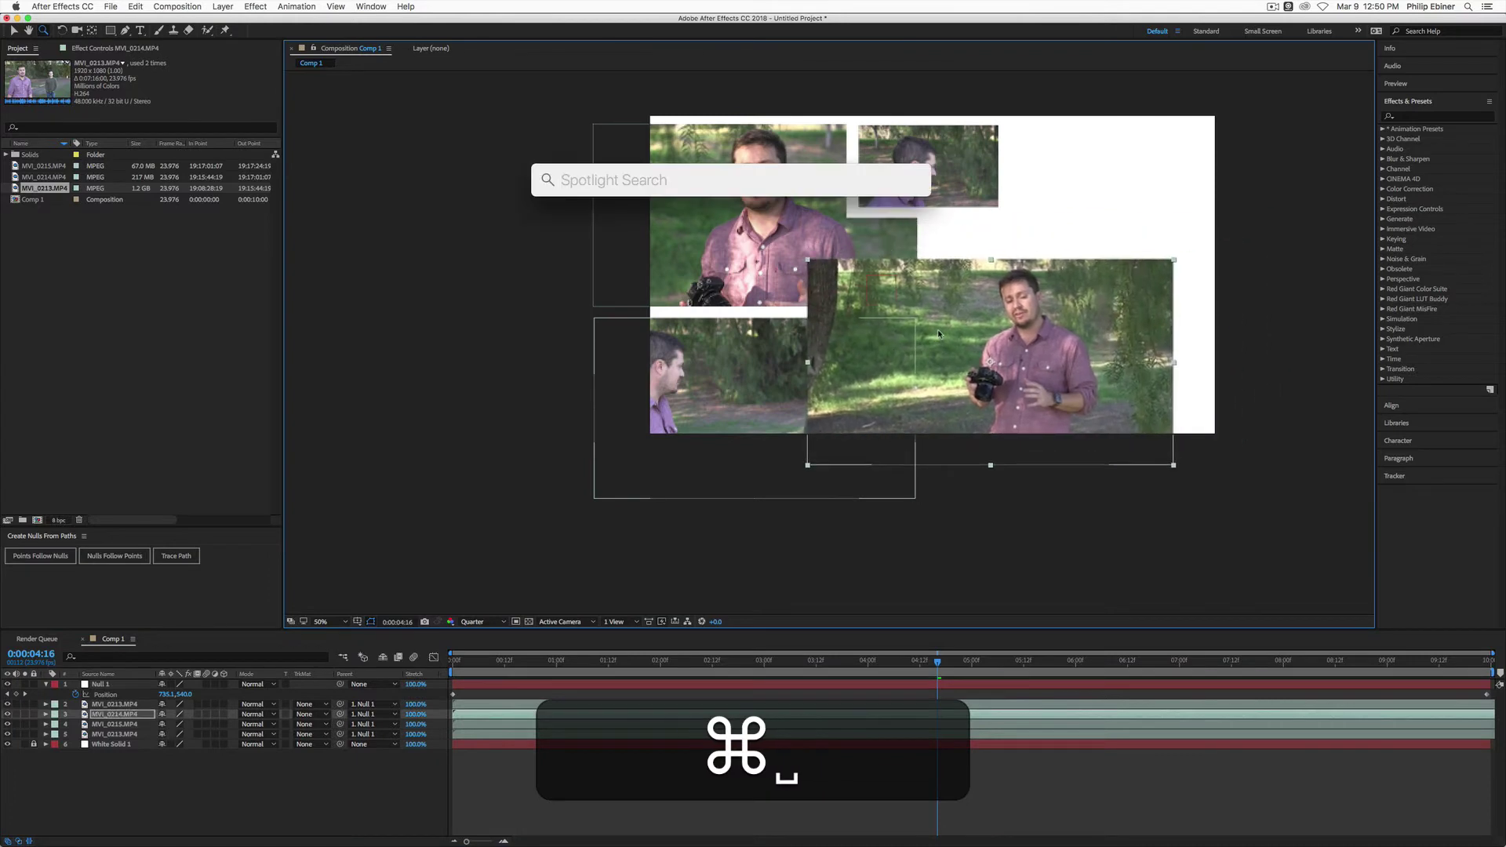
key("super+z")
key("Escape")
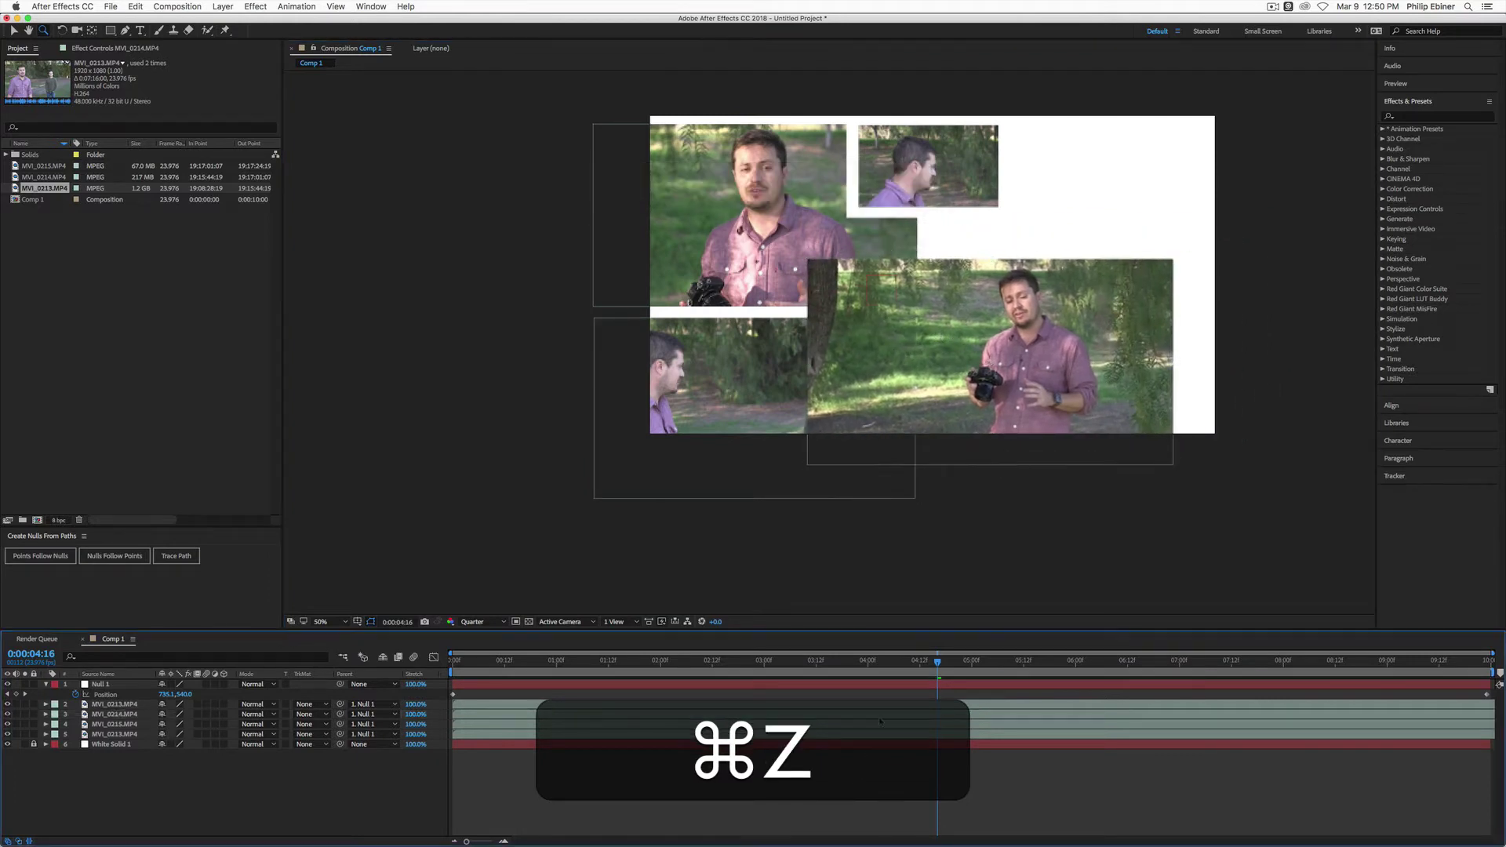
key("super+z")
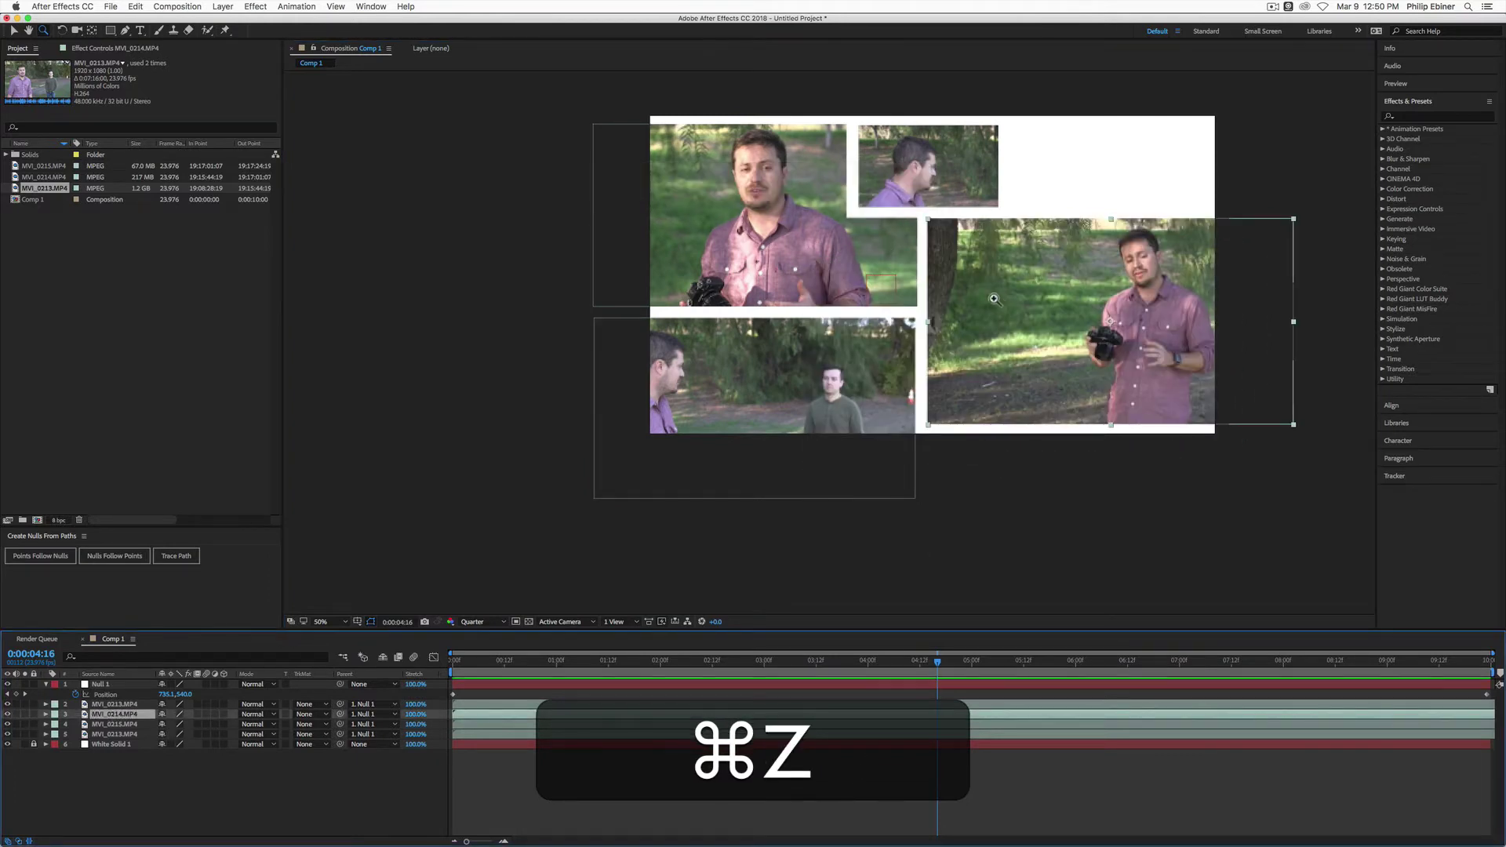
- Zoom the composition view out to 12.5%, back to 50%, and pan to frame it
key("alt")
left_click(917, 332, "alt")
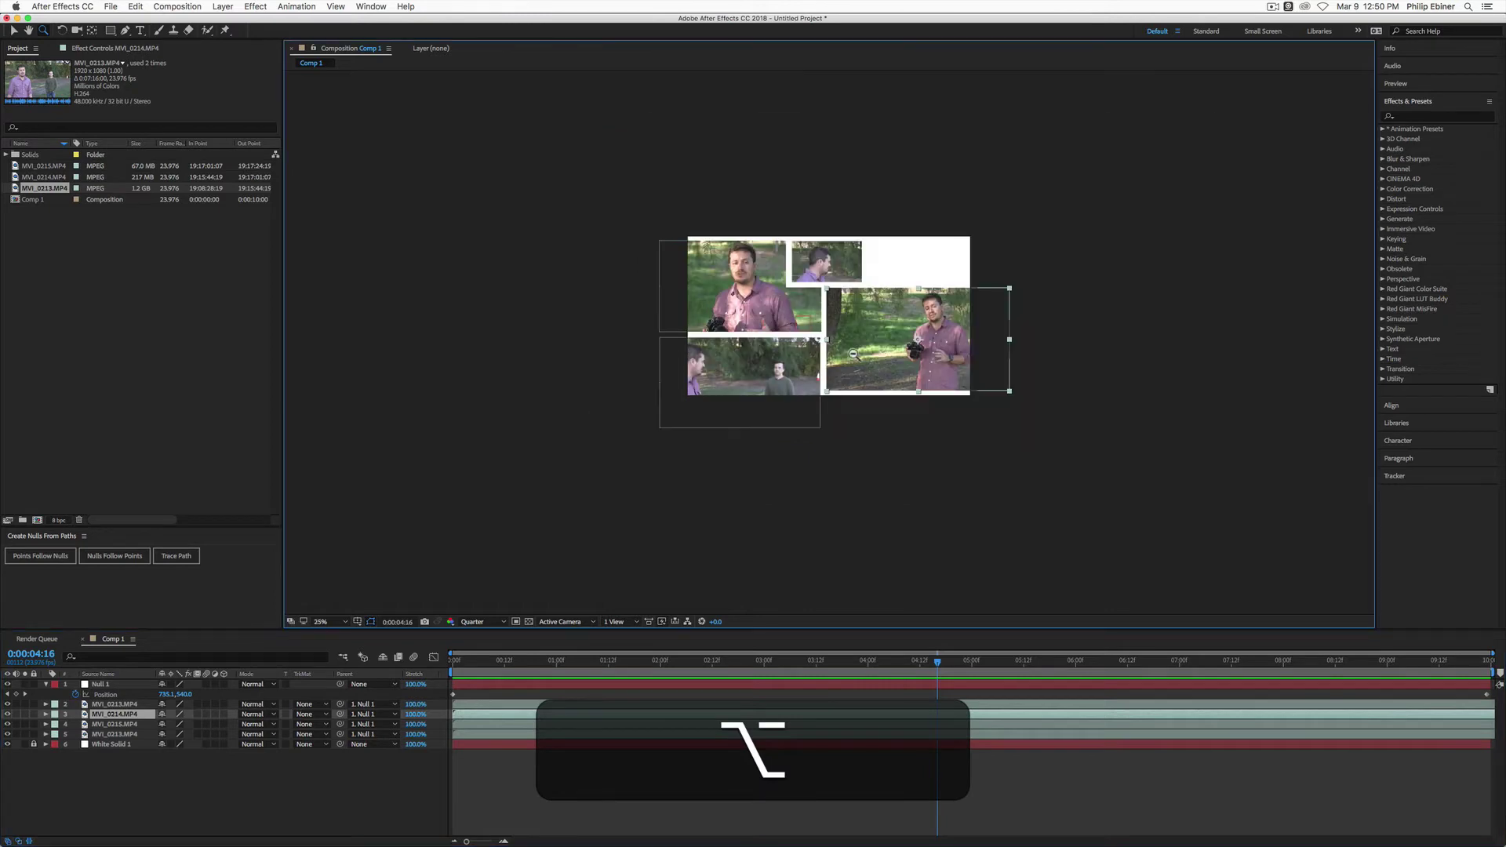
left_click(854, 354, "alt")
left_click(853, 353)
left_click(888, 251)
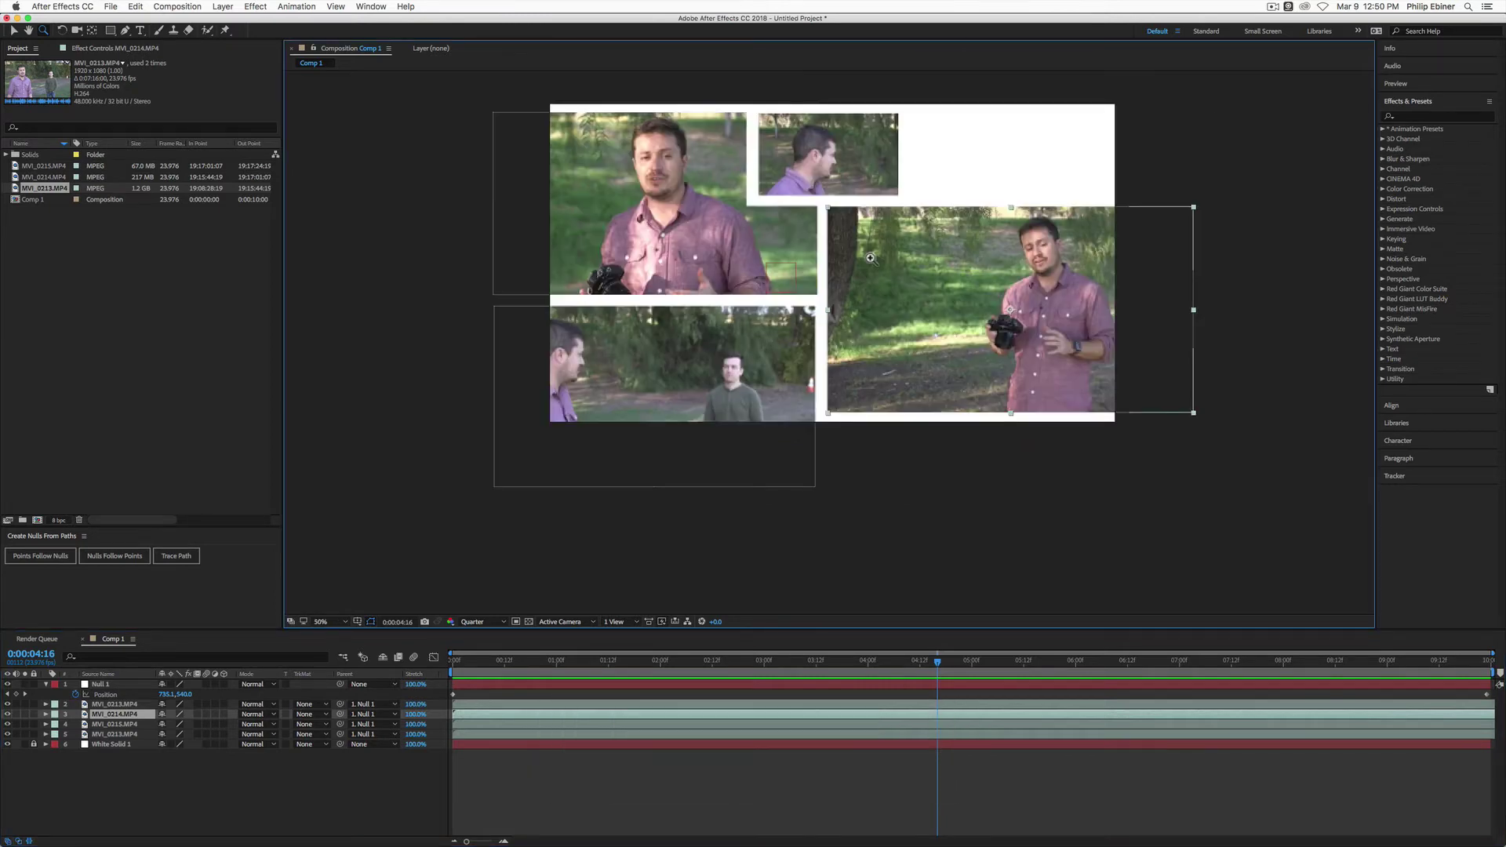
key("space")
left_click_drag(889, 251, 864, 313)
left_click_drag(991, 323, 869, 373)
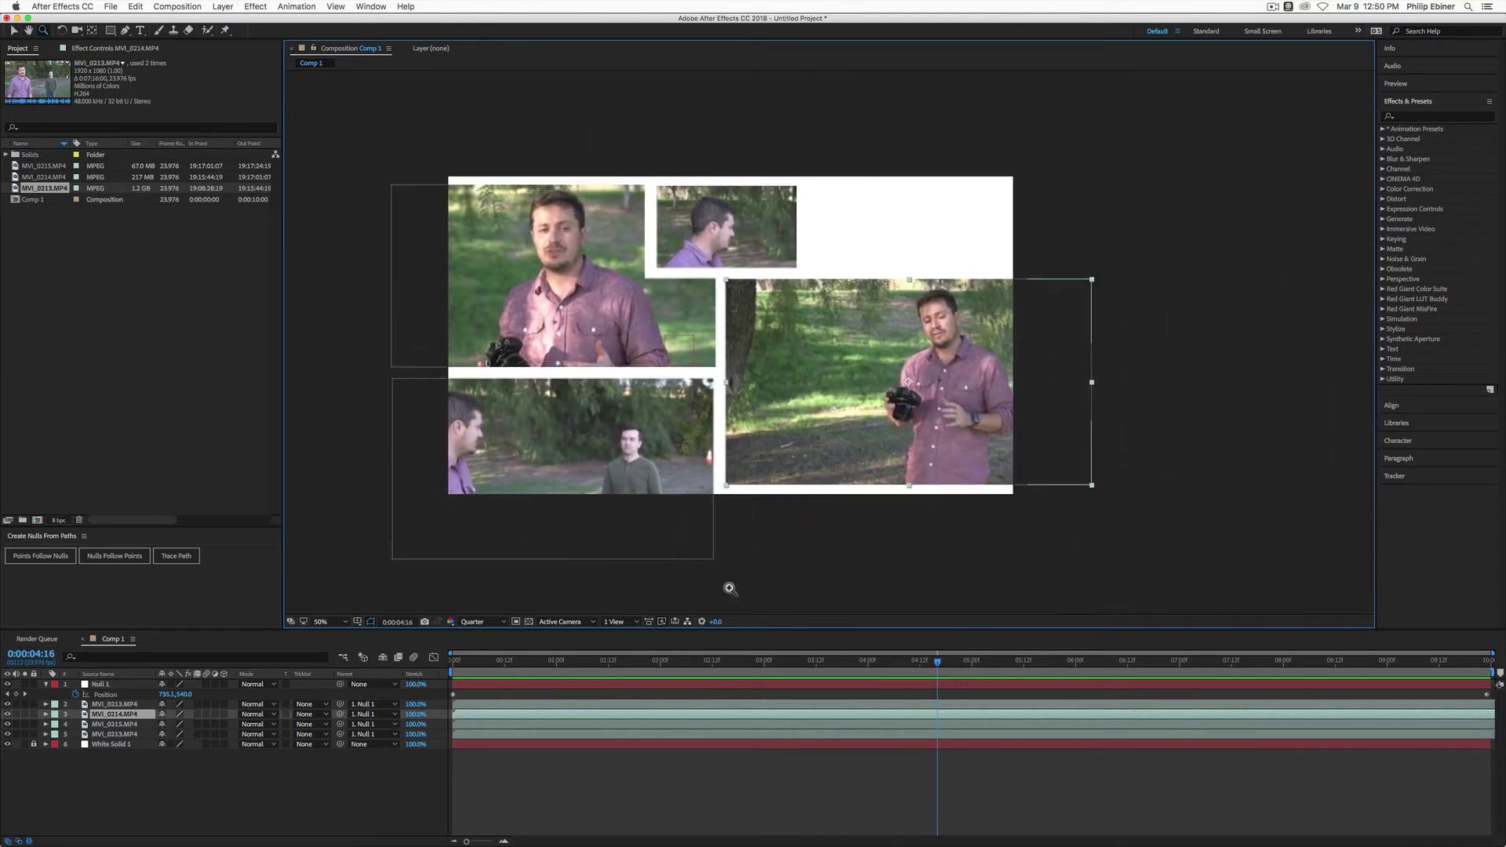
- Duplicate MVI_0213.MP4, then move the copy to the top right and shrink it proportionally
left_click(552, 806)
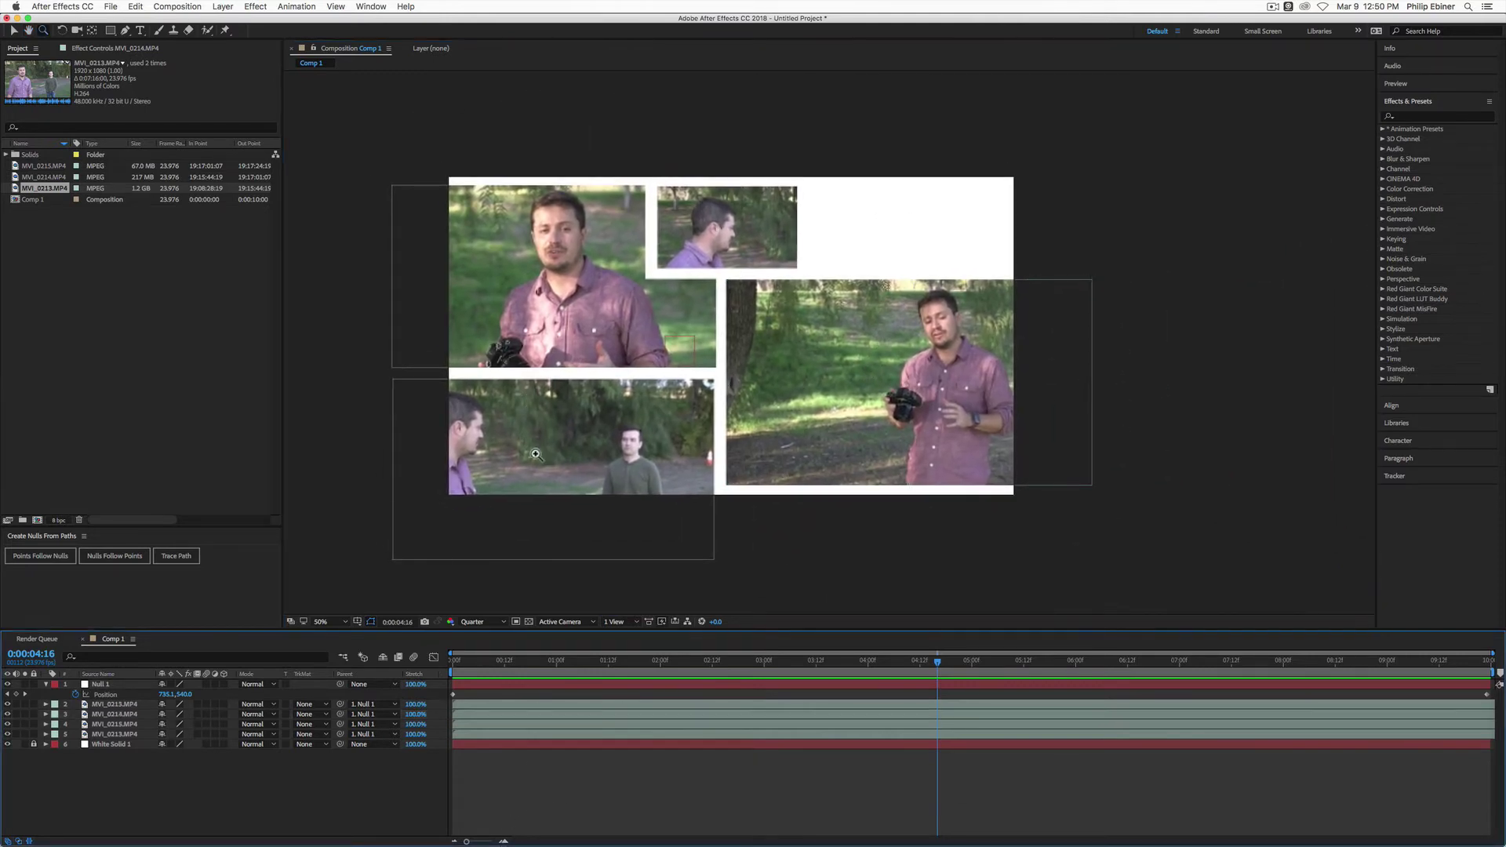
key("v")
left_click(558, 428)
key("super+d")
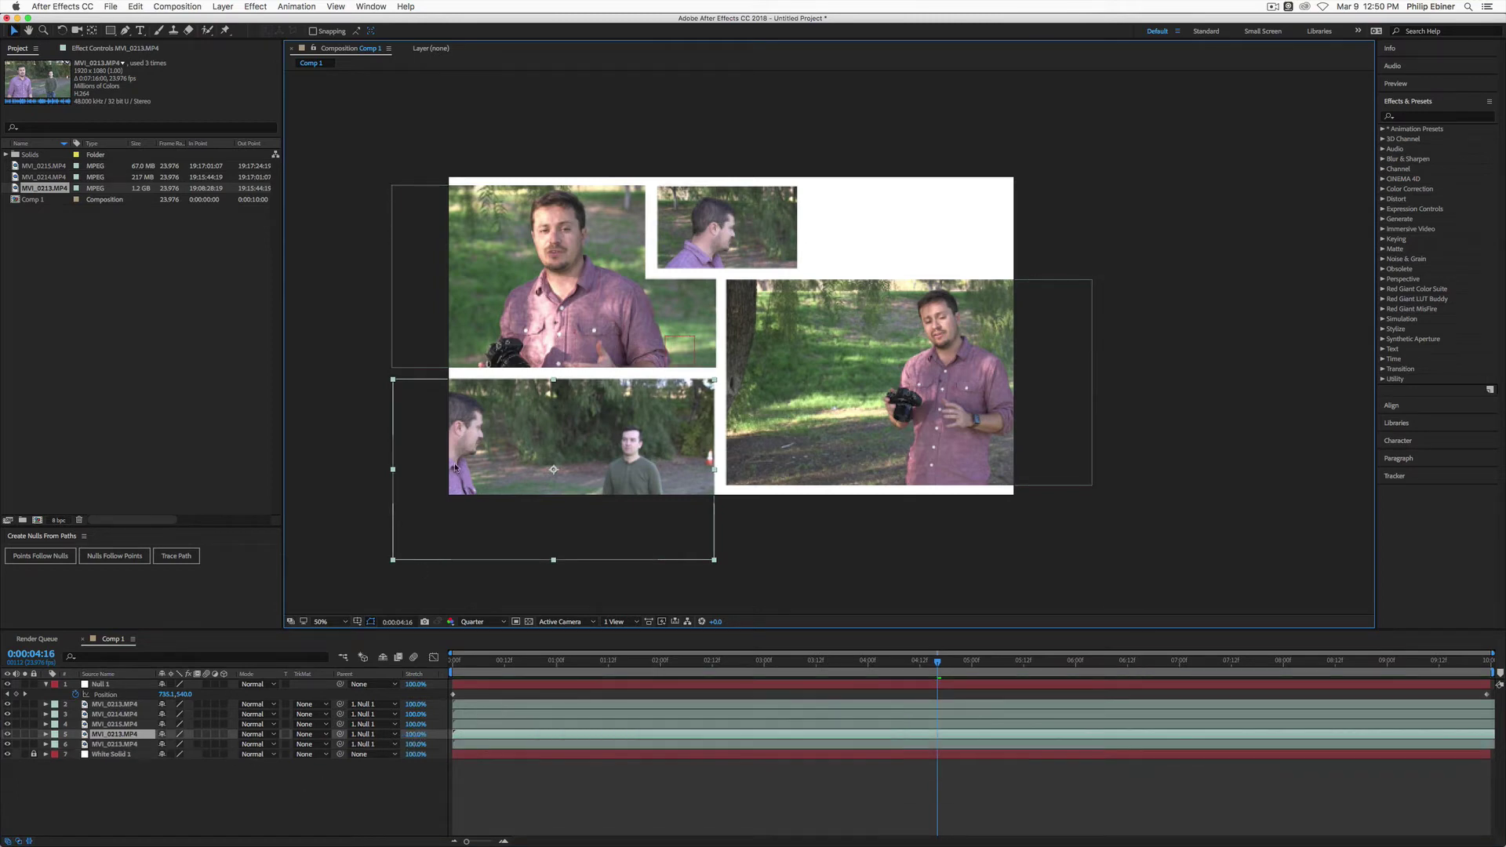
left_click_drag(489, 449, 889, 163)
left_click_drag(1124, 91, 1101, 113)
left_click_drag(956, 225, 939, 233)
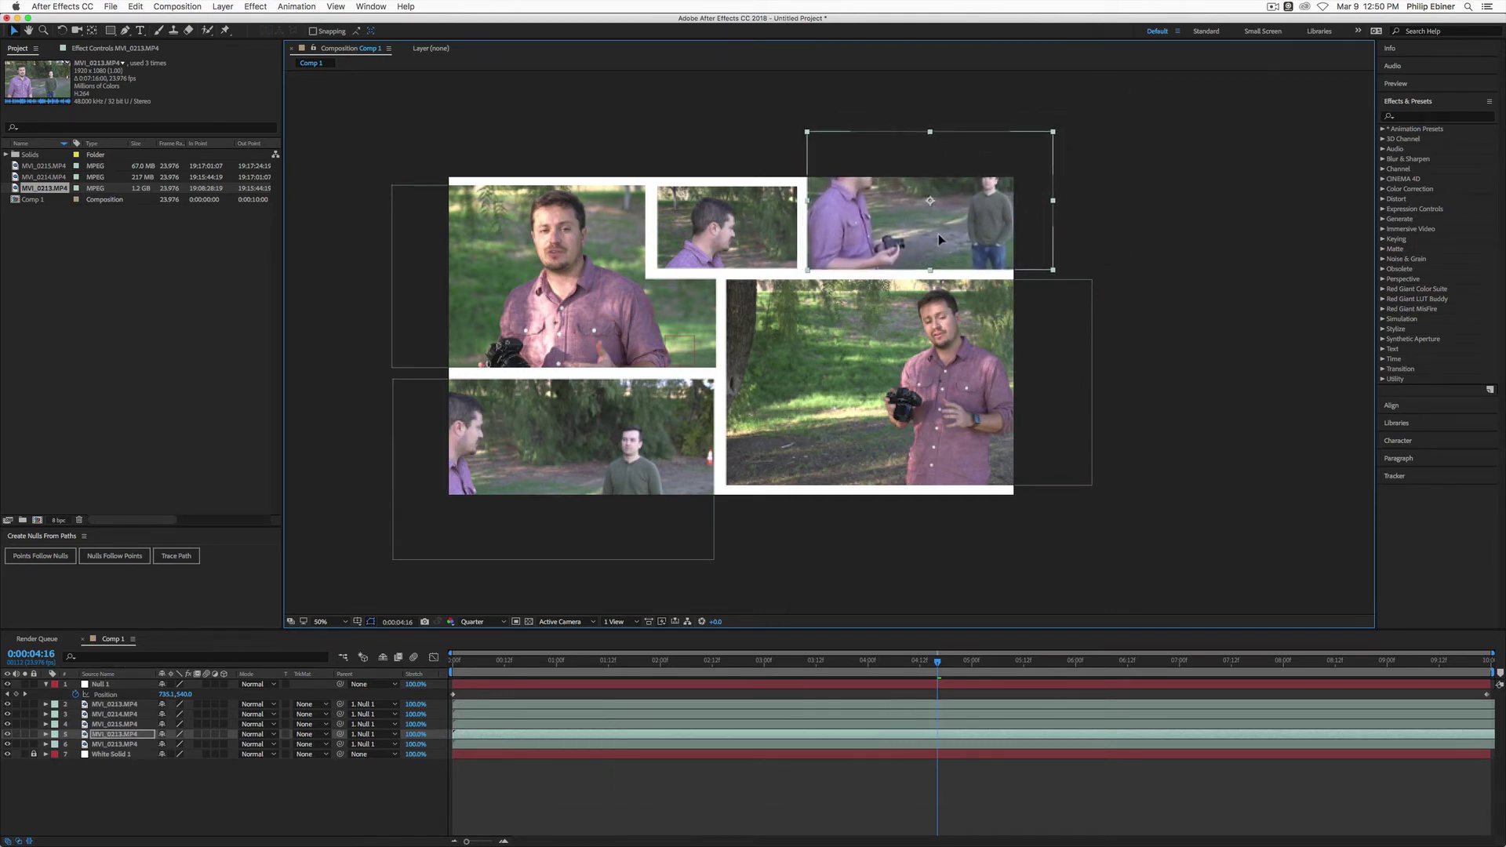
left_click(1198, 218)
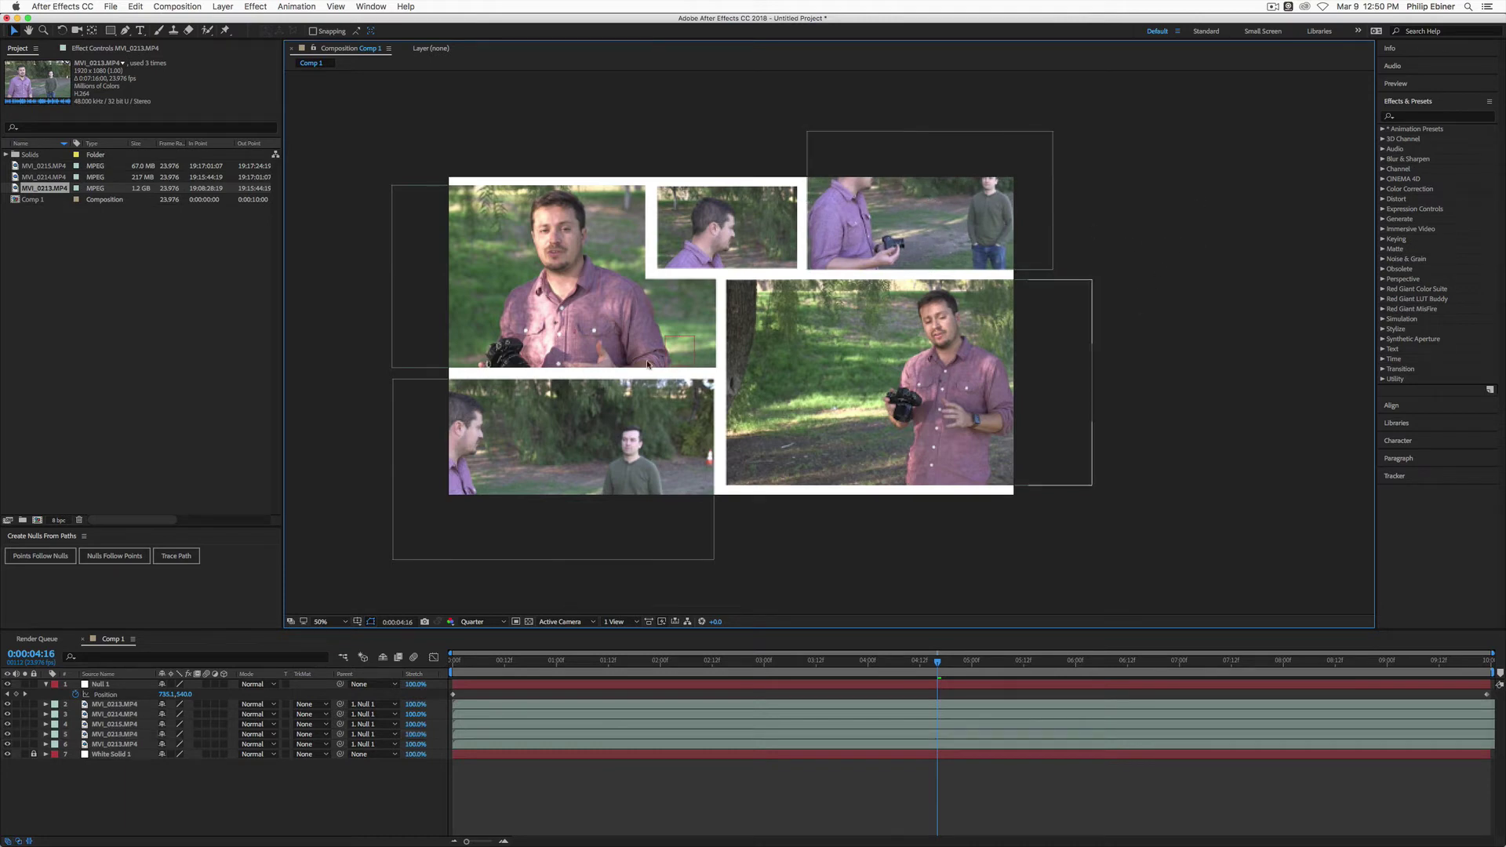
- Place another MVI_0213 copy at the upper right and an MVI_0215 copy past the right edge
key("KP_6")
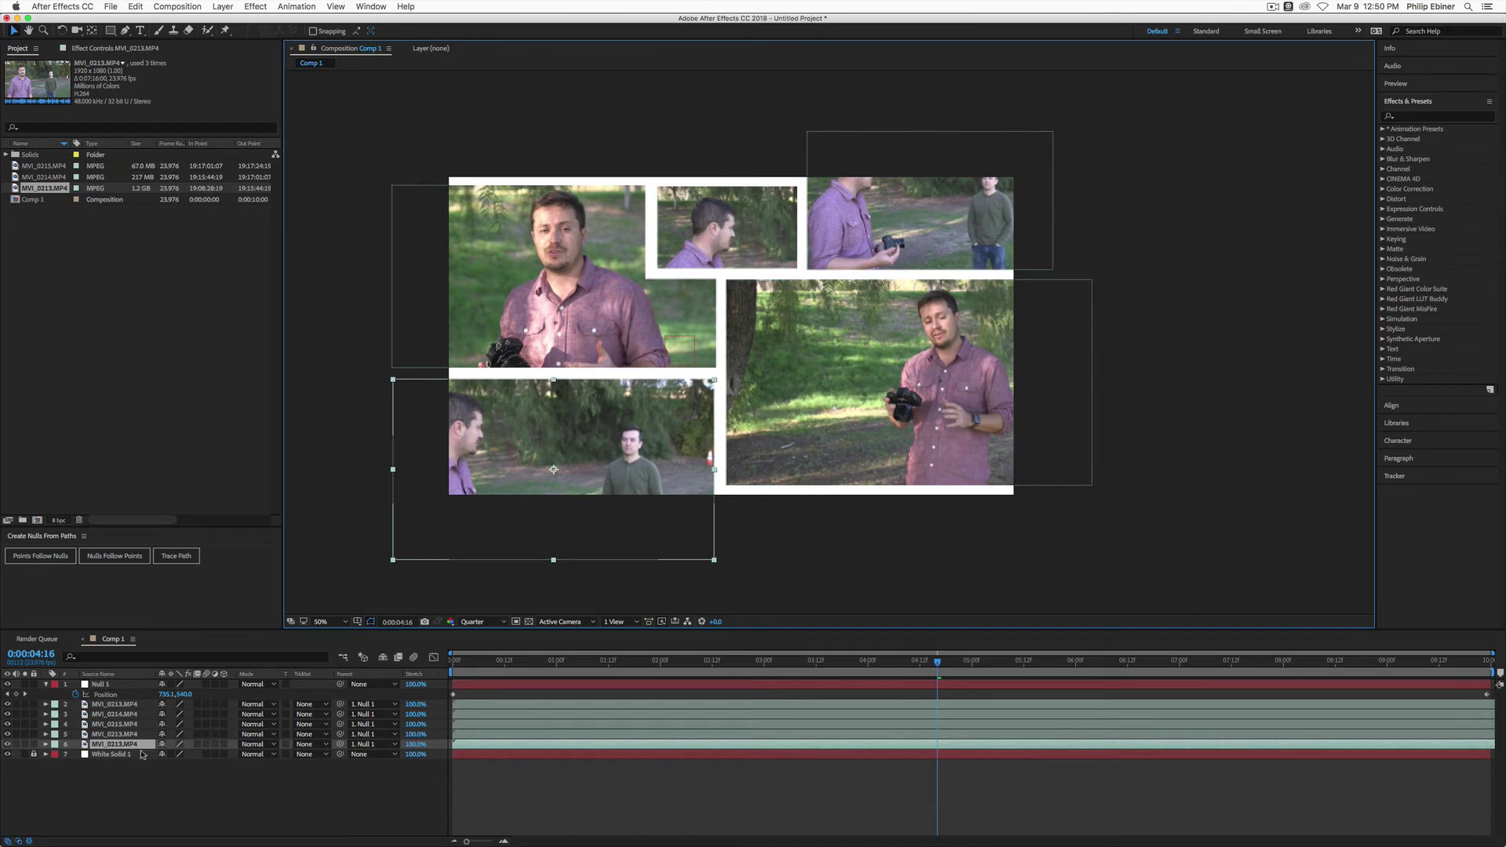
key("super+d")
left_click_drag(491, 441, 1139, 243)
key("KP_3")
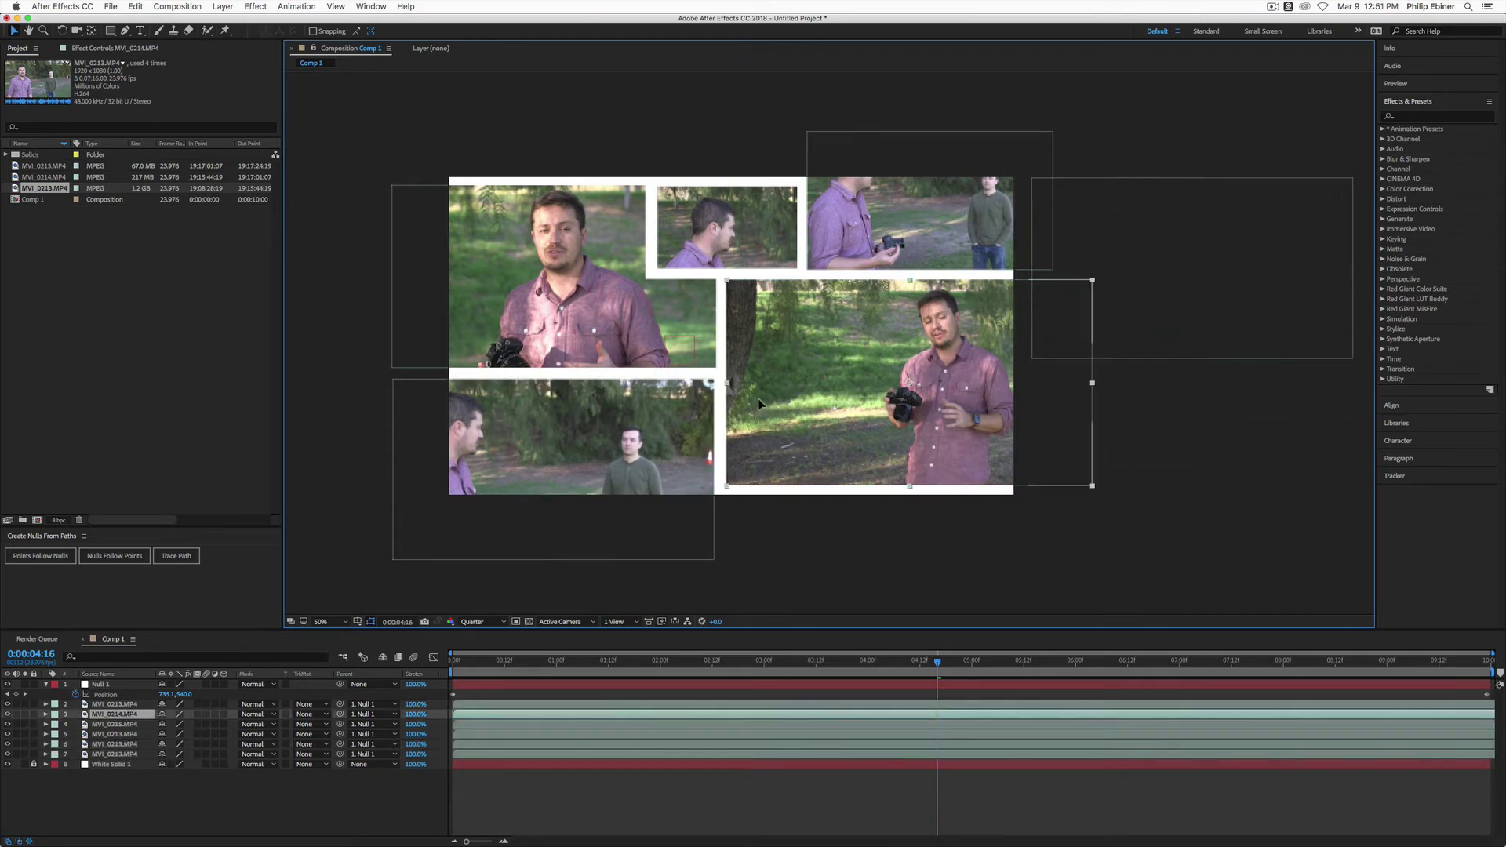
key("KP_4")
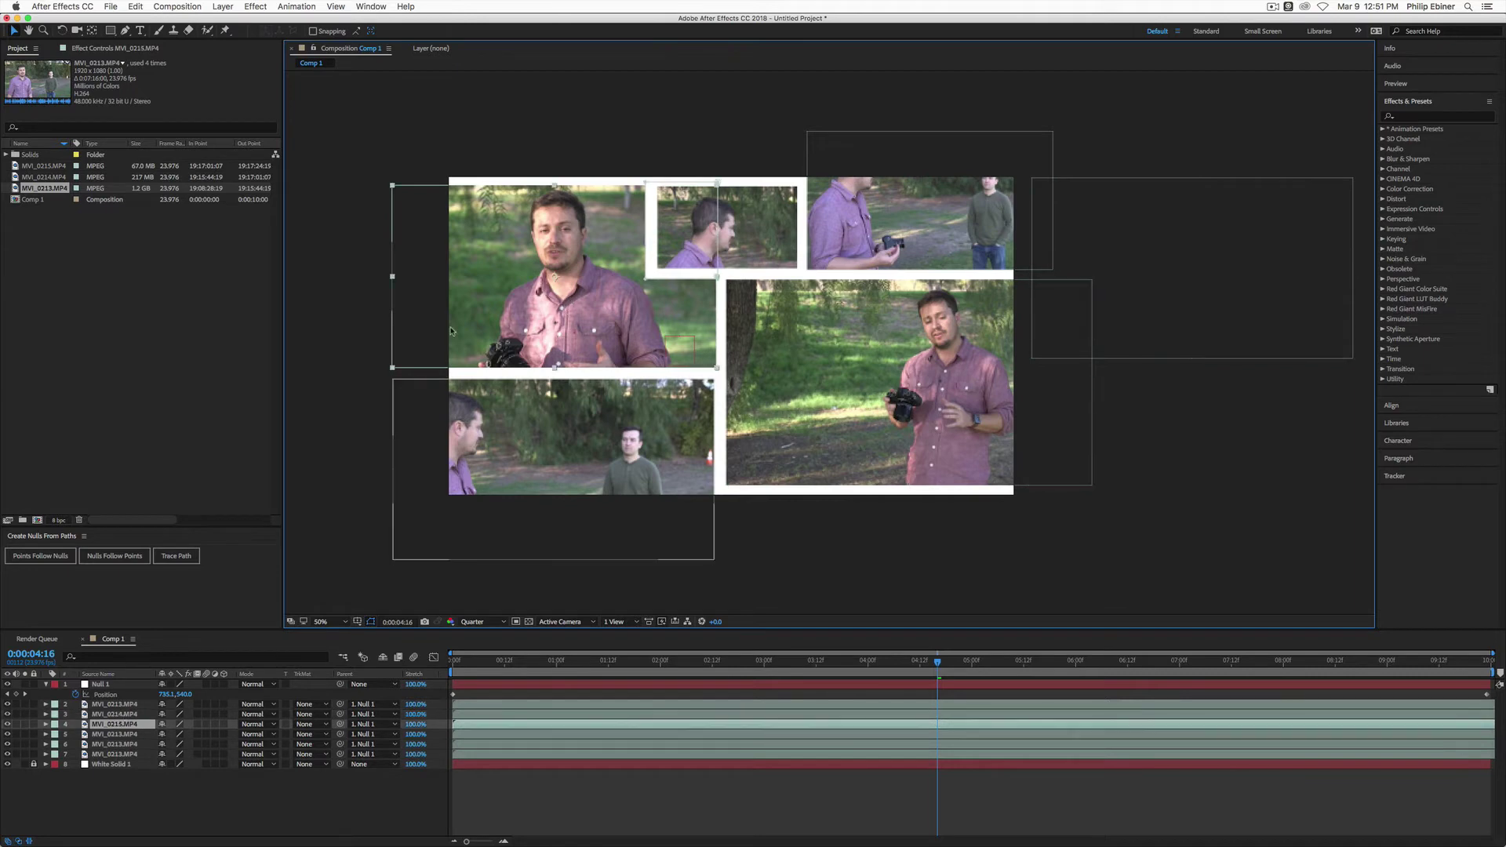
key("super+d")
left_click_drag(517, 222, 1167, 323)
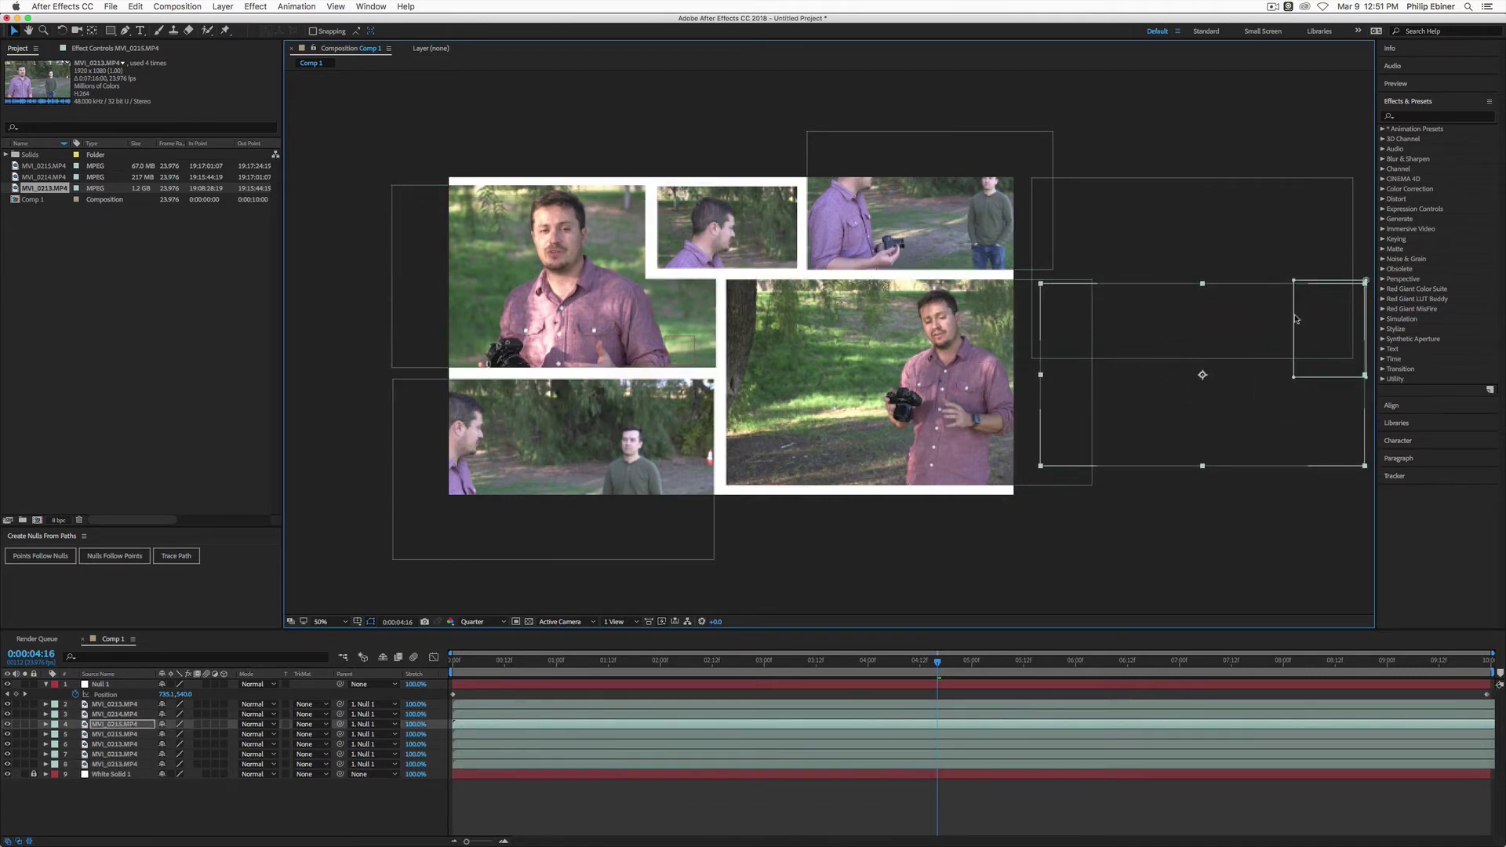
- Delete the mask from layer 4's MVI_0215 copy and select all layers
left_click(46, 724)
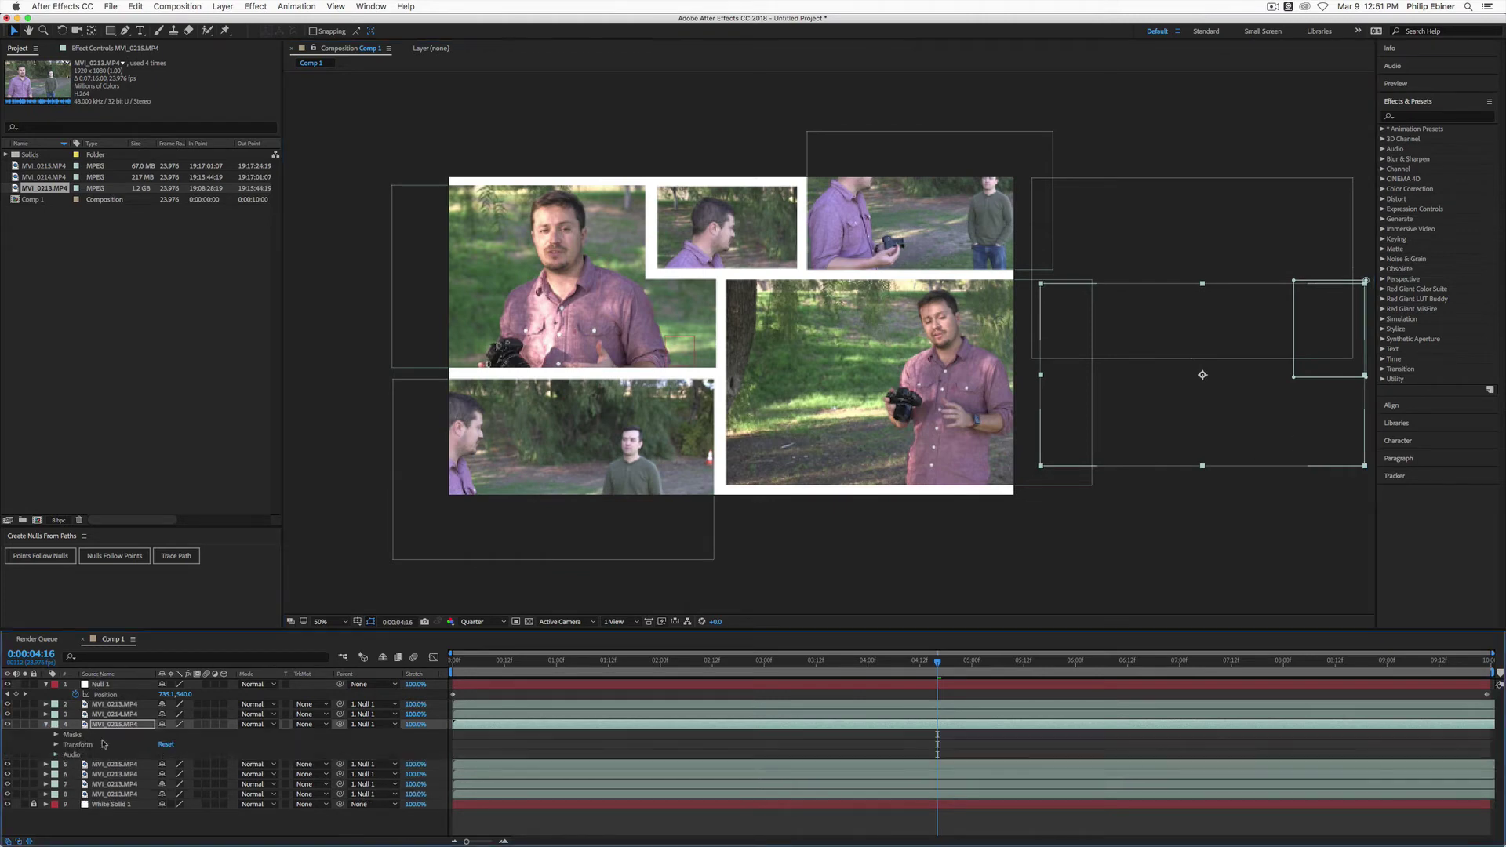
left_click(73, 735)
key("BackSpace")
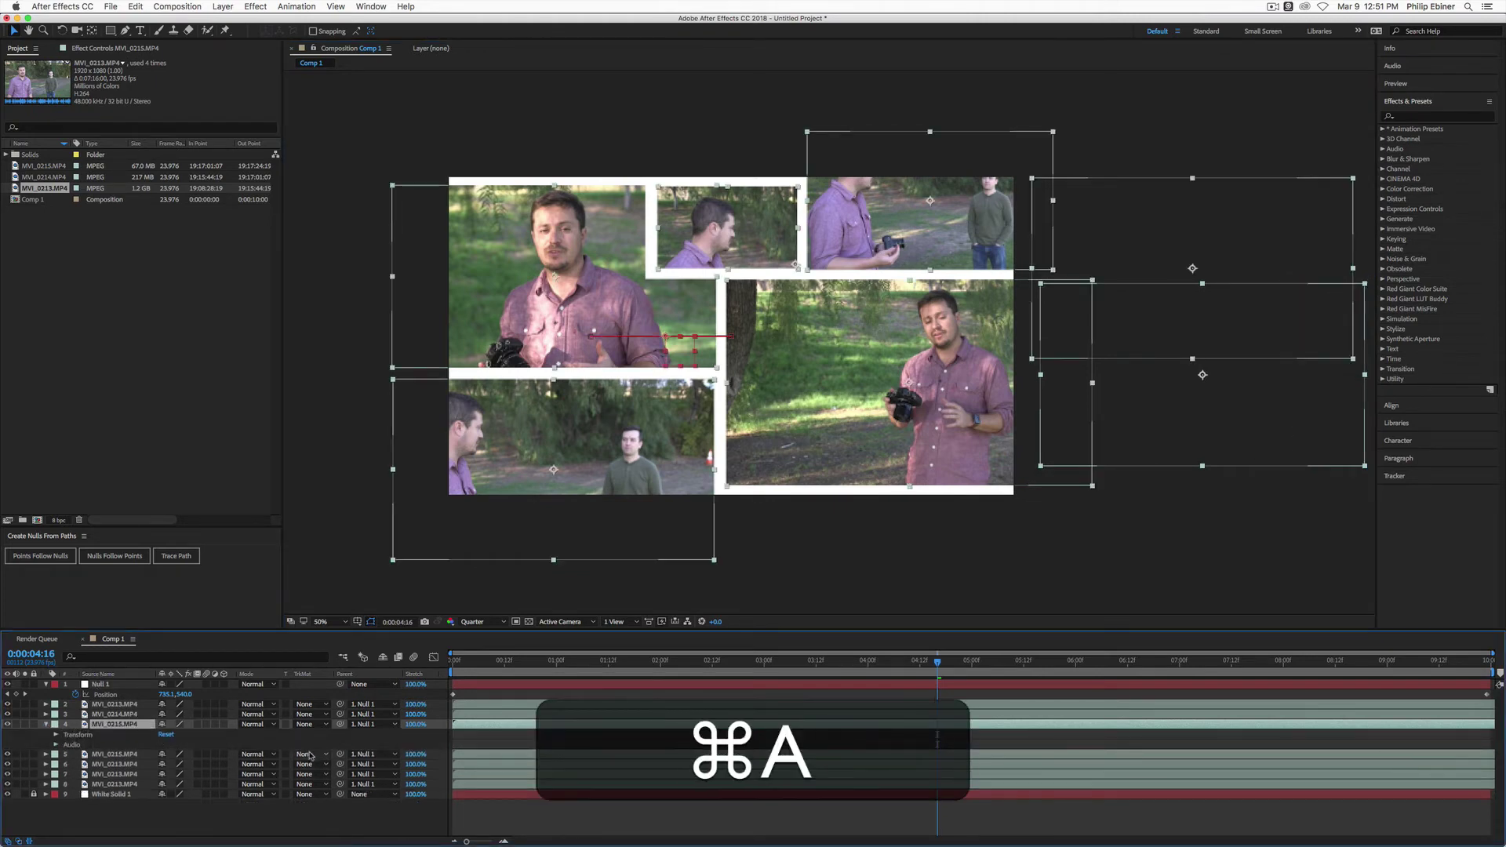
key("super+a")
- Reveal Null 1's keyframed Position and jump to the animation's last frame
key("s")
left_click(428, 781)
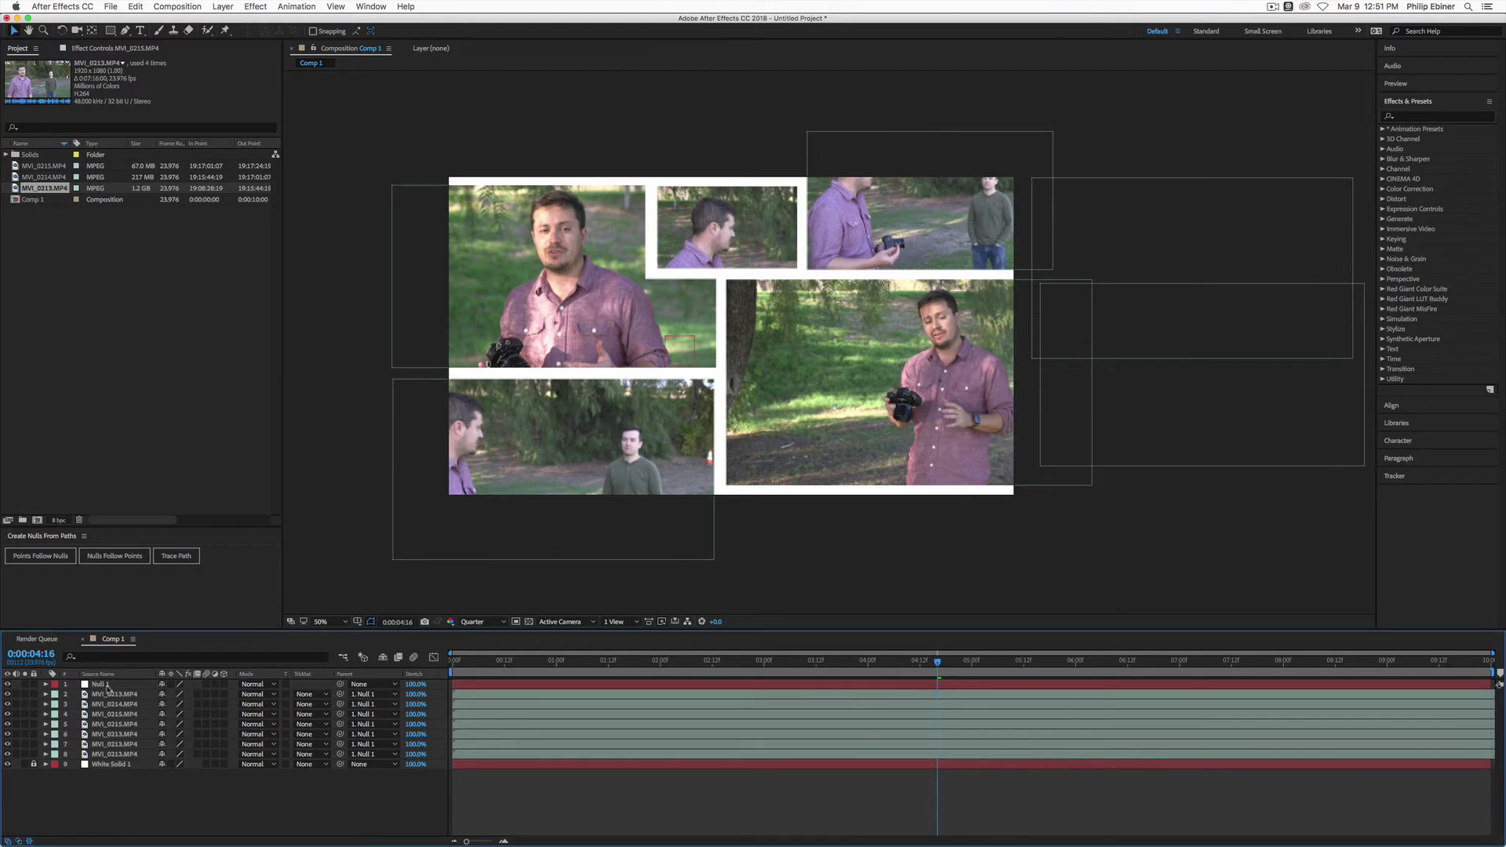
left_click(1463, 684)
key("p")
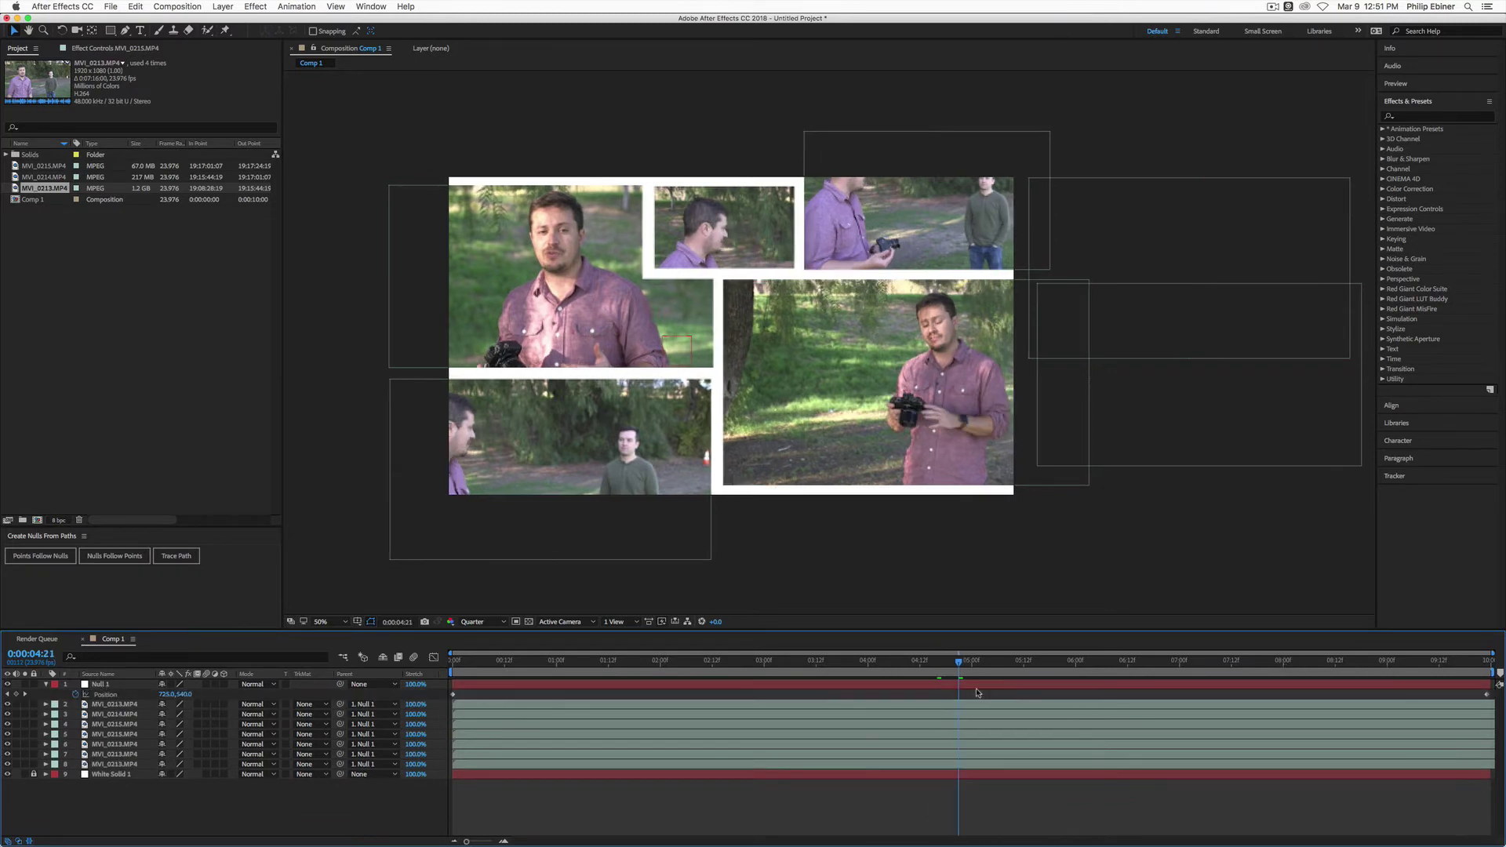
left_click_drag(967, 668, 1491, 663)
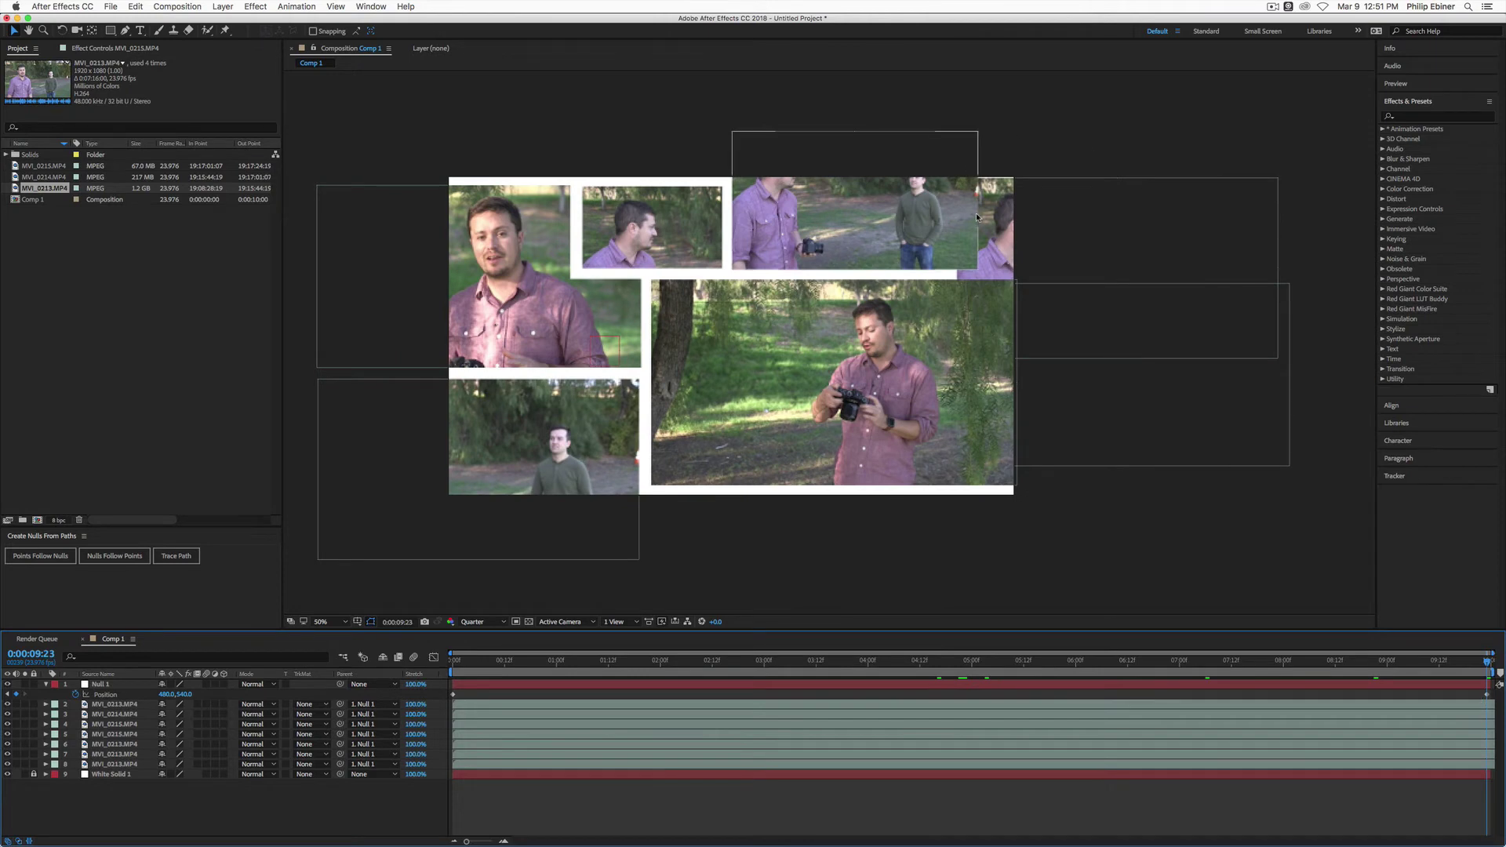
- Shift the right-hand clips further right and lower Null 1's end Position X
left_click_drag(1000, 207, 1032, 202)
left_click(1095, 379)
left_click_drag(1094, 379, 1160, 386)
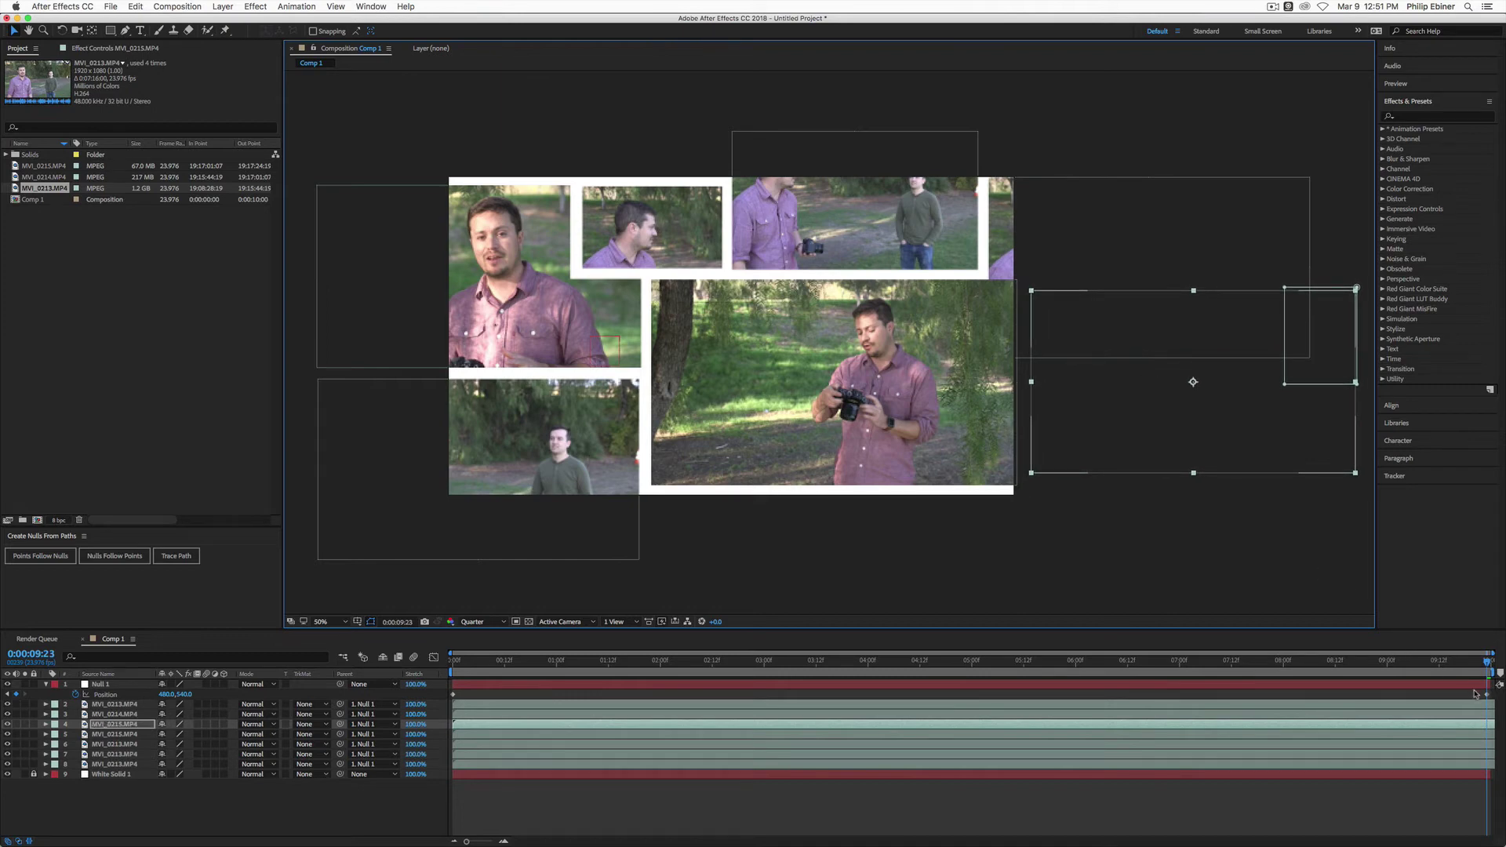
left_click(330, 685)
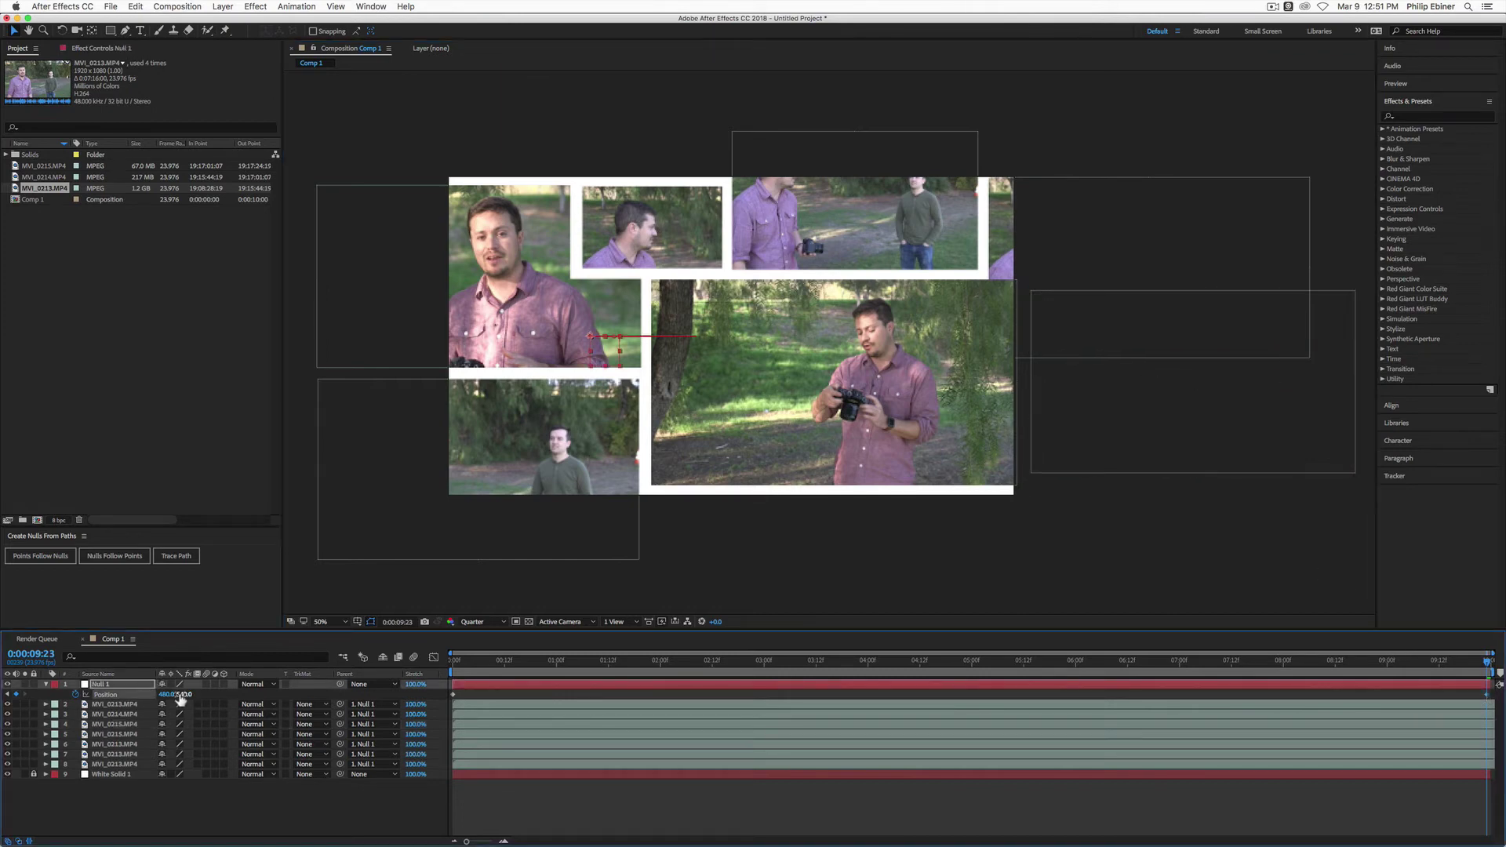
left_click_drag(169, 694, 7, 701)
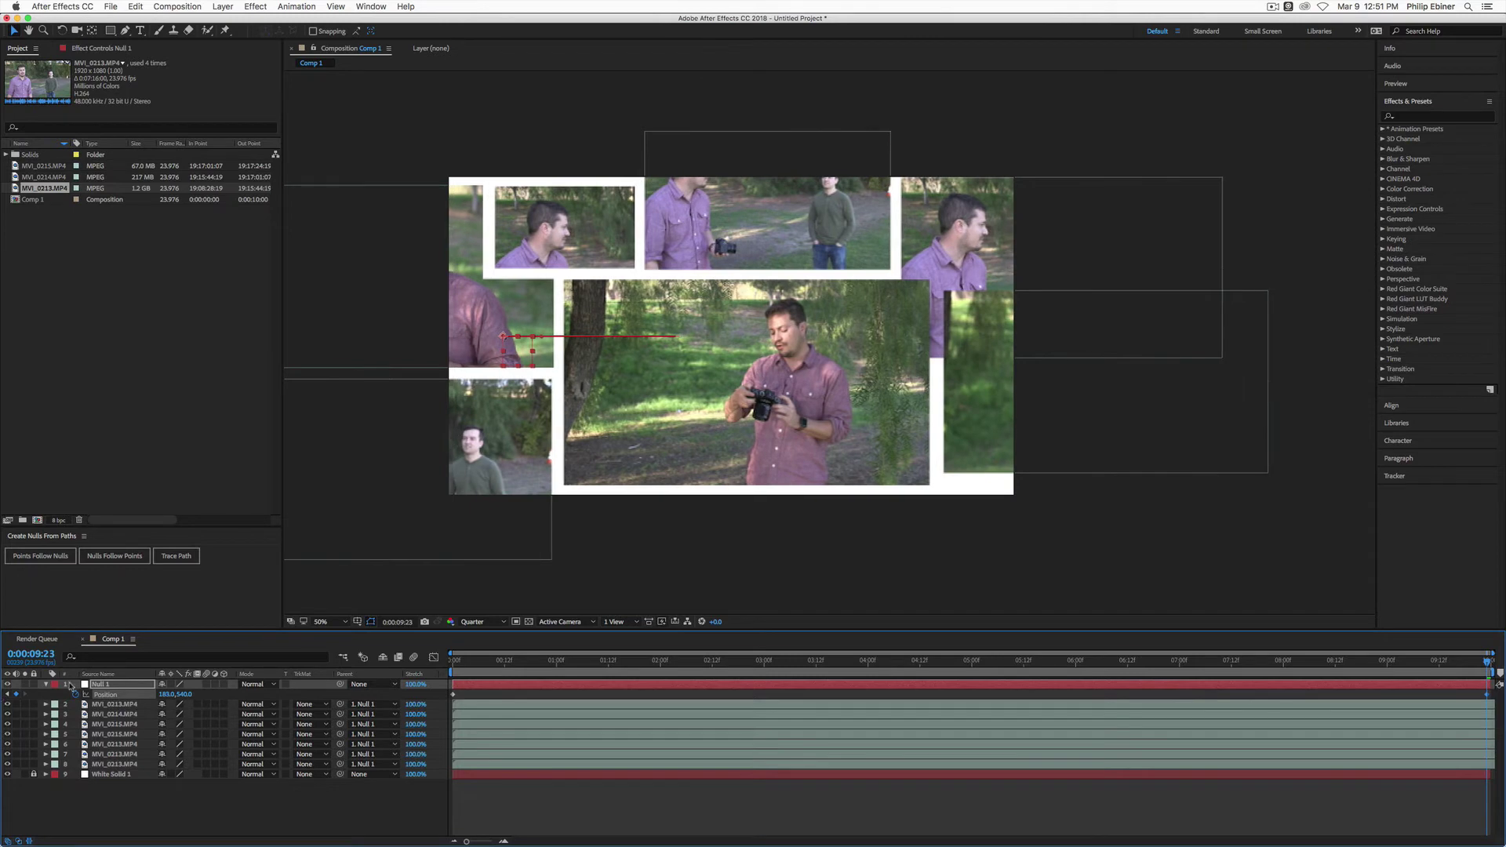
left_click_drag(175, 699, 121, 700)
- Raise the top-right copy, nudge the lower-right clip up, and preview the slide
left_click_drag(892, 240, 892, 153)
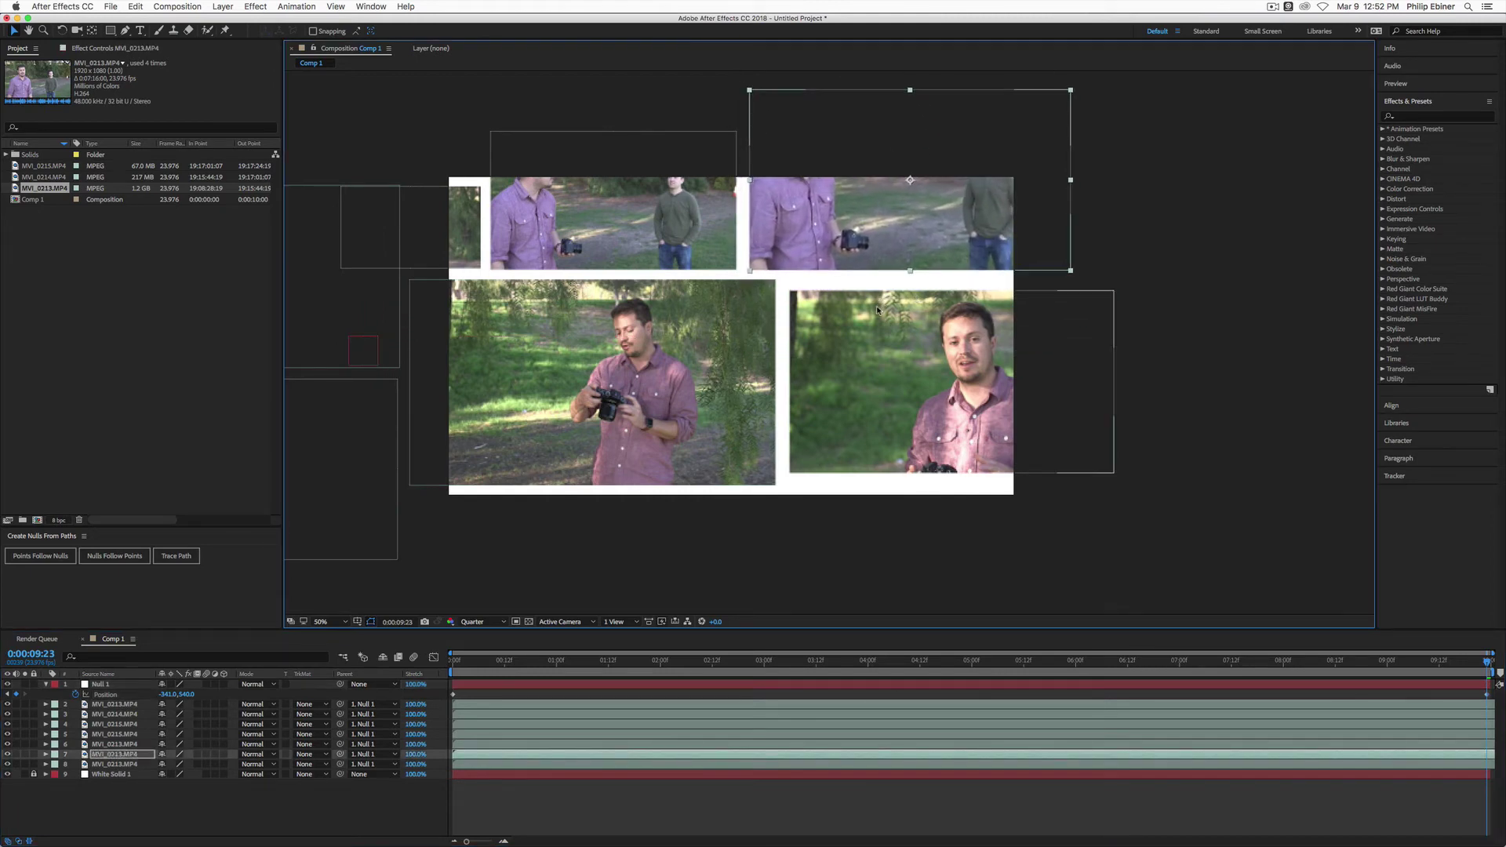
left_click_drag(880, 314, 879, 307)
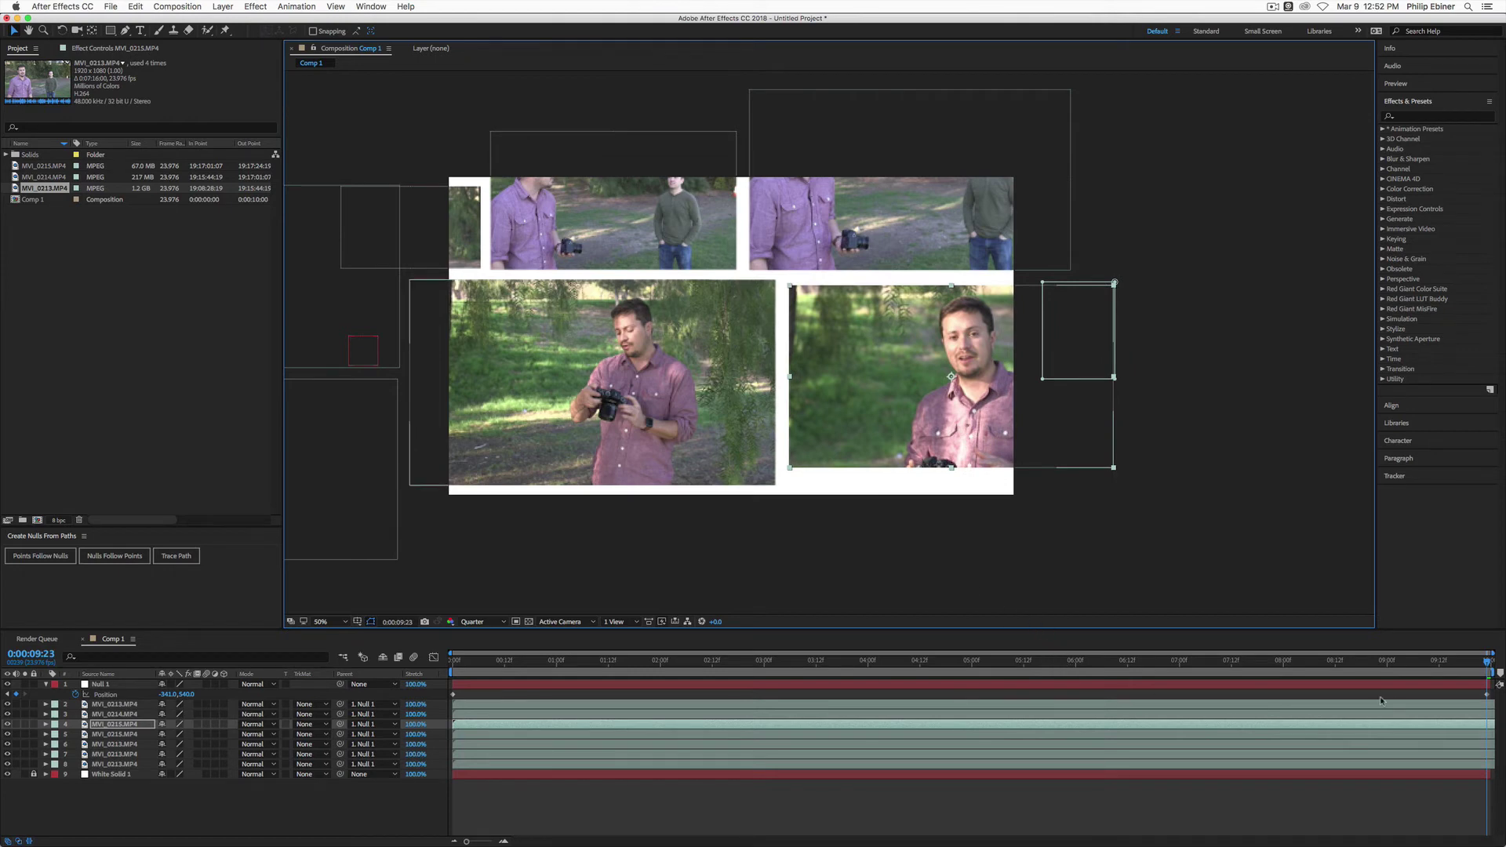
key("space")
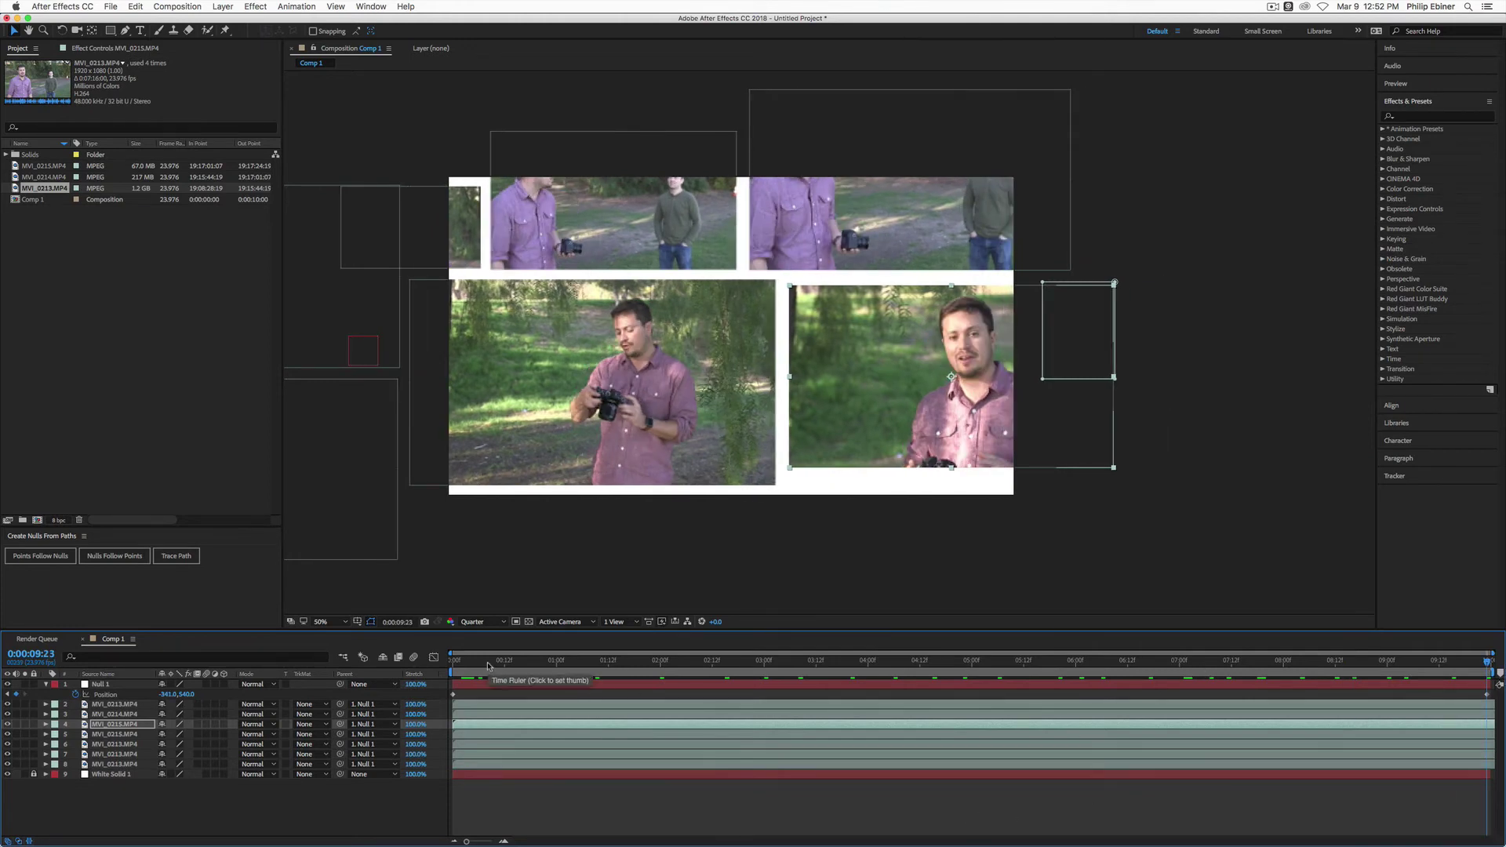
key("space")
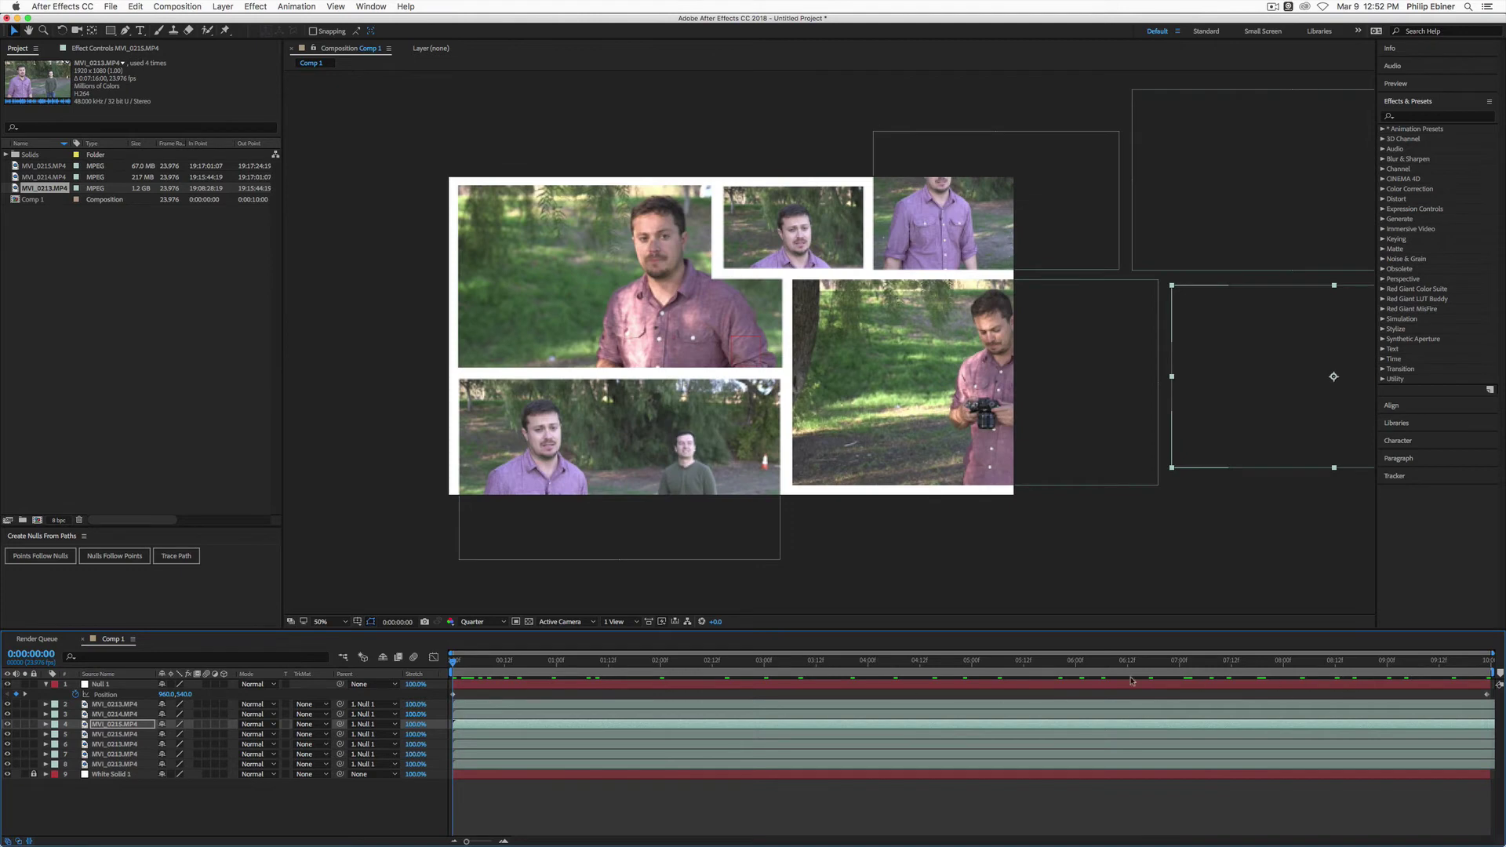
key("space")
key("space")
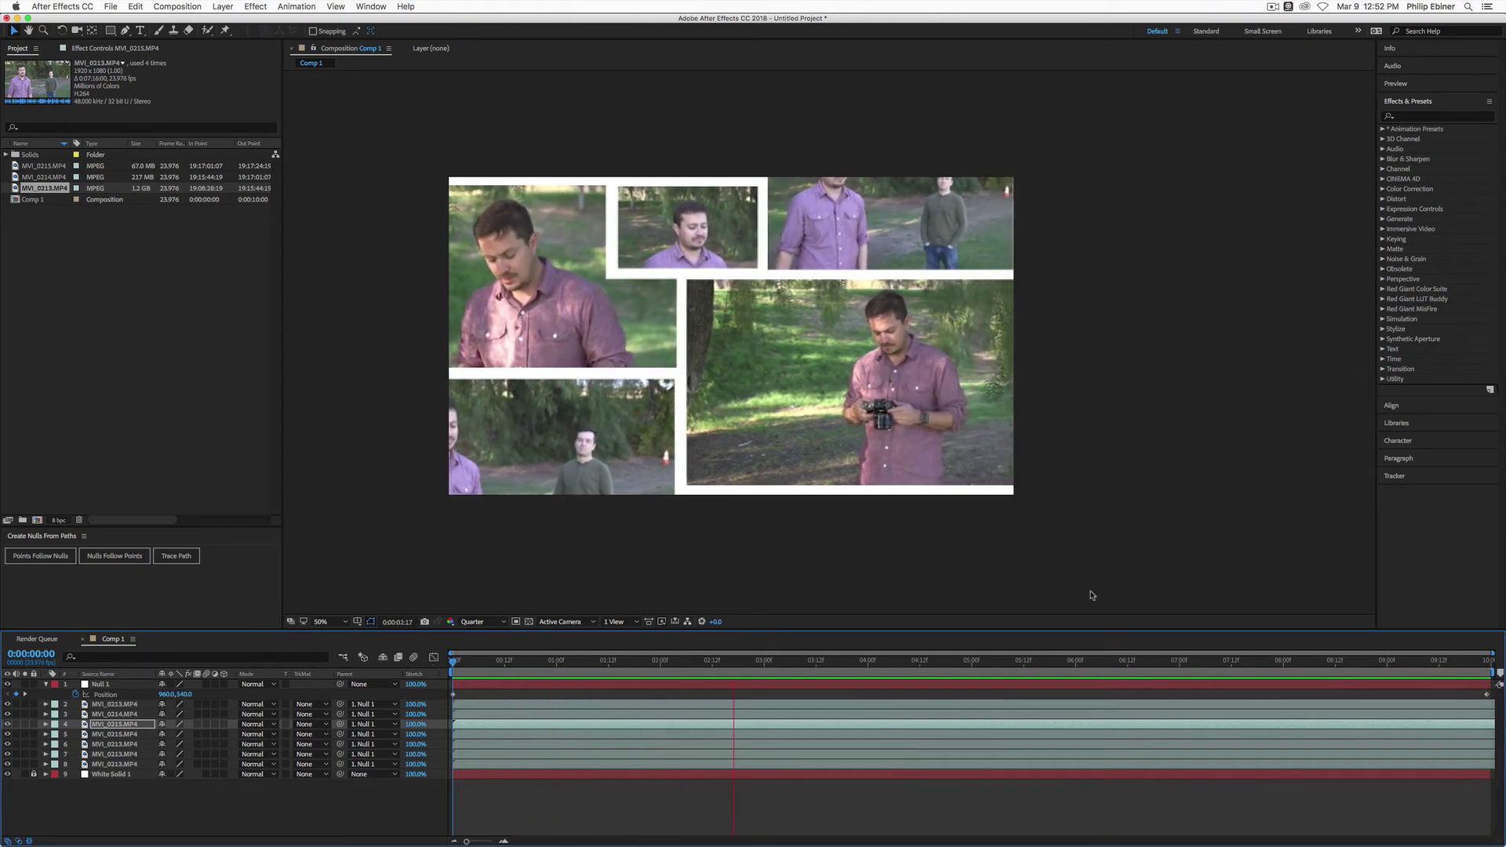
left_click(345, 622)
left_click(349, 632)
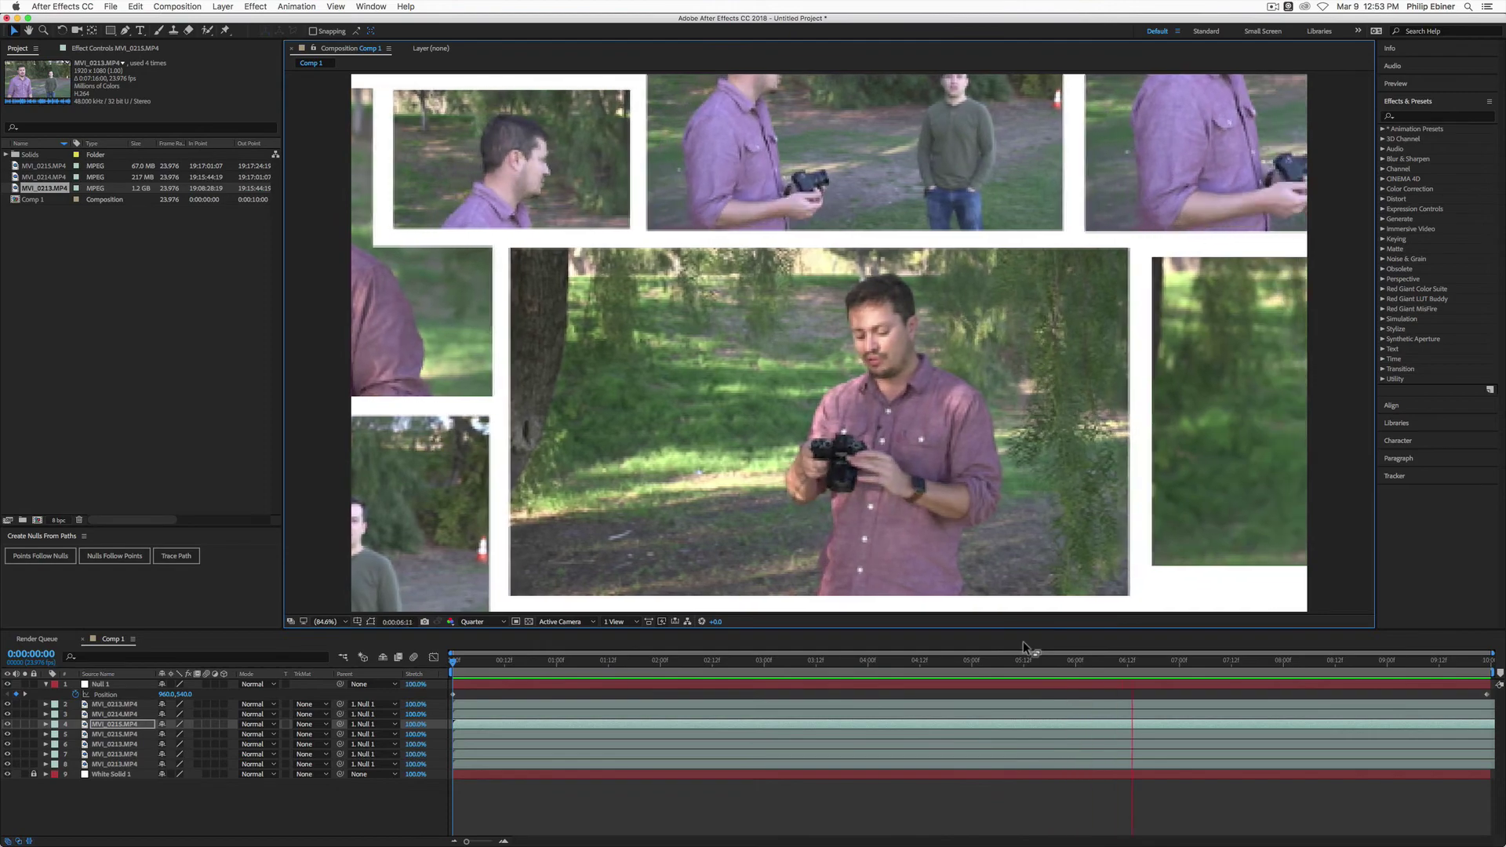
key("super+Tab")
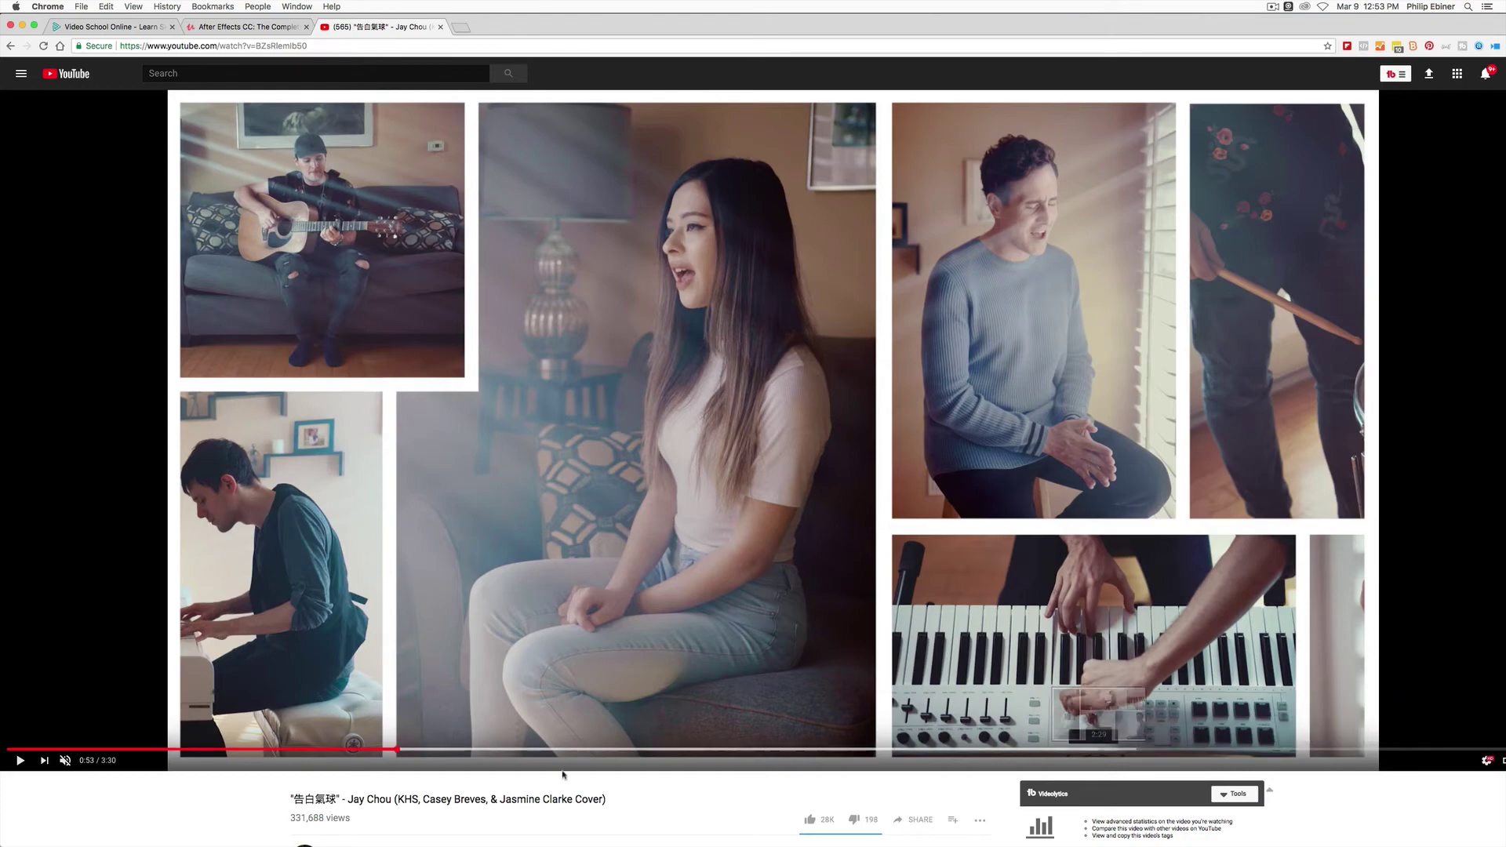
key("super+Tab")
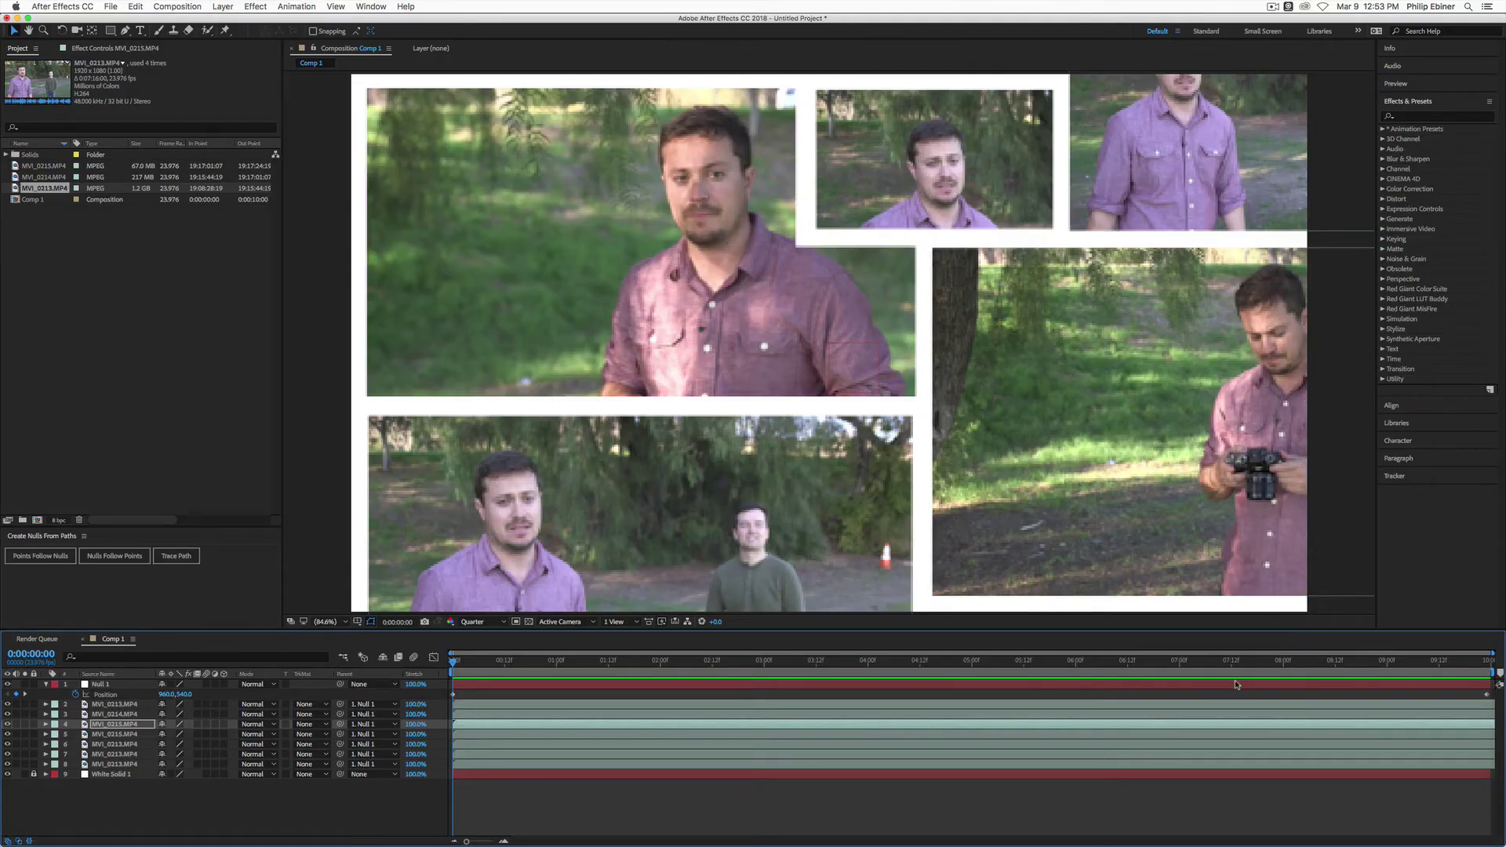
- Near the animation's end, add a new camera layer, Camera 1, with the default settings
left_click_drag(1217, 661, 1461, 663)
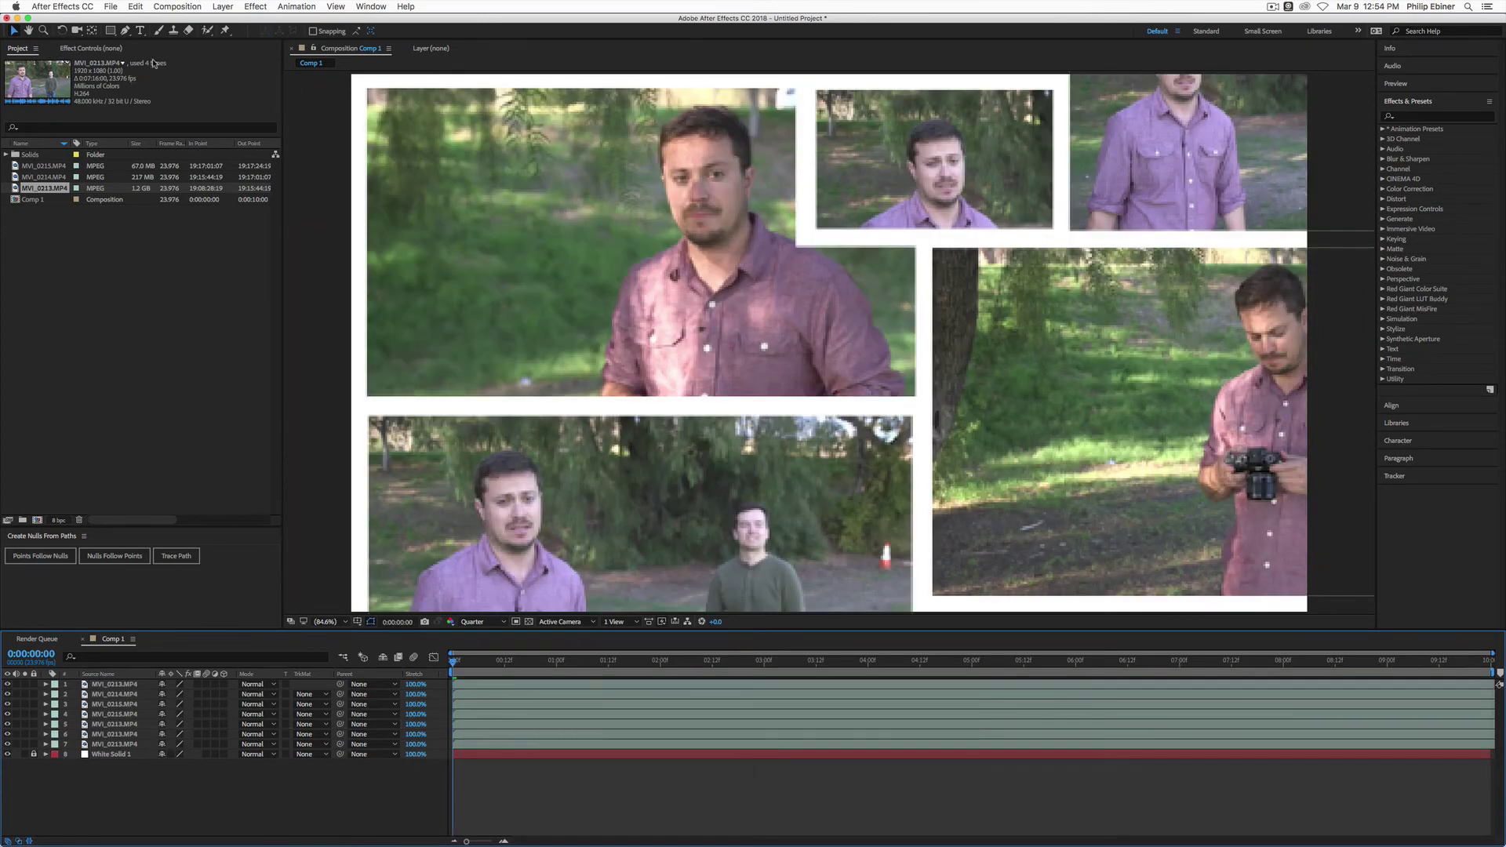
left_click(222, 6)
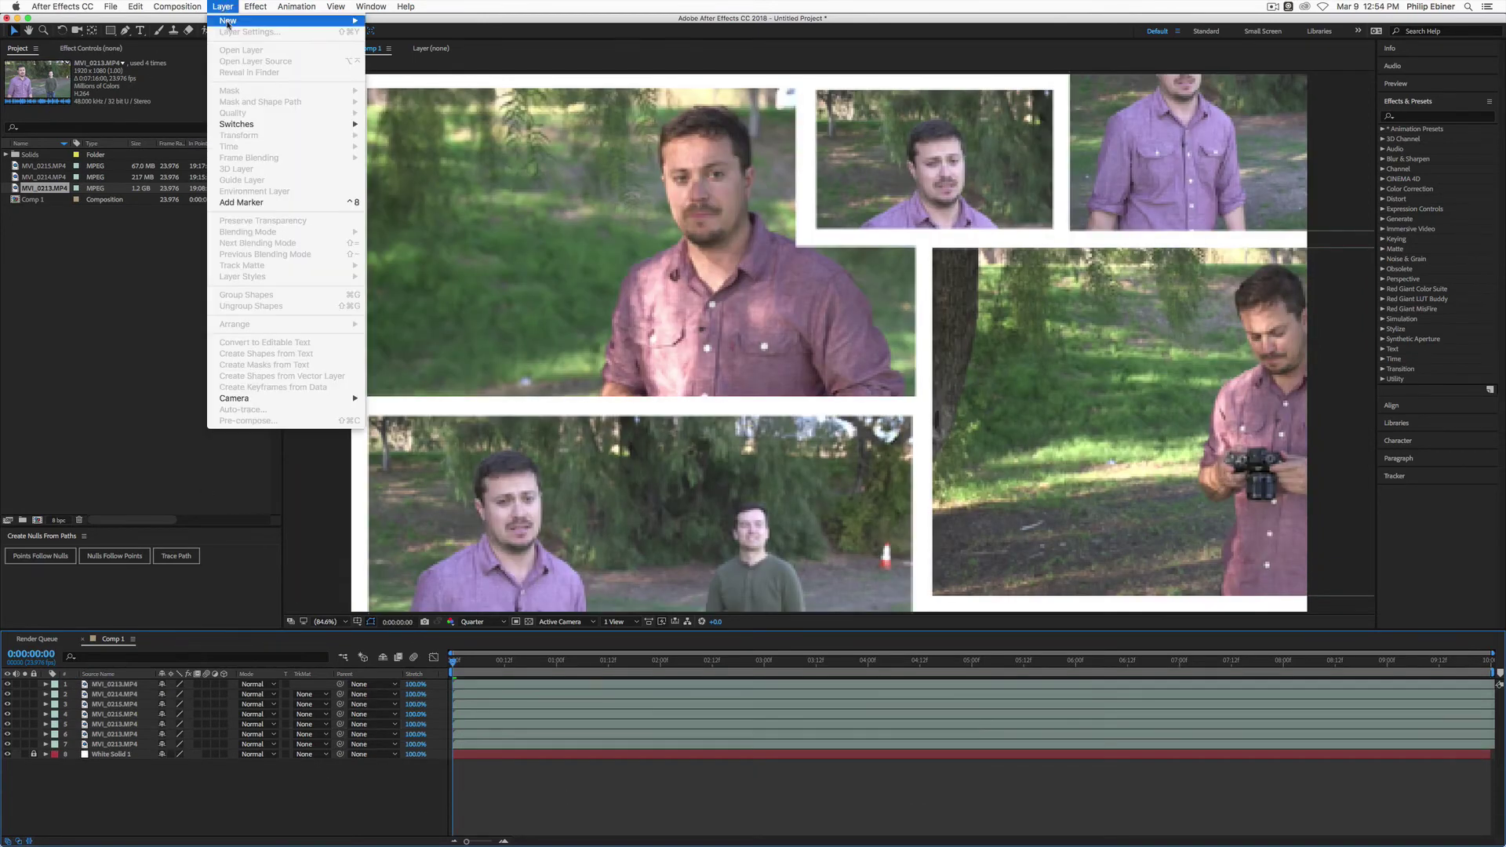
mouse_move(235, 21)
left_click(435, 59)
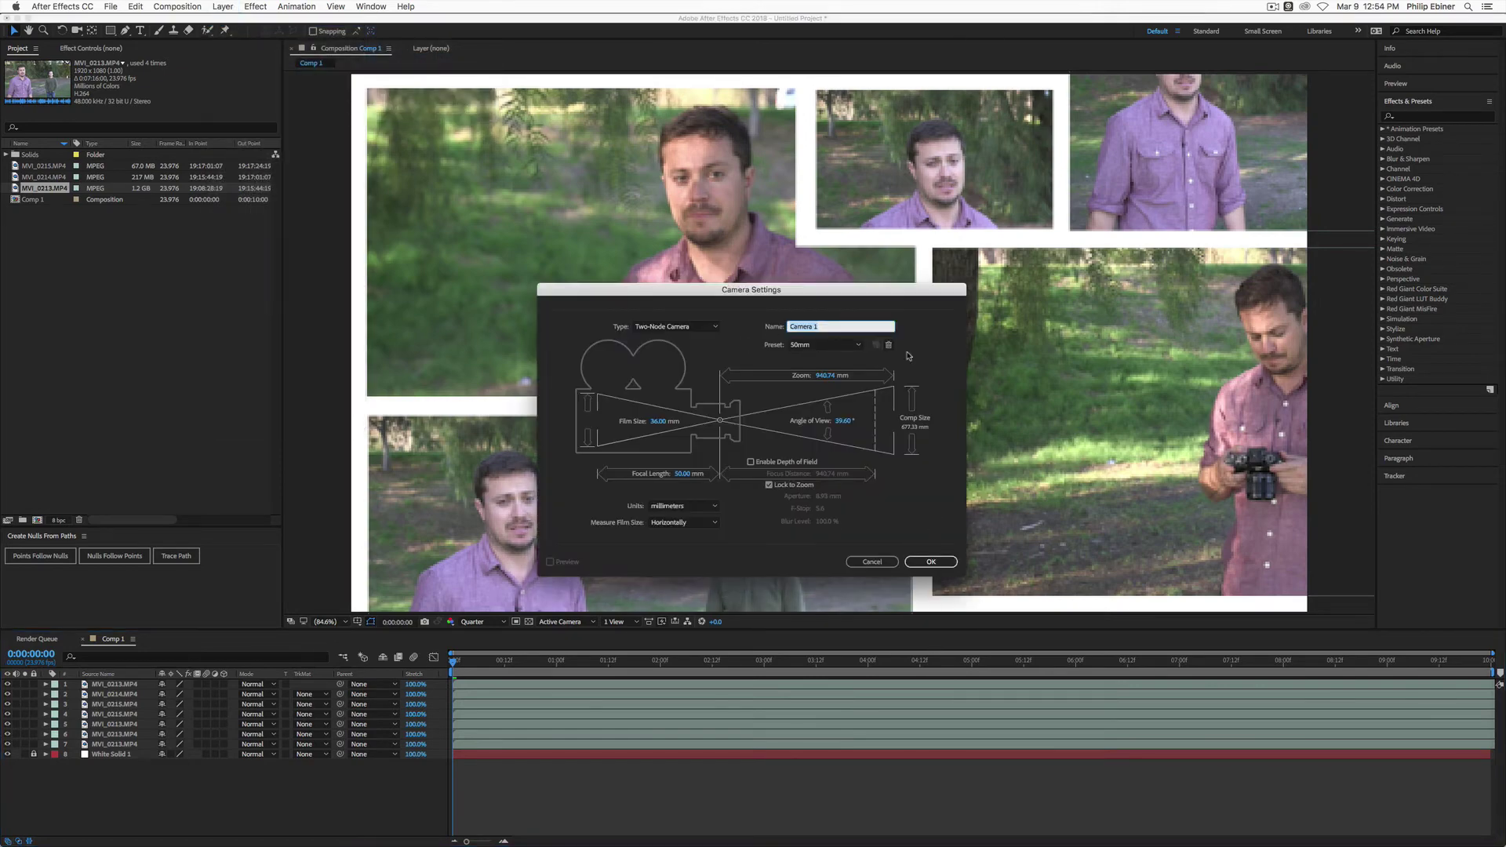
left_click(933, 562)
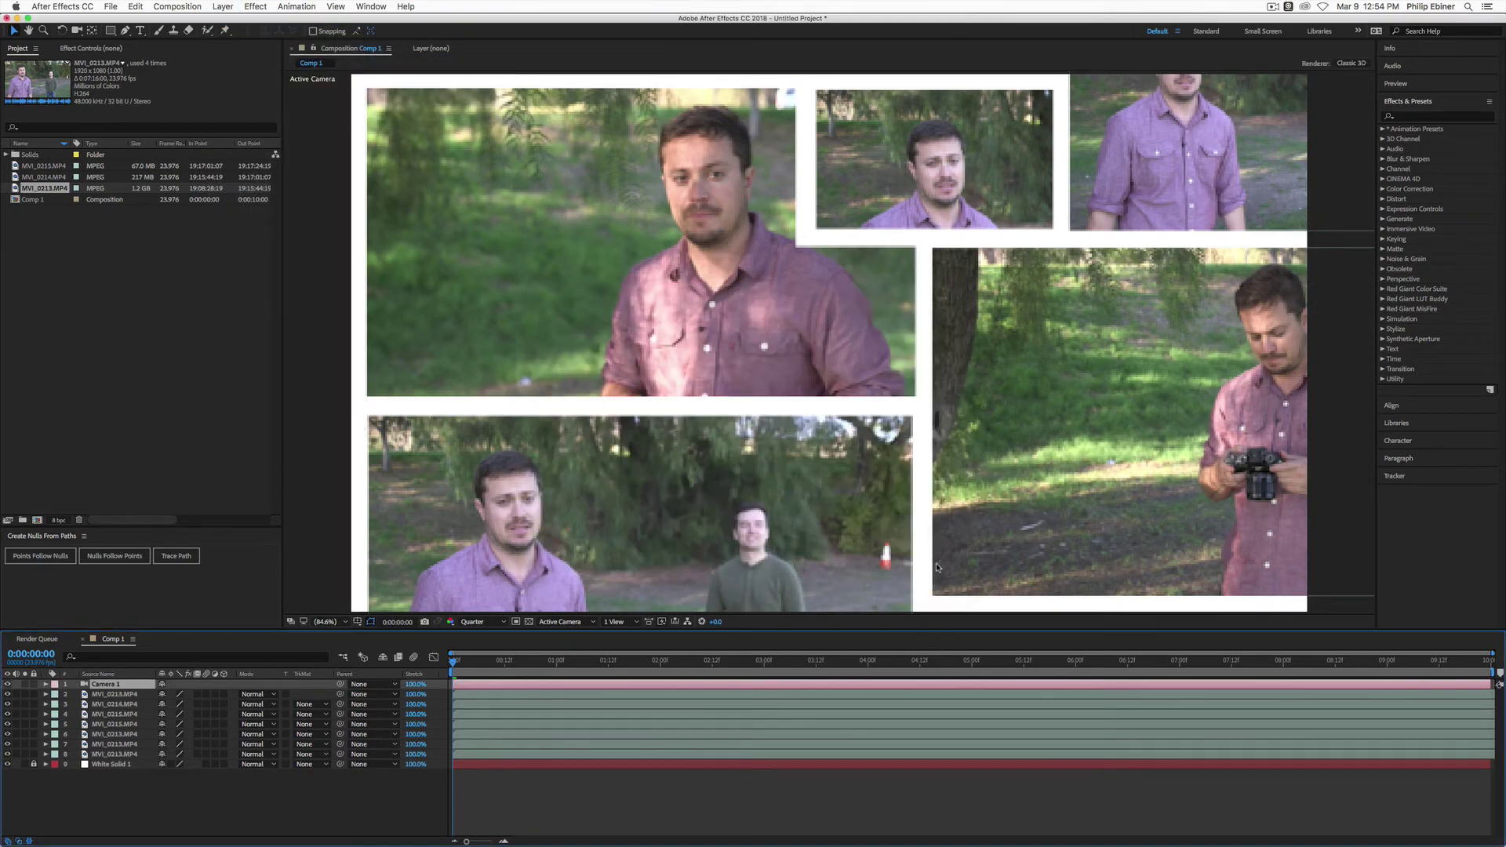
- Add a new null object layer, Null 2
left_click(215, 11)
mouse_move(235, 21)
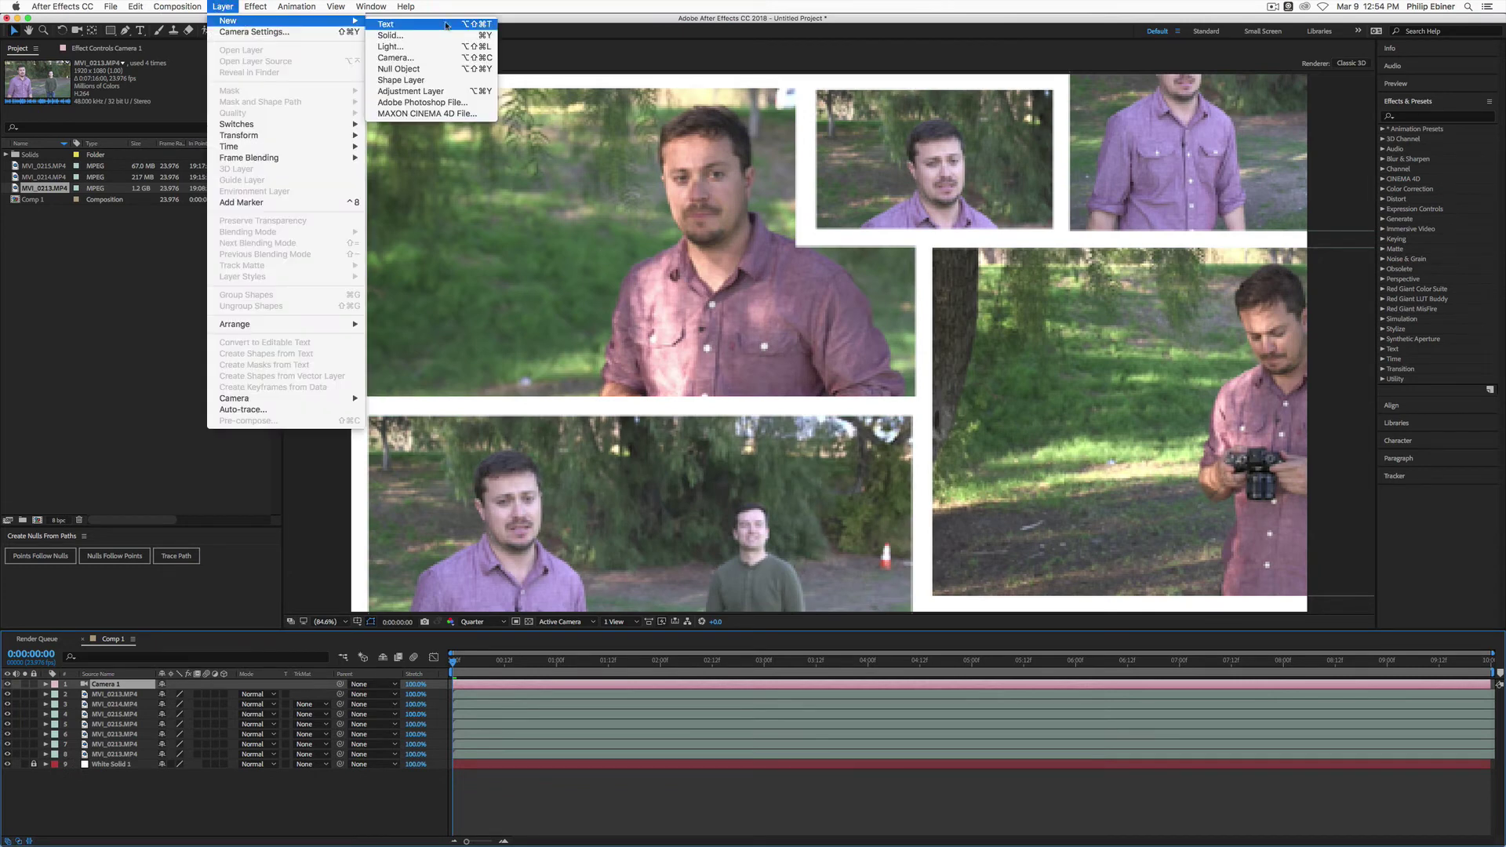
left_click(424, 69)
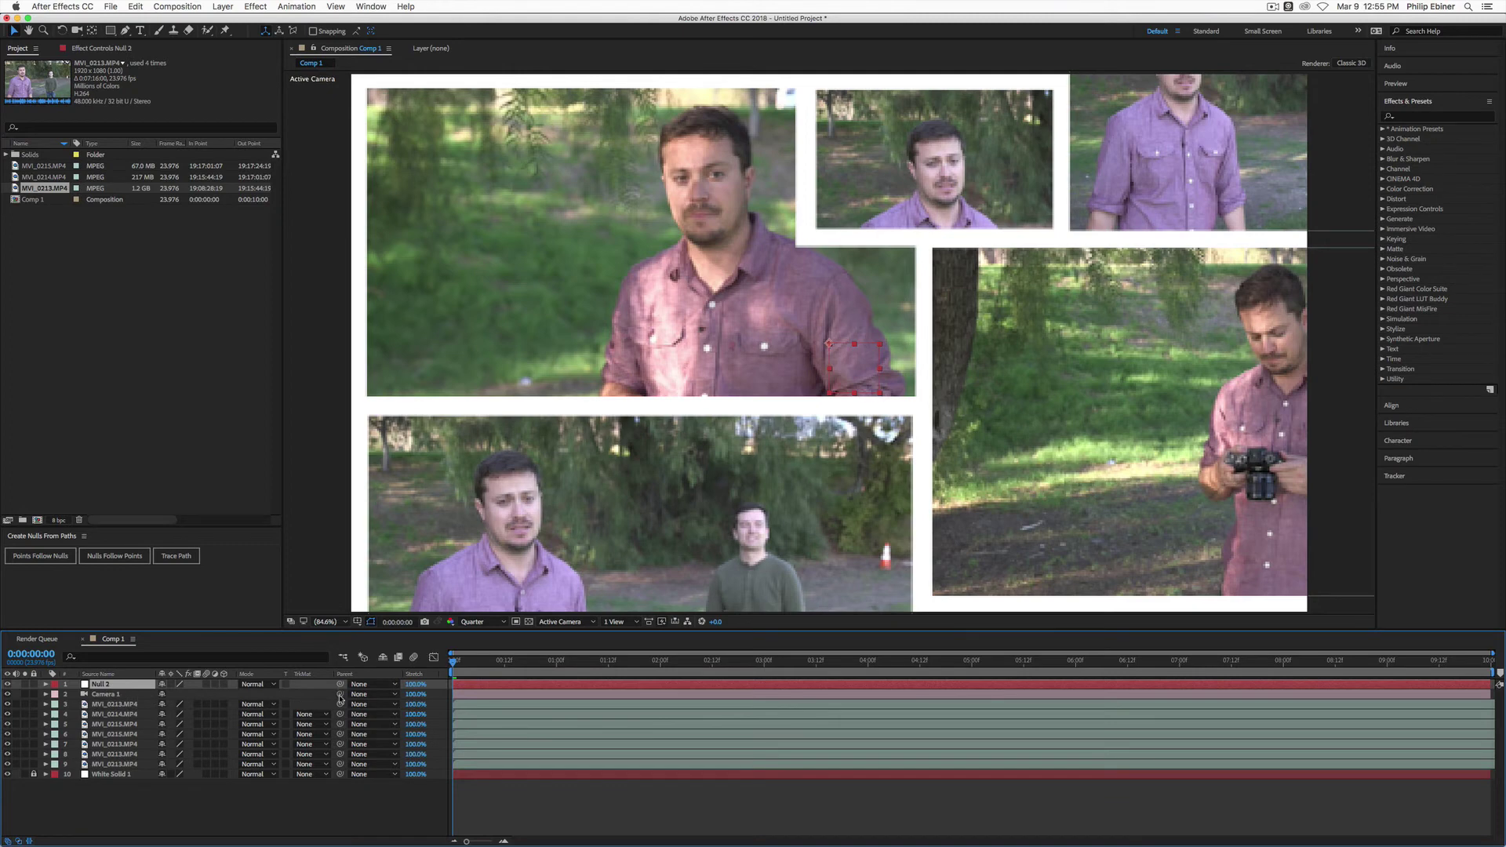
- Parent Camera 1 to Null 2 and turn on 3D for all the video clip layers
left_click_drag(340, 696, 440, 692)
key("p")
key("super+z")
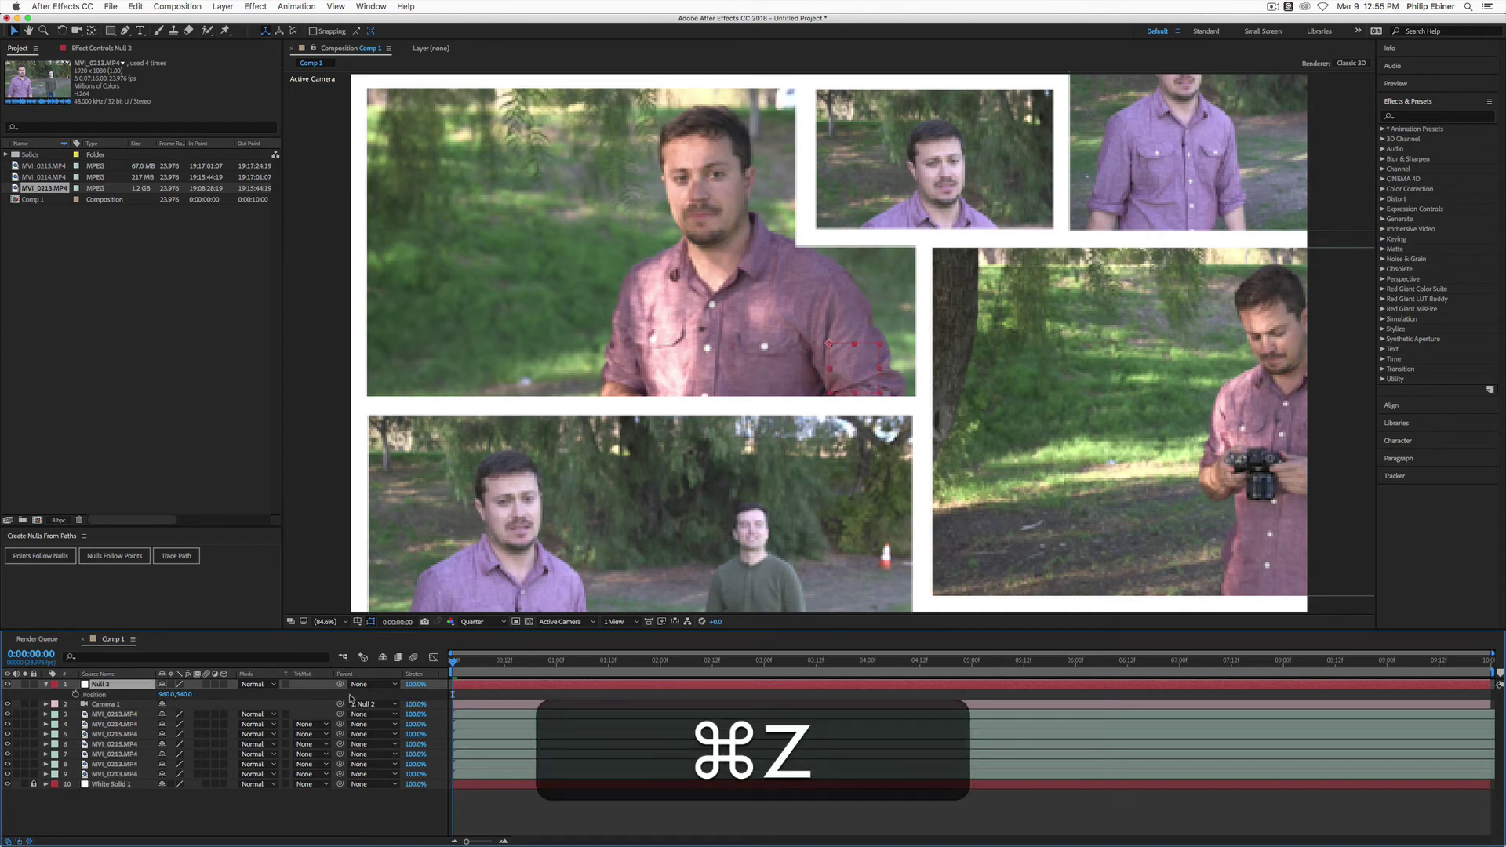
left_click_drag(226, 719, 229, 765)
- Scrub Null 2's Position X to test panning the camera across the collage
left_click_drag(167, 694, 470, 695)
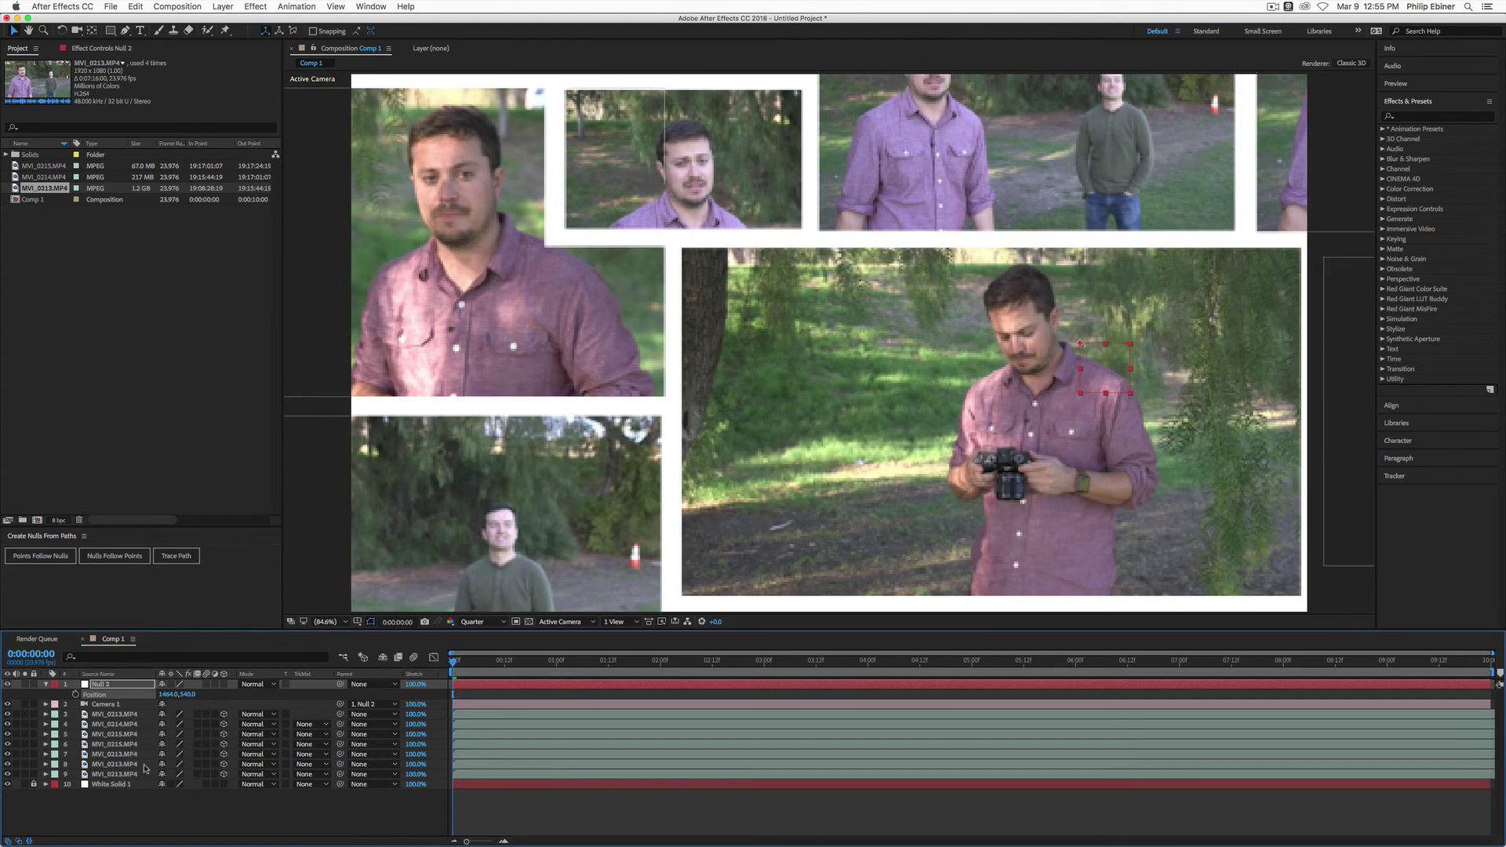
left_click(110, 704)
left_click_drag(167, 694, 1318, 669)
- Keyframe Null 2's Position, drag the second keyframe near the end, and preview
left_click(75, 694)
left_click(668, 667)
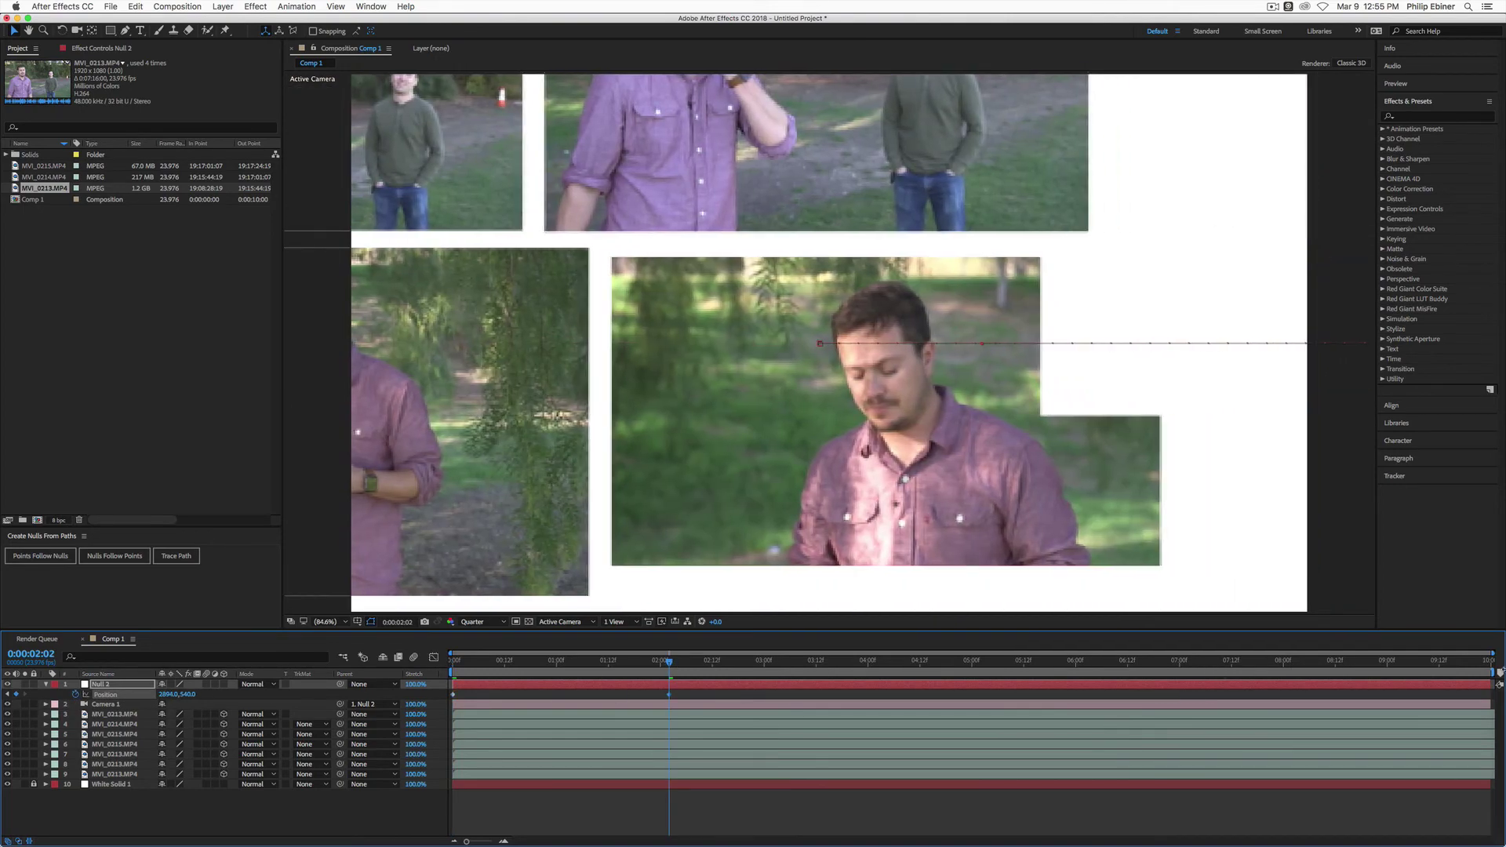
left_click_drag(676, 694, 1486, 694)
key("space")
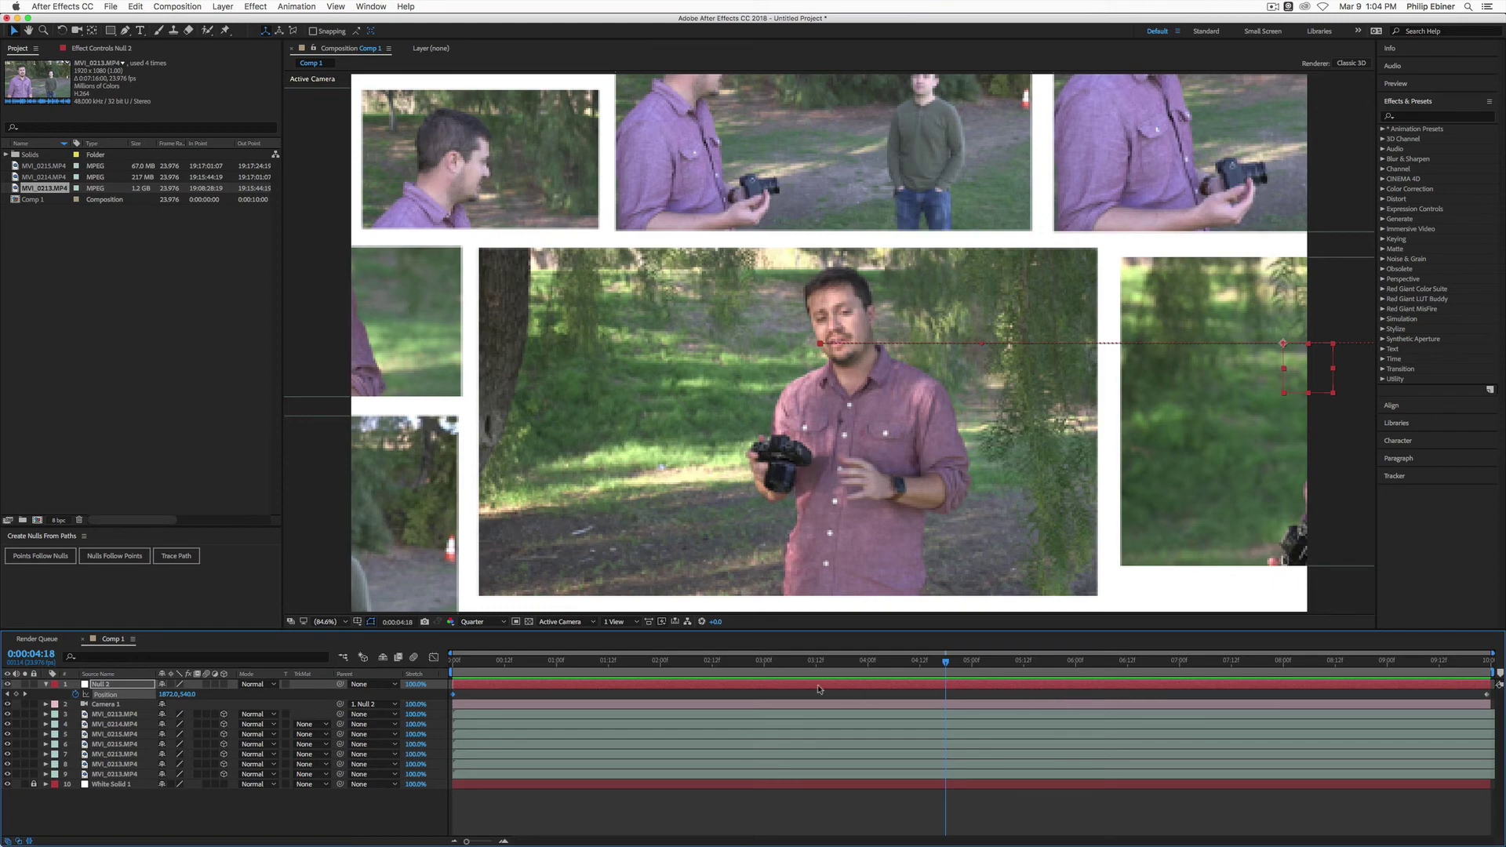
- Delete Null 2's old first and last Position keyframes
left_click_drag(502, 691, 431, 707)
key("BackSpace")
left_click_drag(1429, 692, 1497, 698)
key("BackSpace")
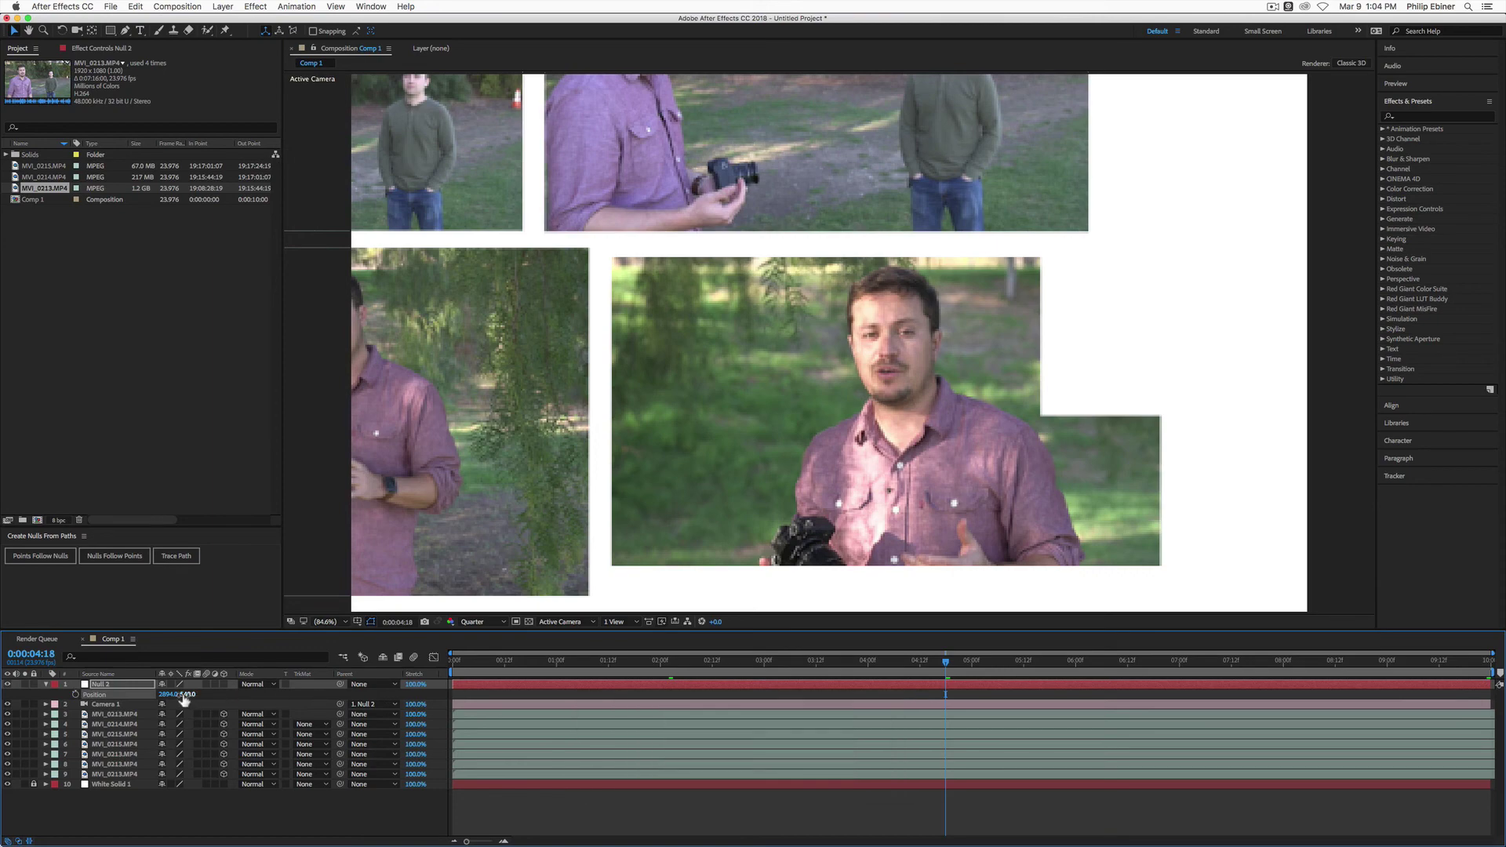
- Scrub Null 2's Position X back and forth to find the pan's range
left_click_drag(179, 696, 24, 735)
left_click_drag(169, 695, 810, 720)
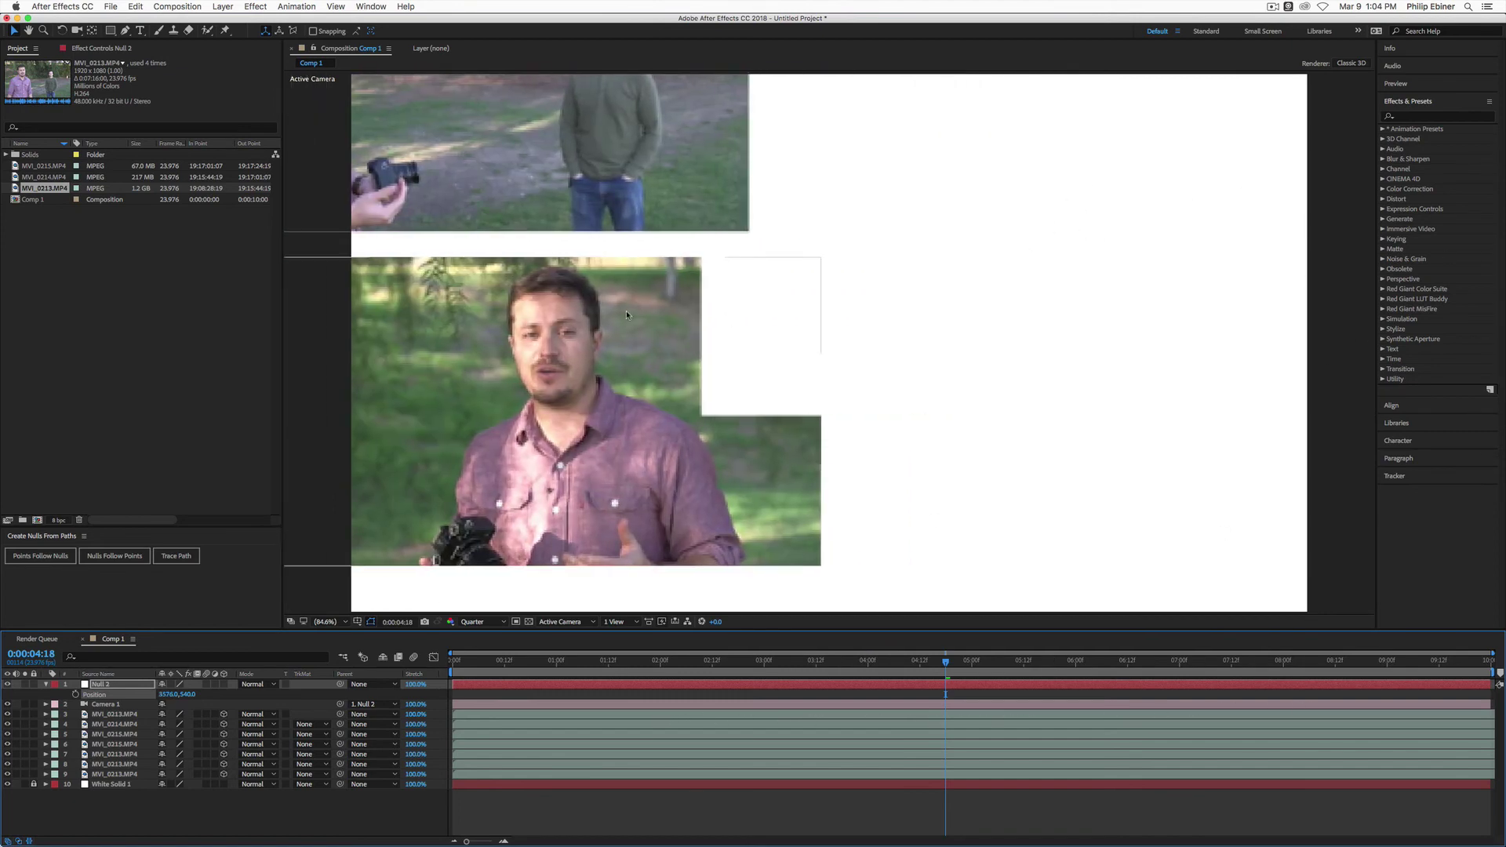
left_click_drag(168, 695, 536, 665)
left_click_drag(160, 701, 353, 694)
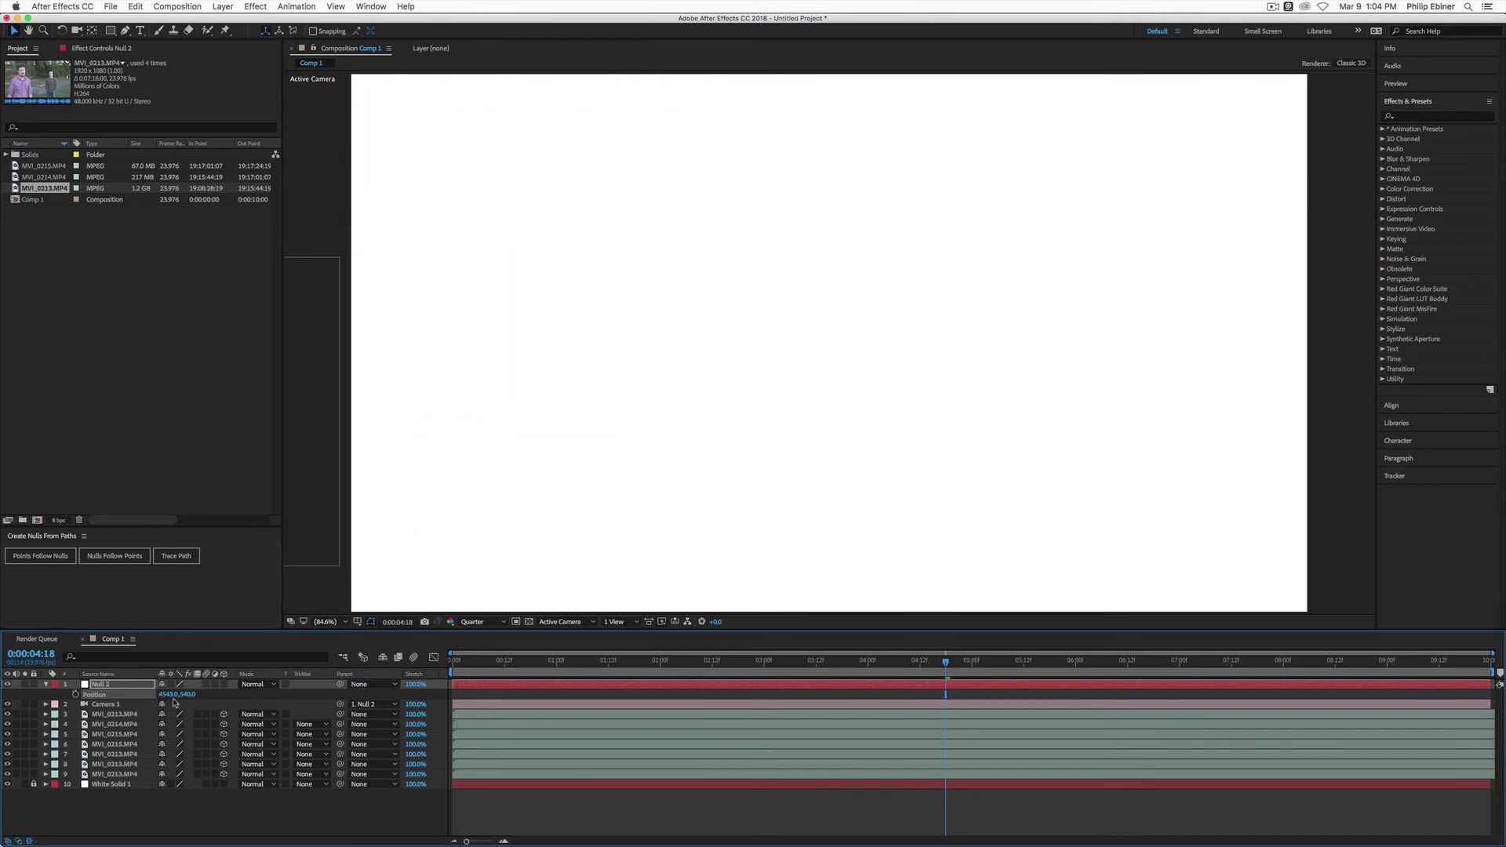
left_click_drag(168, 694, 7, 702)
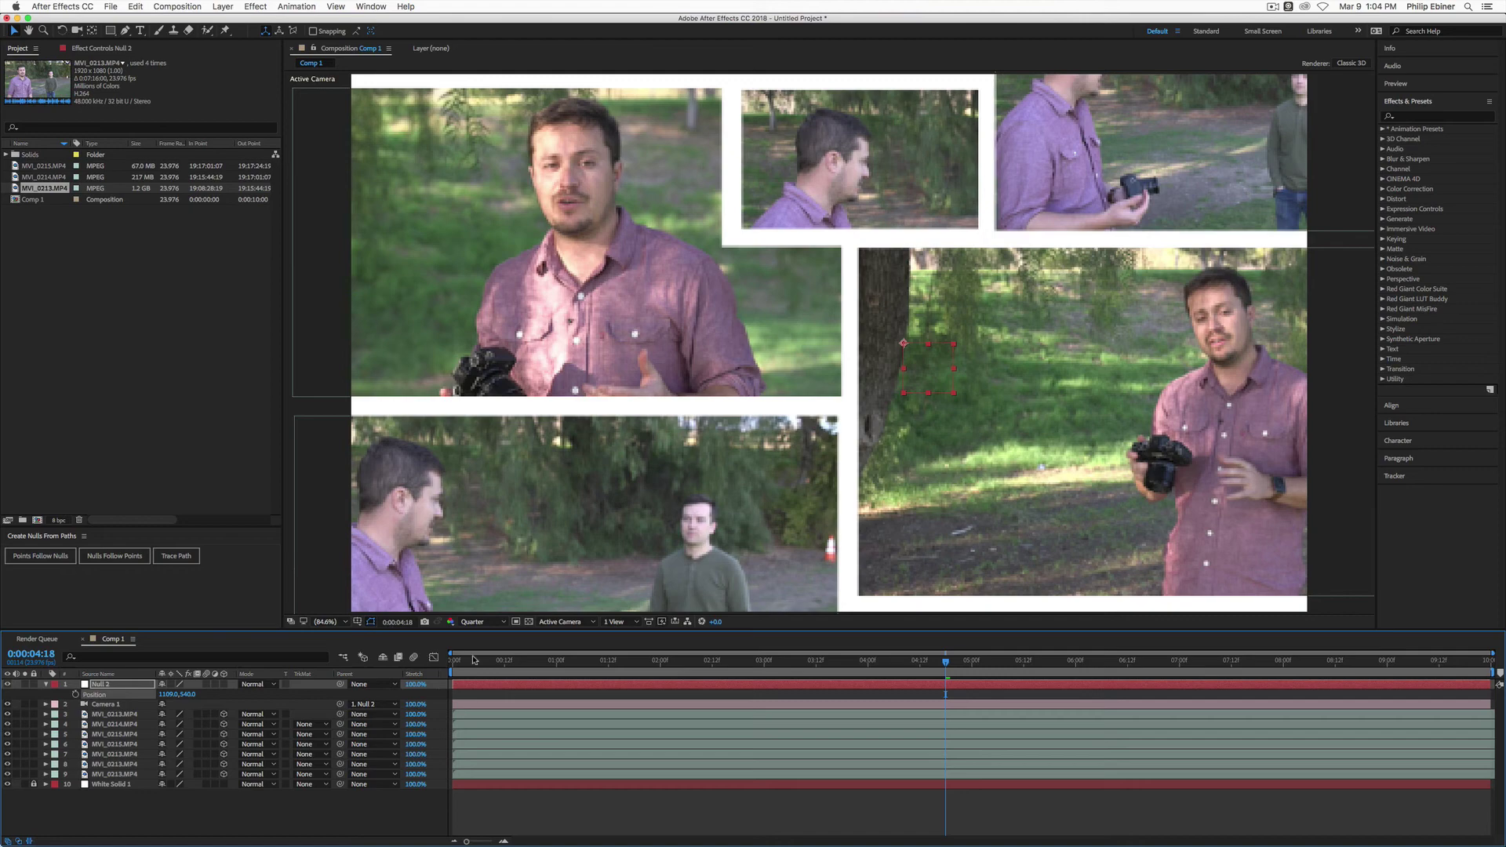
- Set a starting Position keyframe for Null 2 at the composition's first frame
key("Home")
left_click_drag(166, 694, 146, 705)
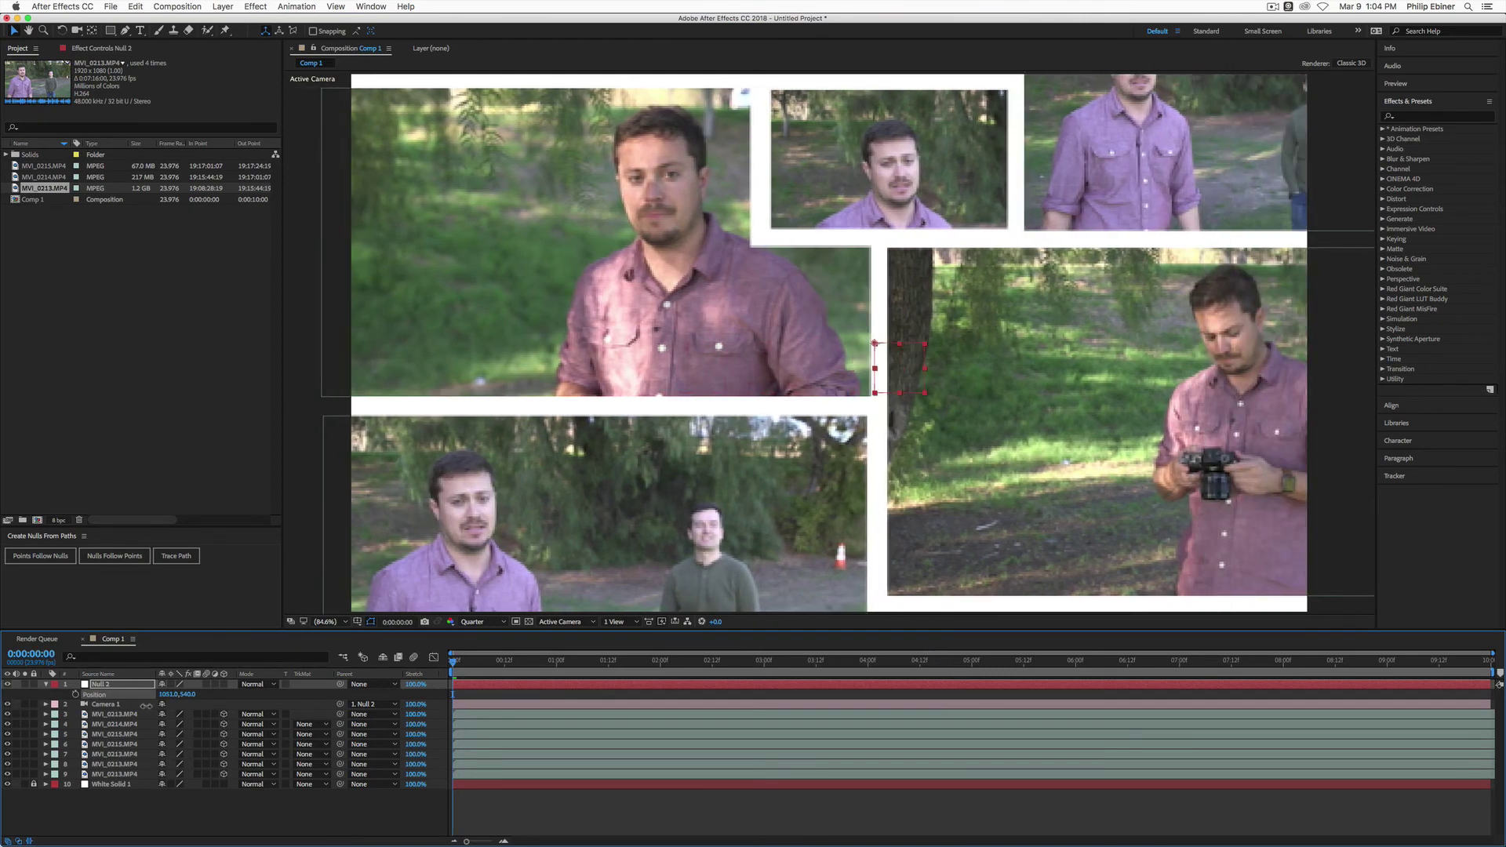
left_click(75, 694)
- At the last frame, set Null 2's Position X to about 4189 for the ending keyframe
key("End")
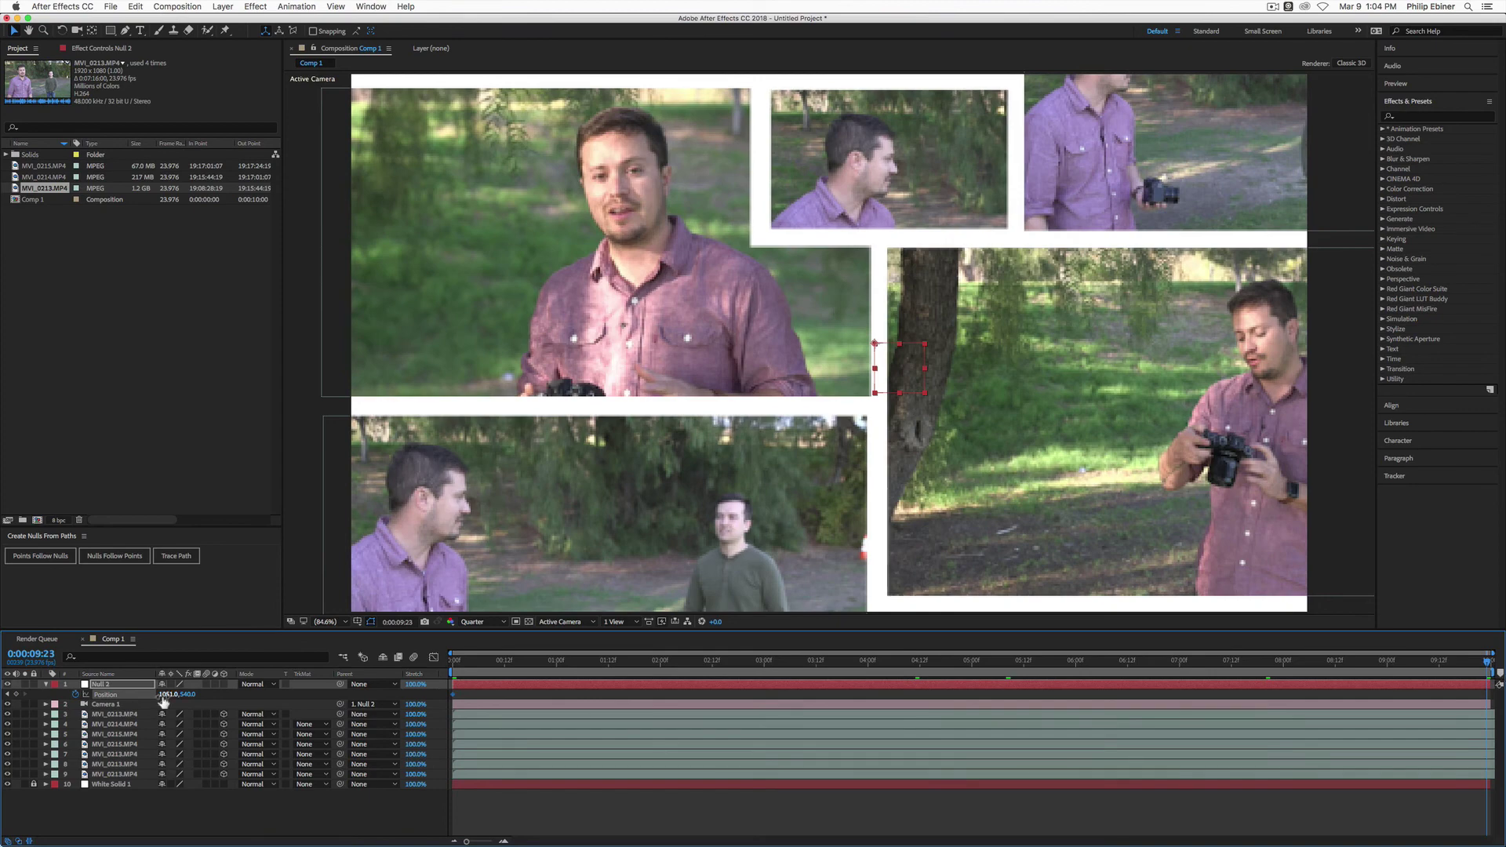
left_click_drag(166, 694, 1266, 706)
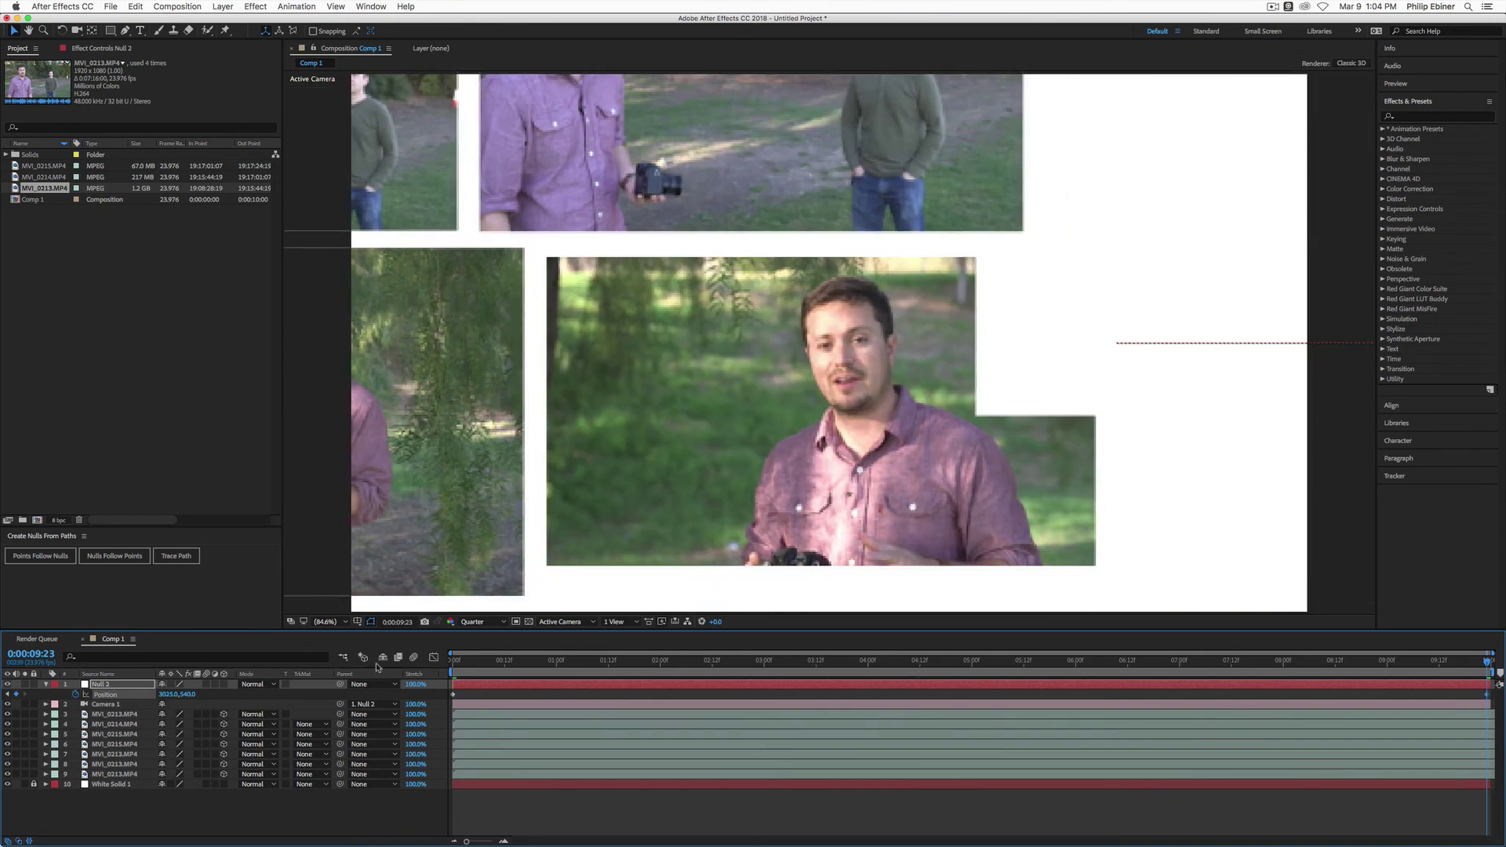
left_click_drag(169, 694, 1013, 714)
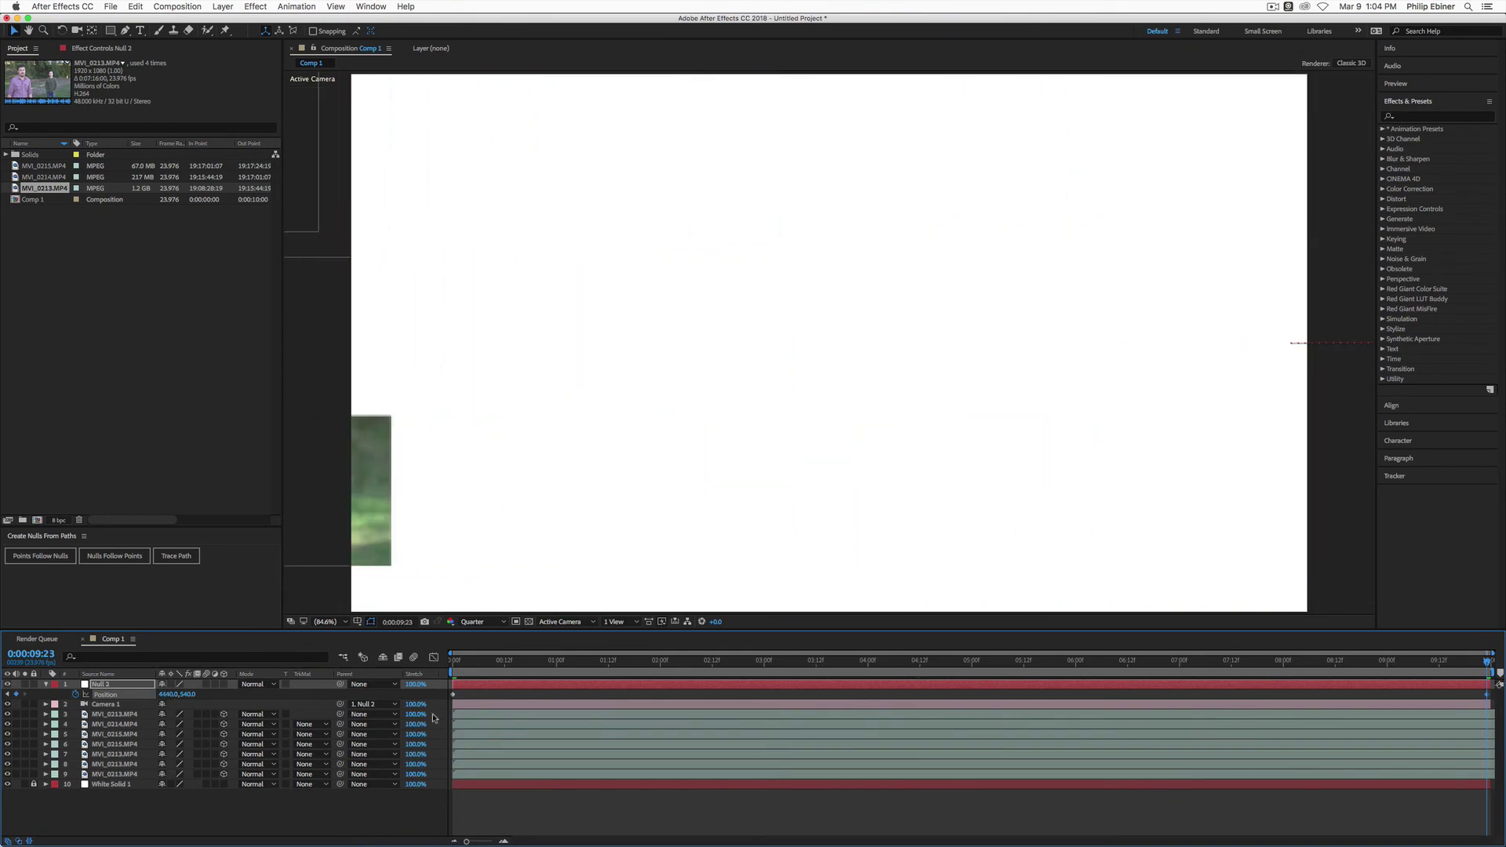
left_click_drag(166, 695, 52, 676)
left_click_drag(177, 699, 140, 698)
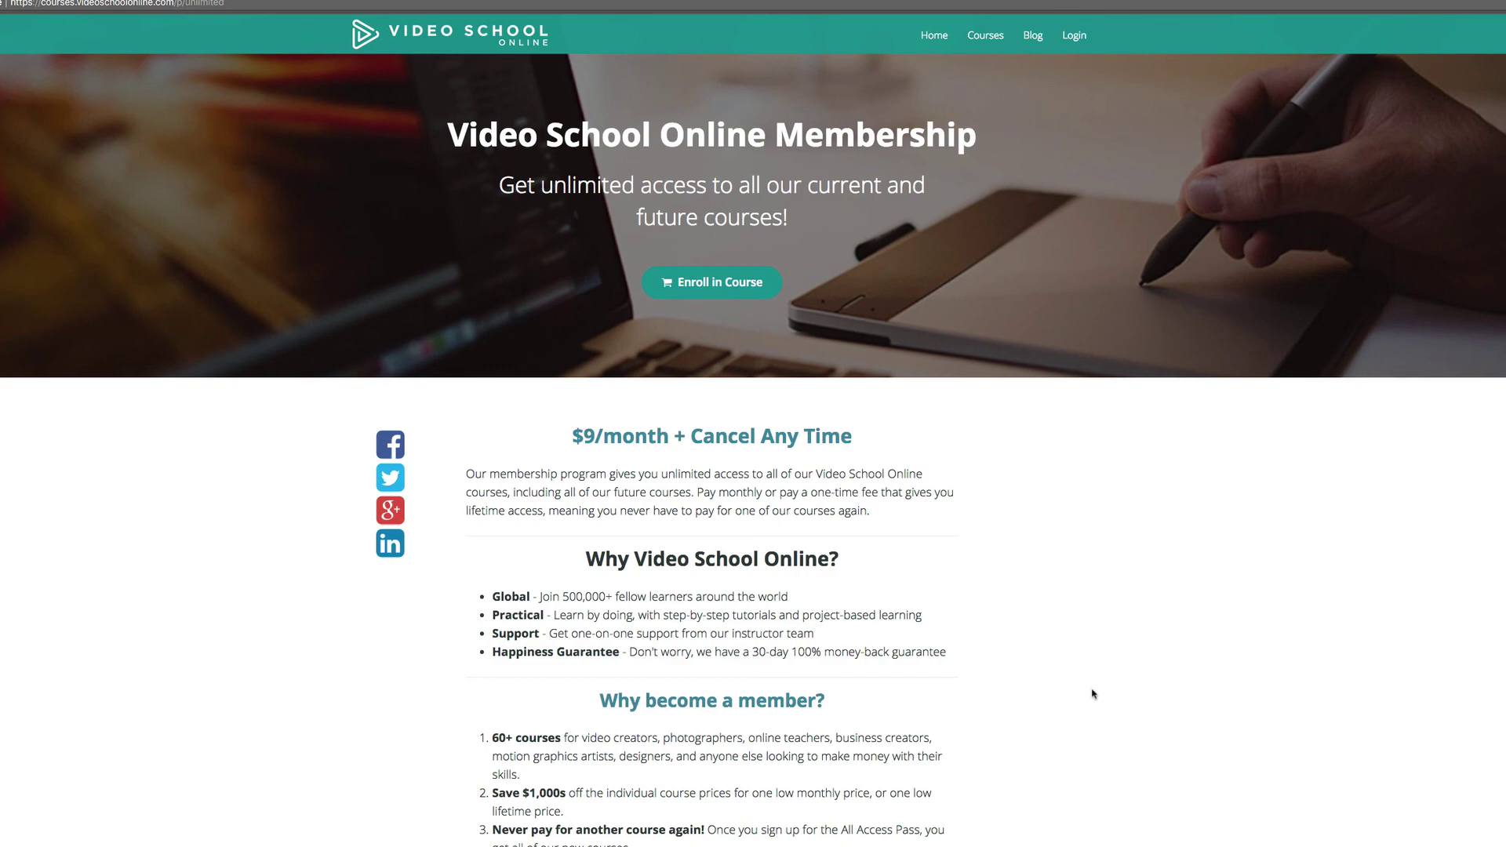
scroll(1093, 694, "down", 20)
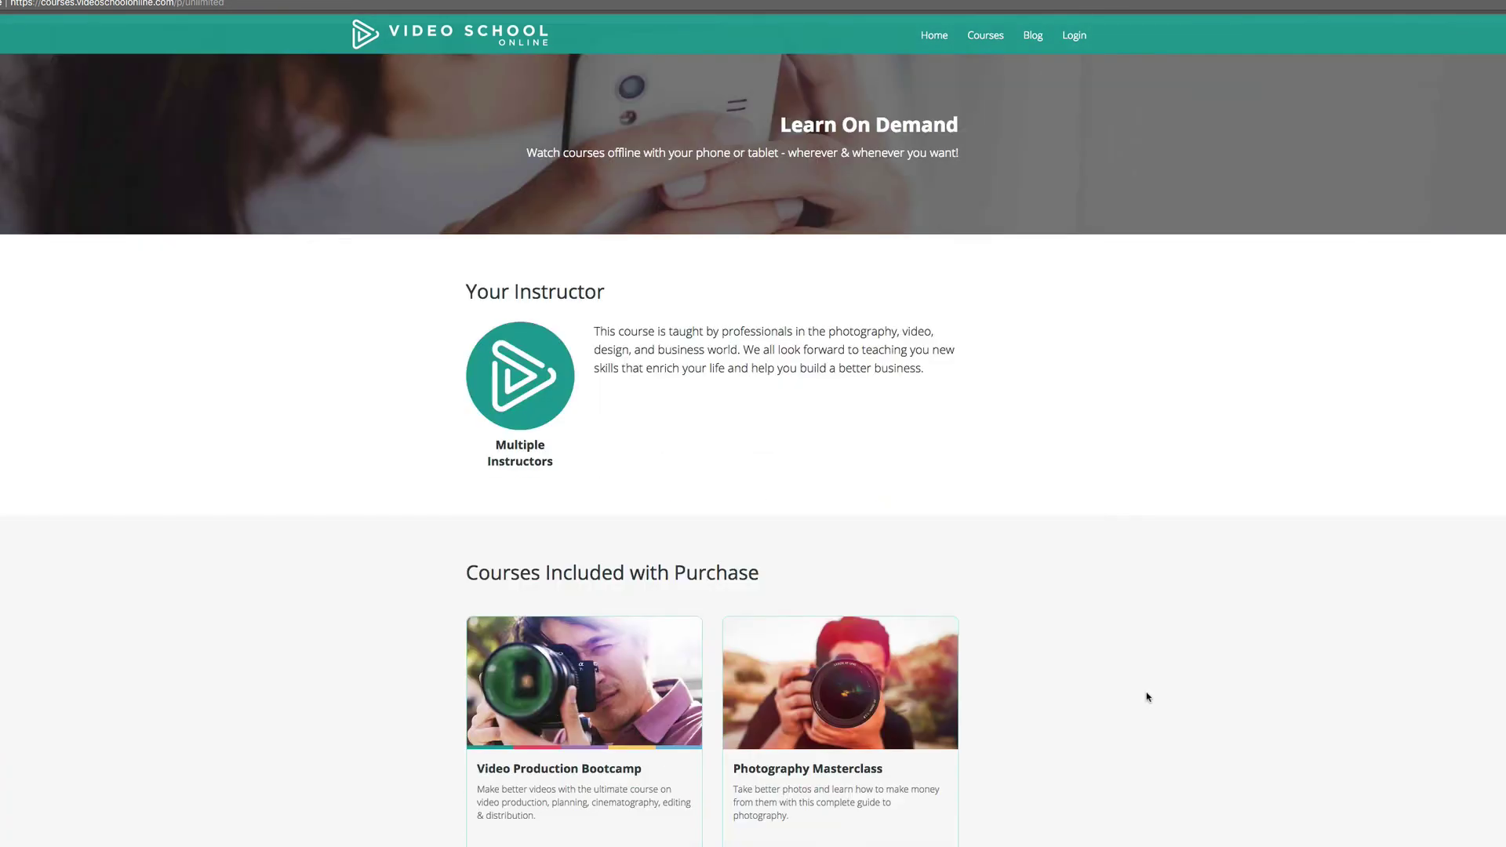
scroll(1147, 697, "down", 8)
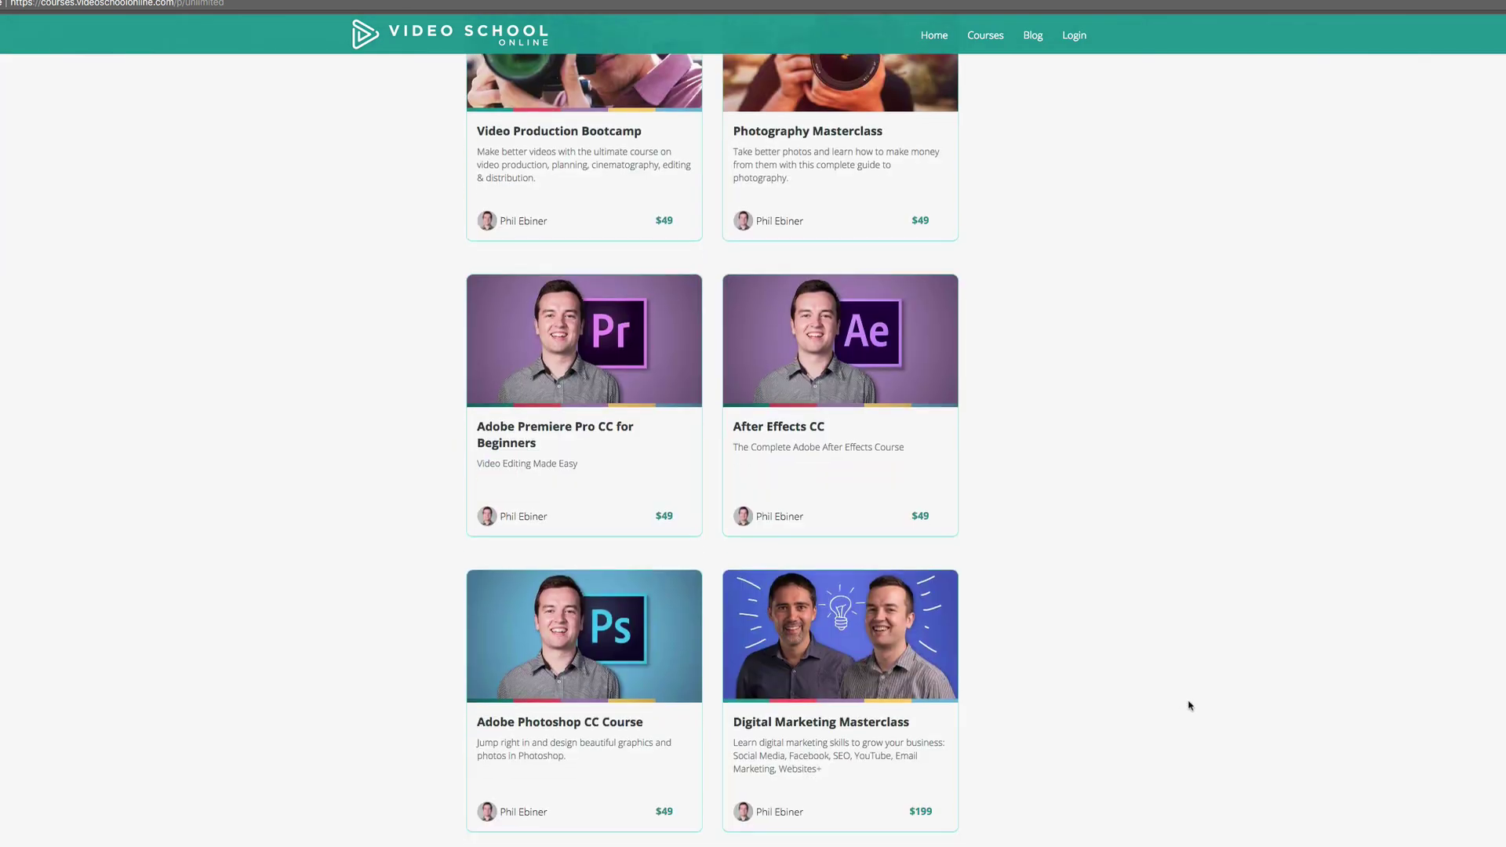
scroll(1187, 703, "up", 3)
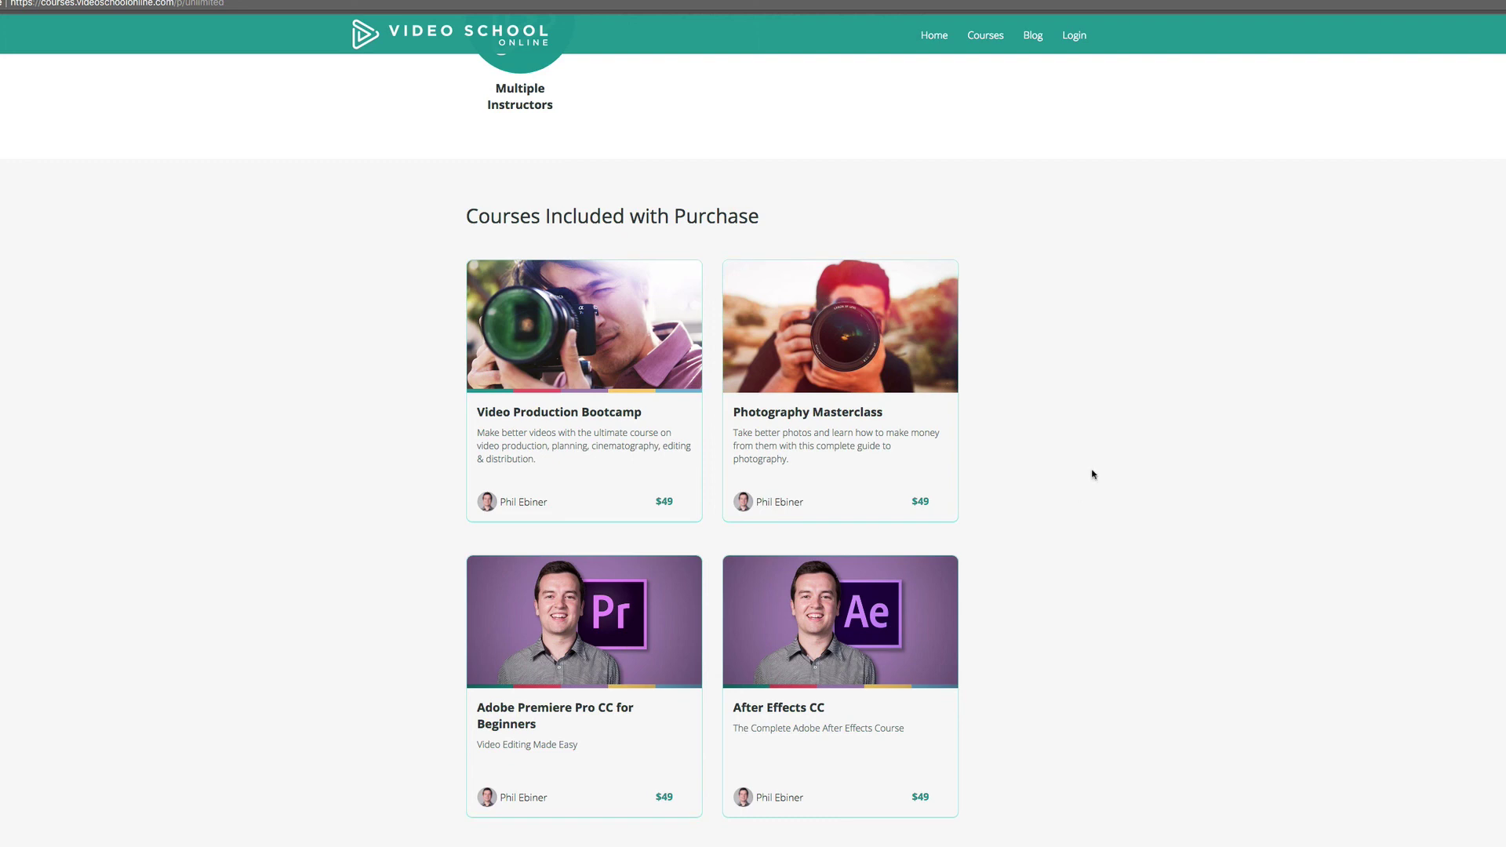
scroll(1072, 363, "down", 5)
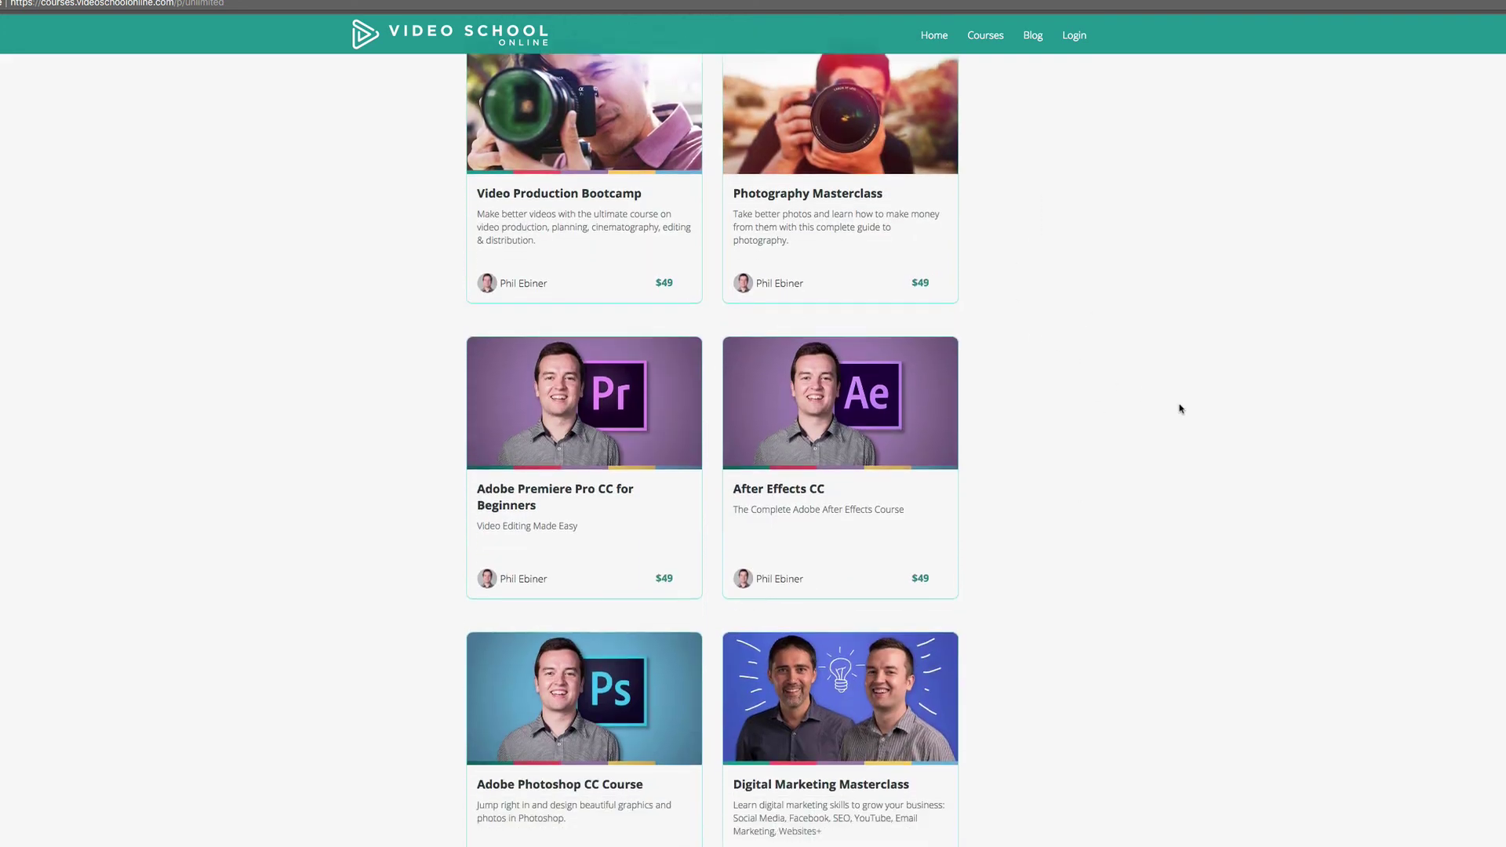
scroll(1224, 572, "down", 2)
scroll(1150, 542, "down", 10)
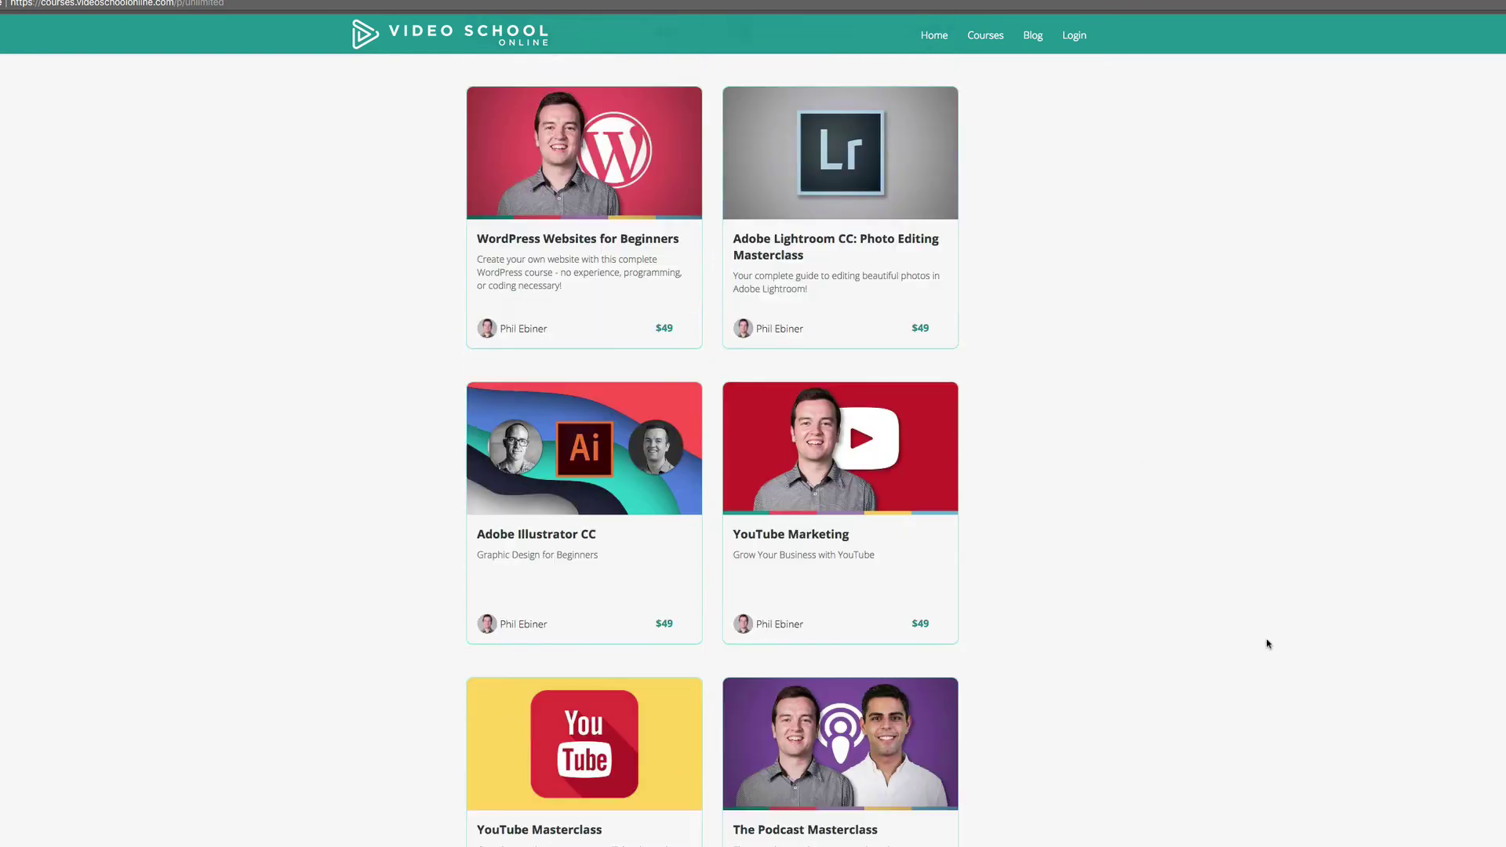
scroll(1259, 643, "down", 4)
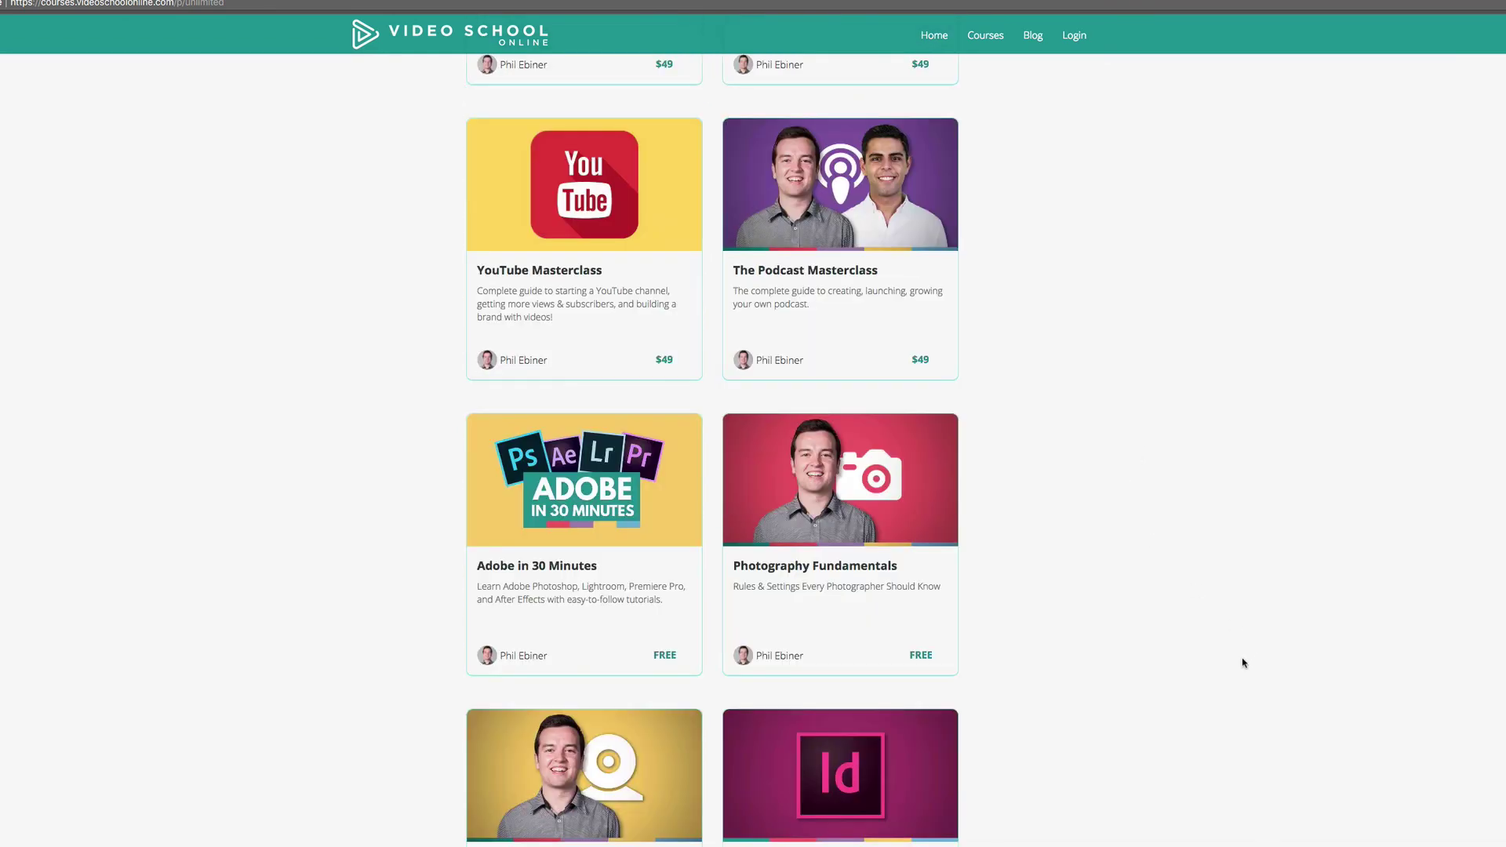
scroll(1239, 662, "down", 16)
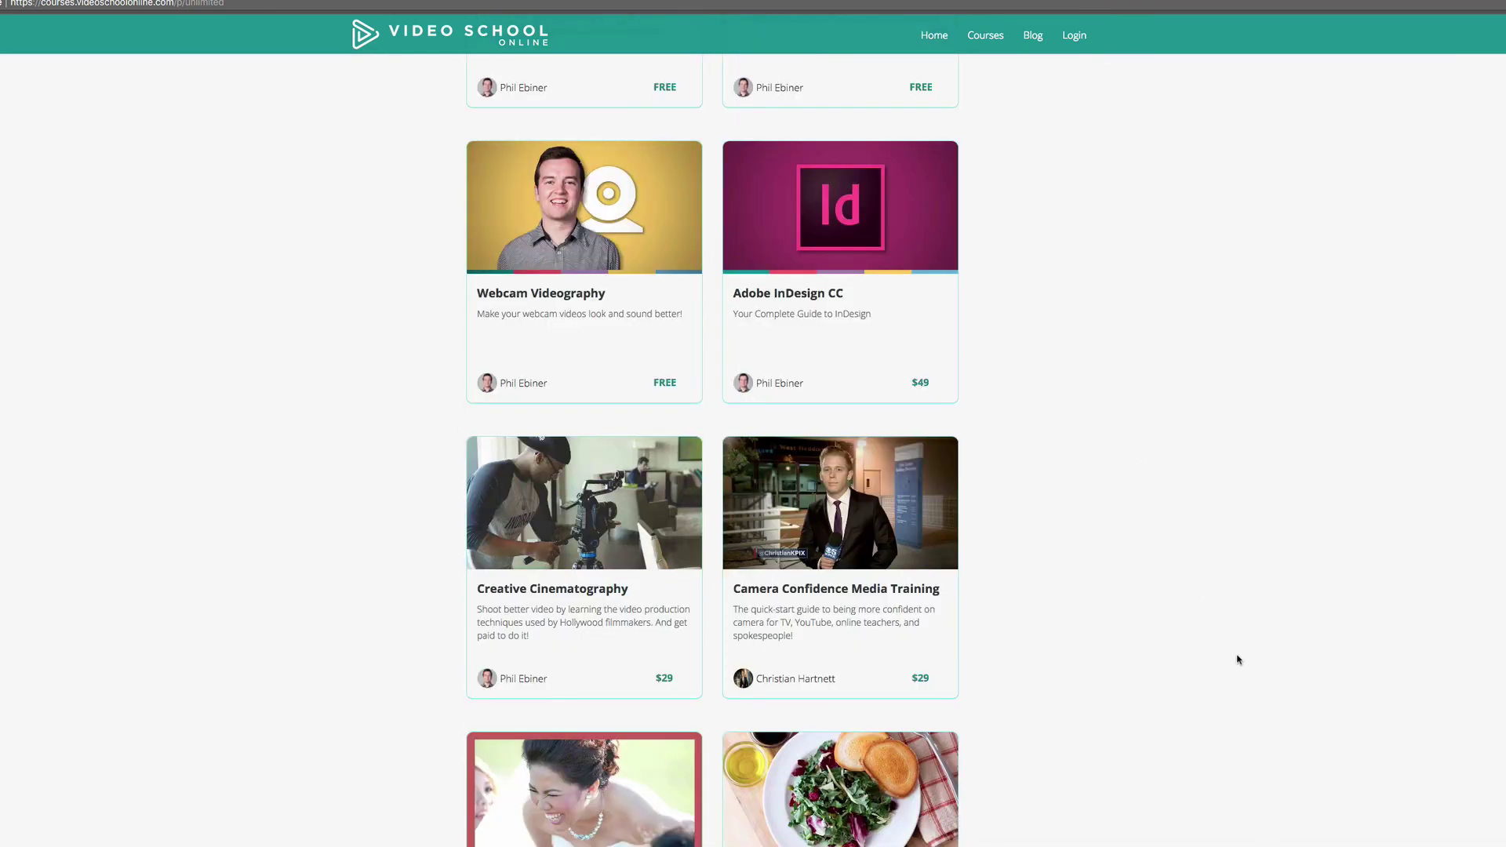
scroll(1171, 495, "down", 9)
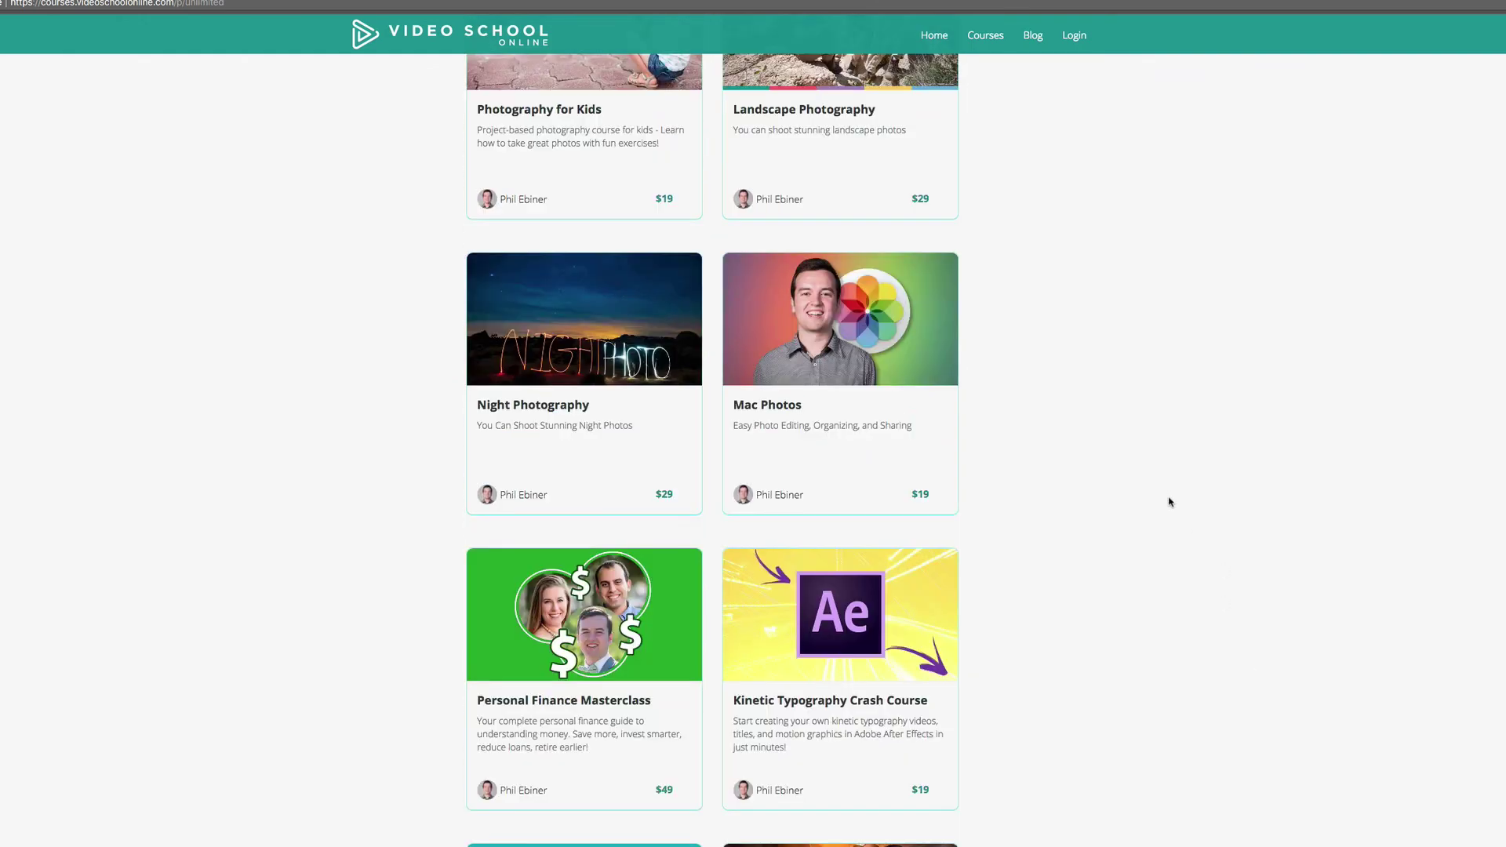
scroll(1161, 508, "down", 19)
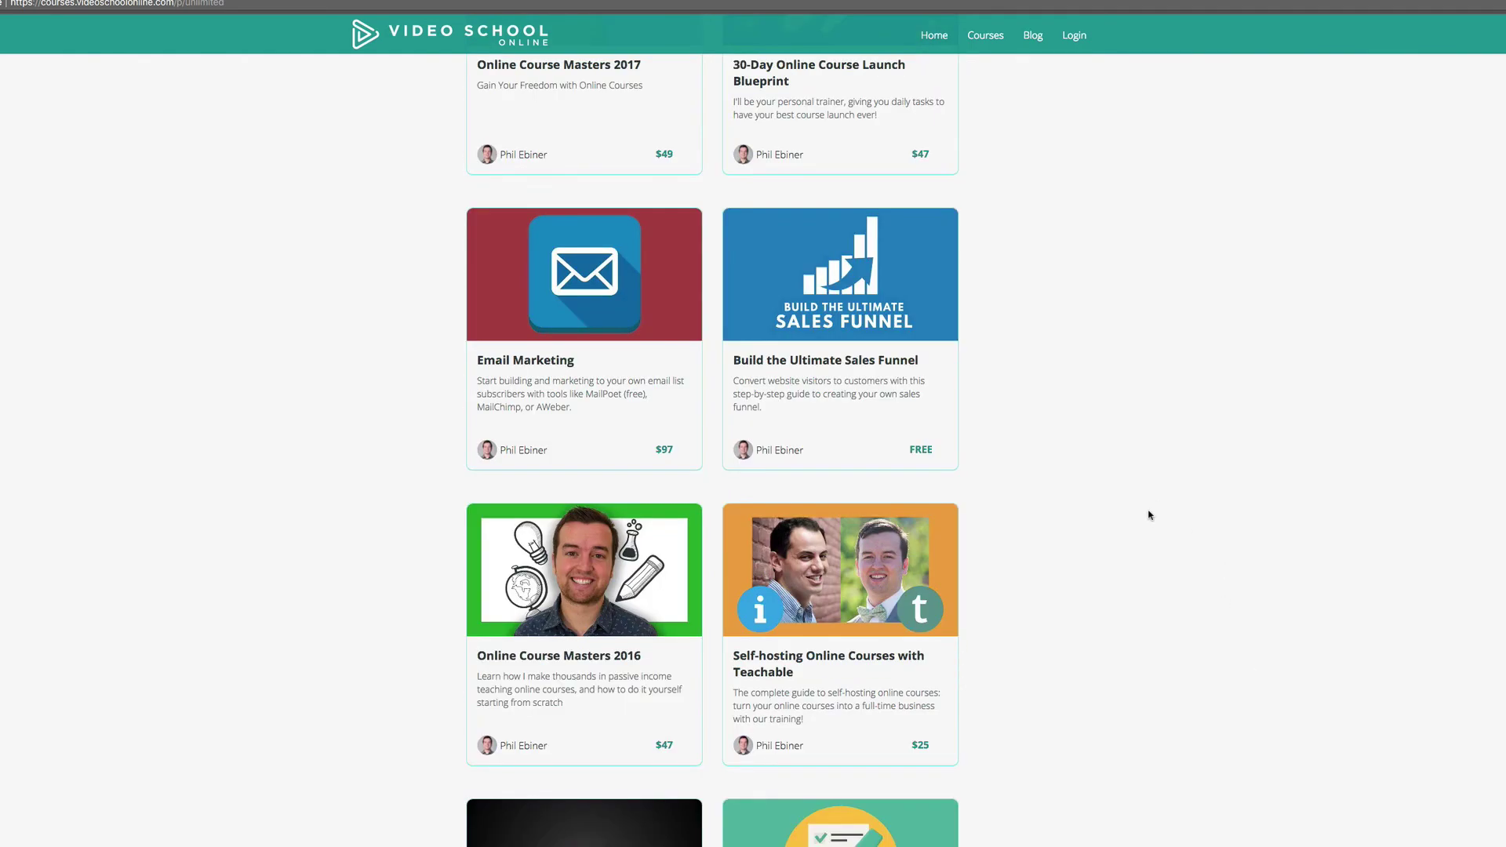
scroll(1150, 514, "down", 15)
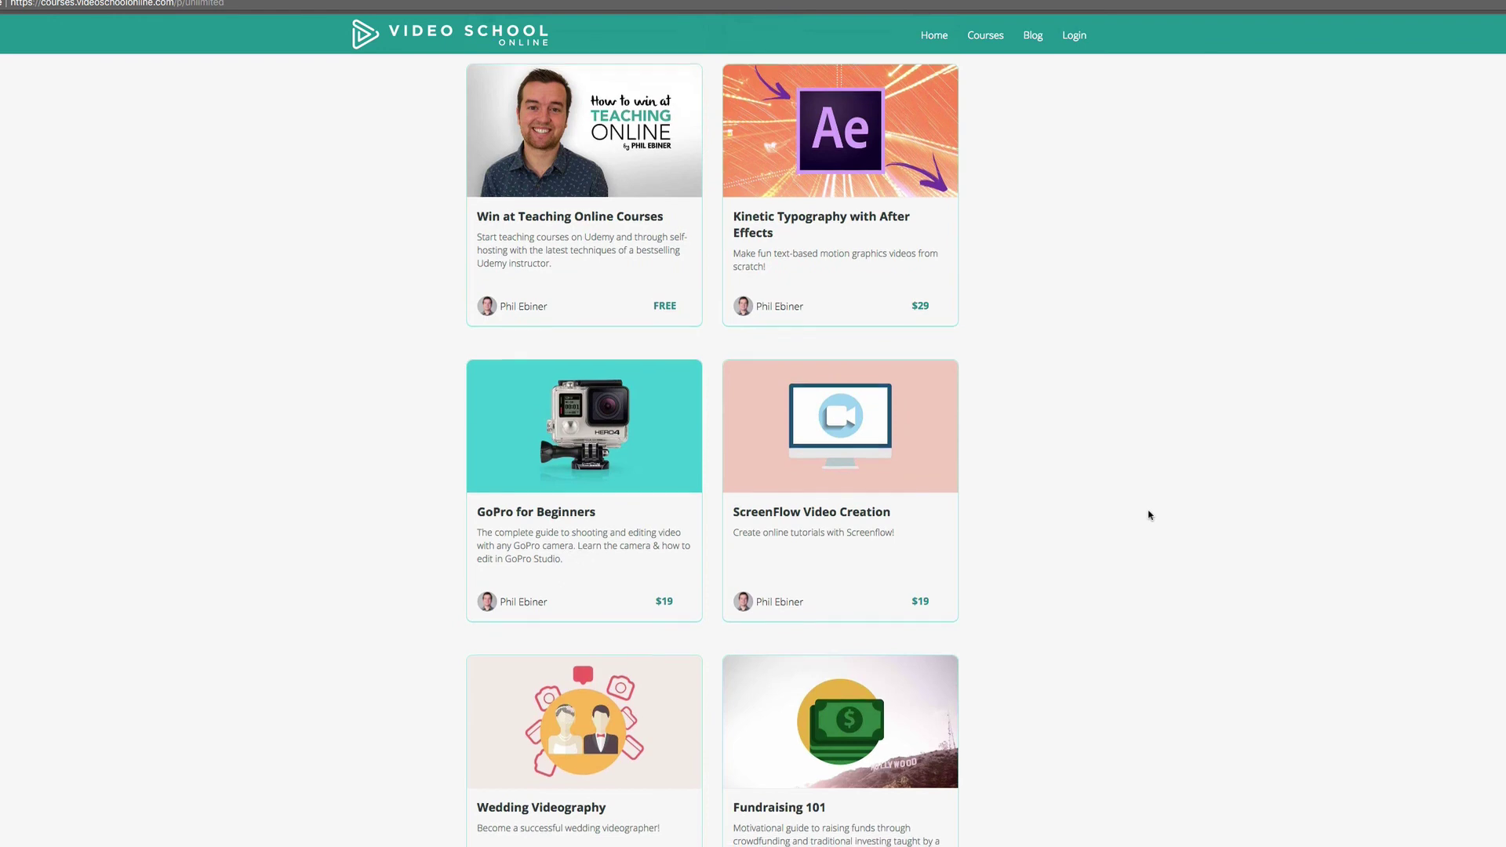
scroll(1149, 515, "down", 7)
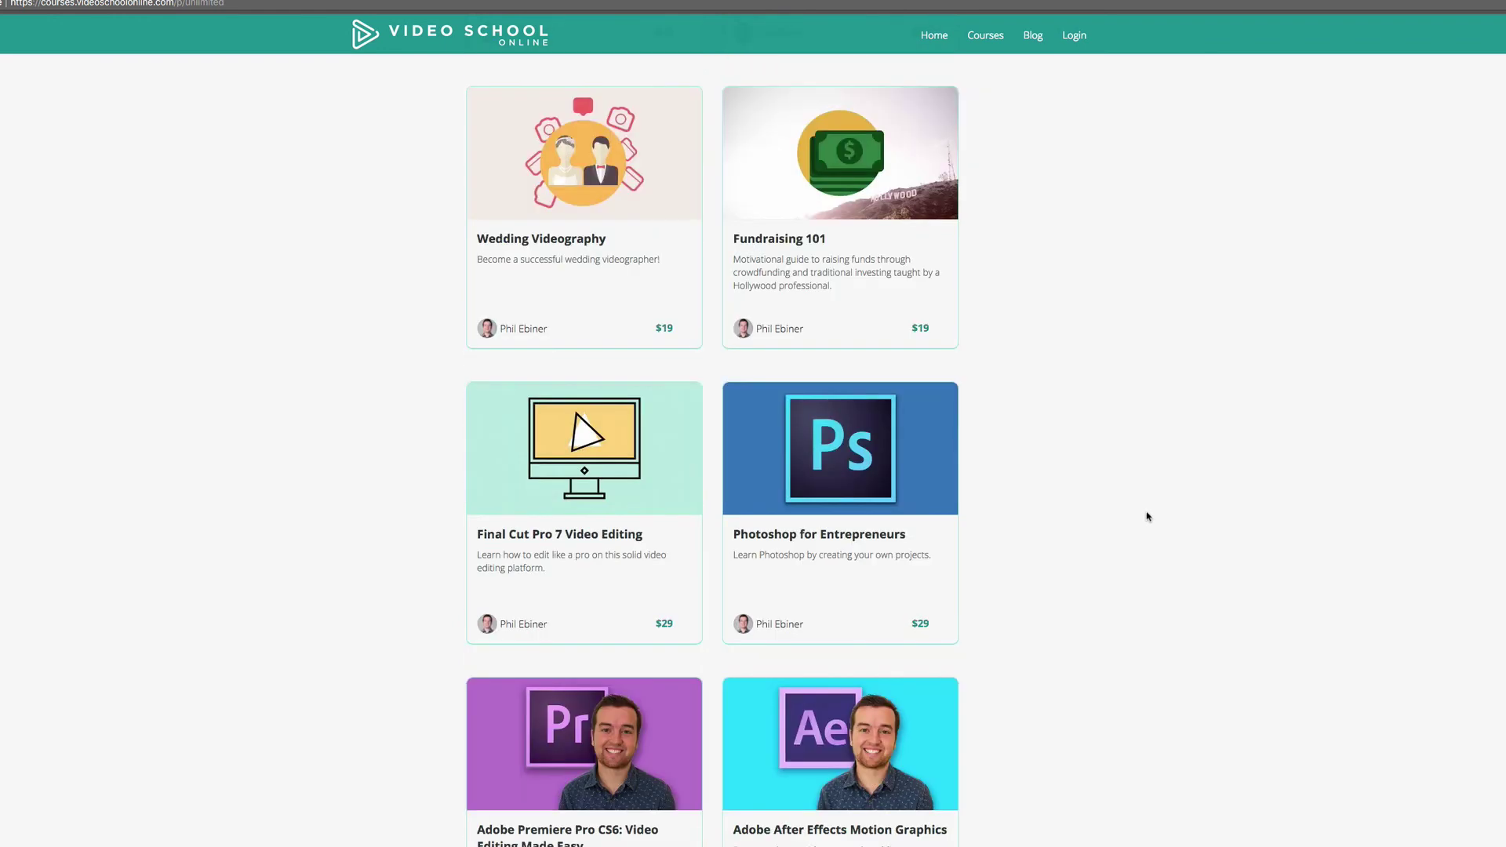
scroll(1148, 516, "down", 8)
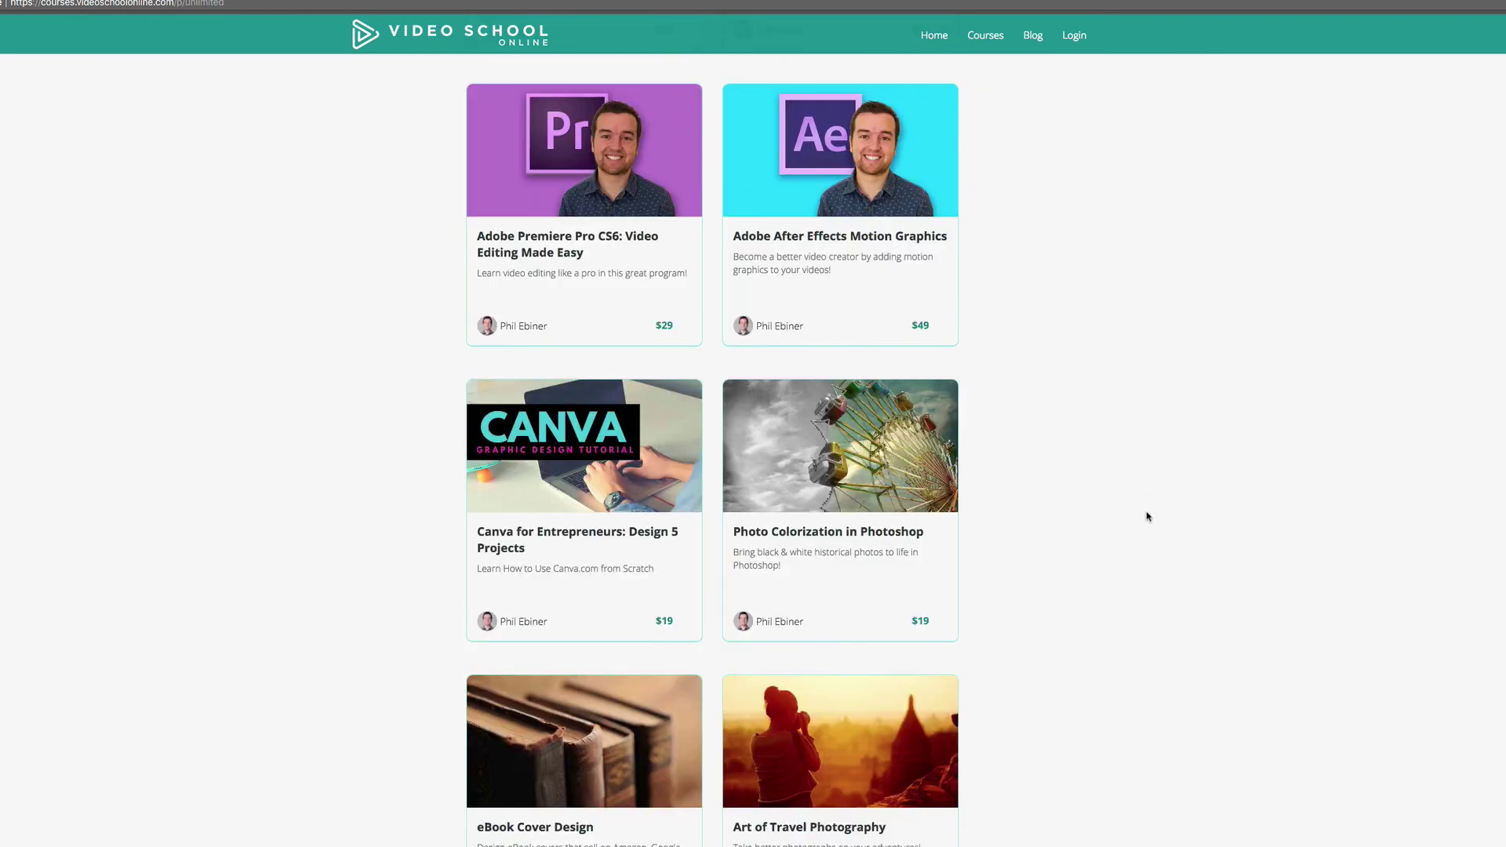
scroll(1145, 518, "down", 20)
scroll(1140, 518, "down", 15)
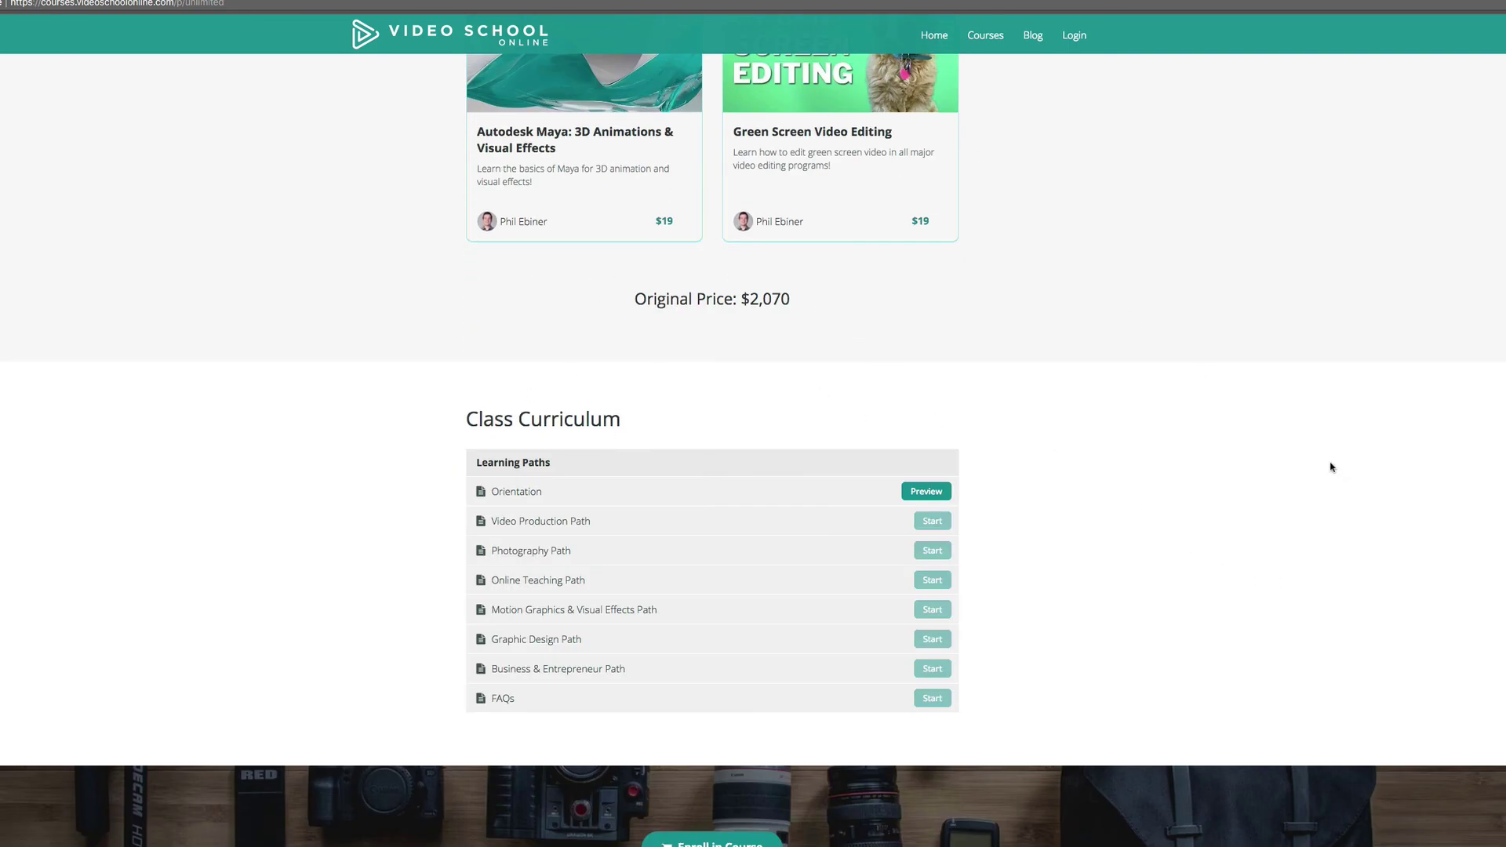
scroll(1328, 466, "down", 7)
scroll(1326, 464, "down", 7)
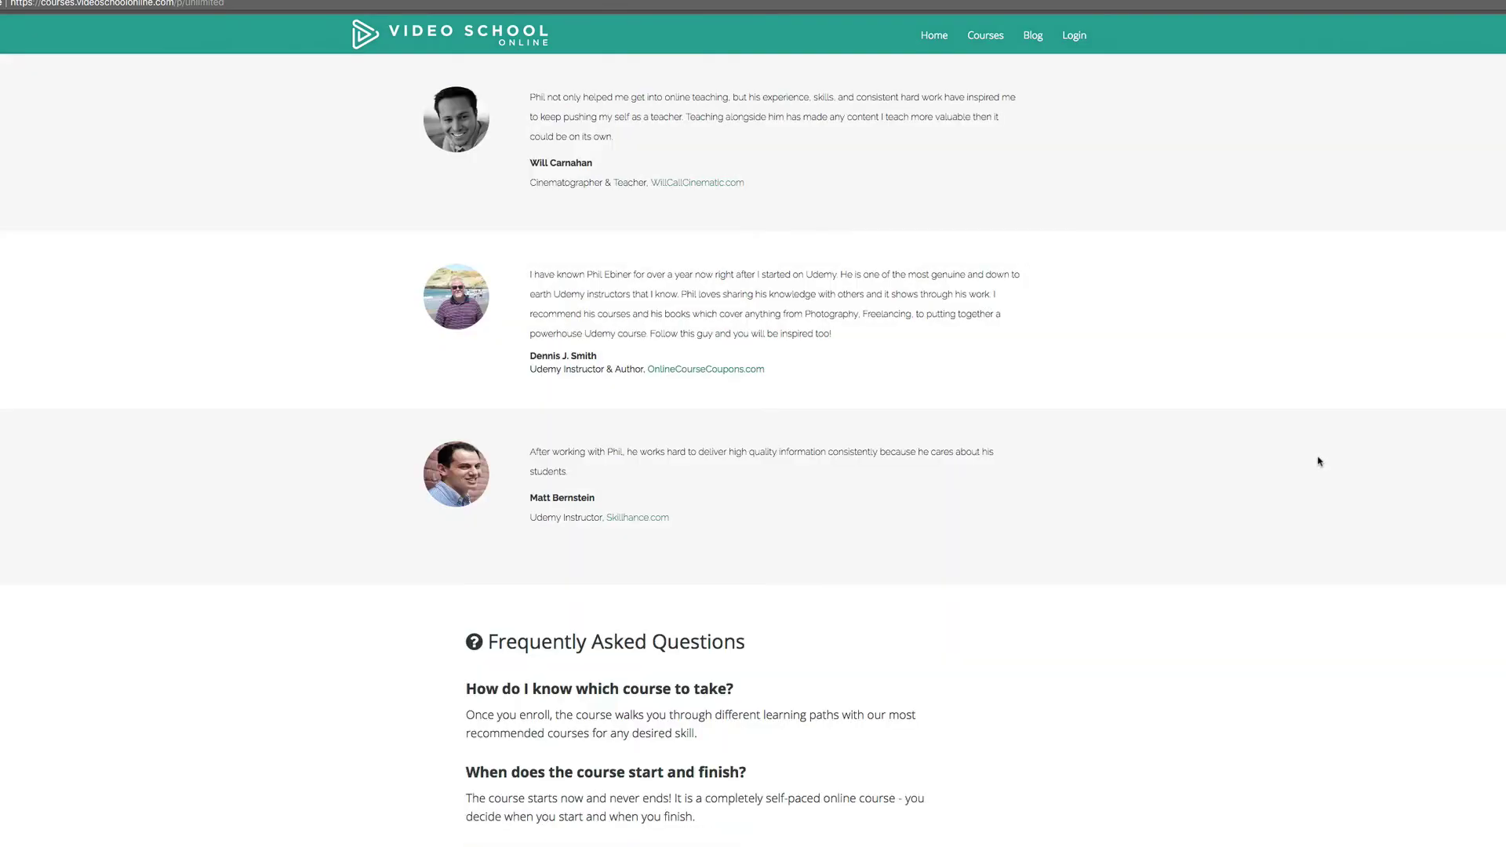